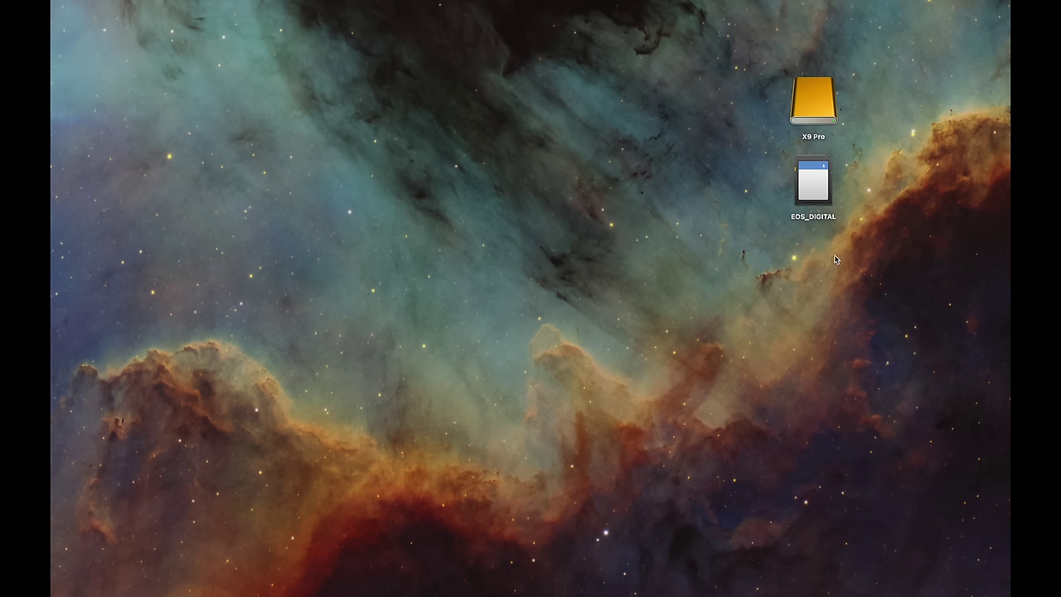
- Open the EOS_DIGITAL memory card and go to its DCIM > 100CANON folder
double_click(827, 188)
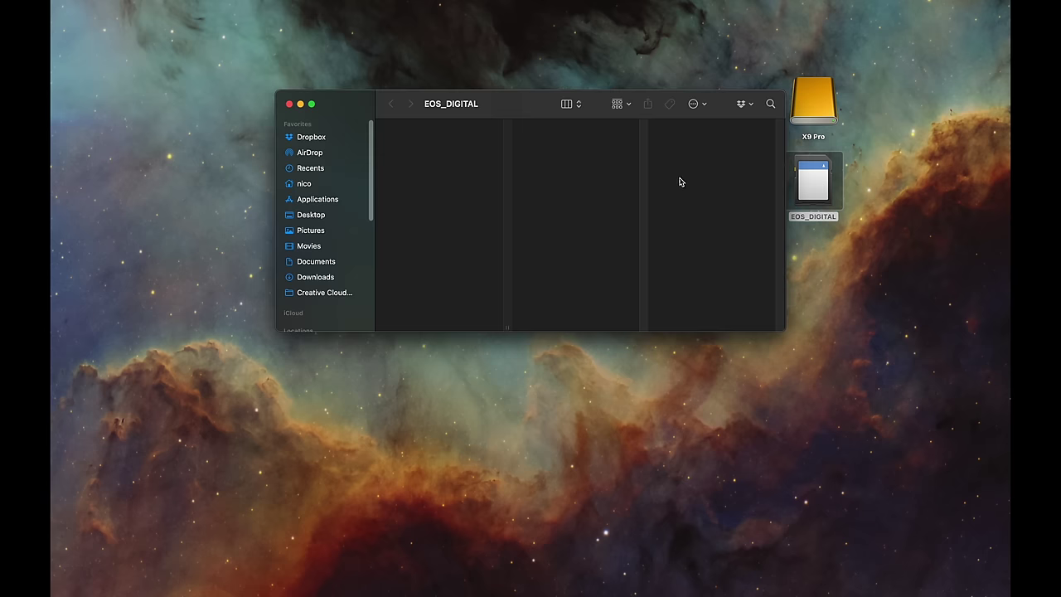
drag(522, 112, 361, 194)
mouse_move(455, 556)
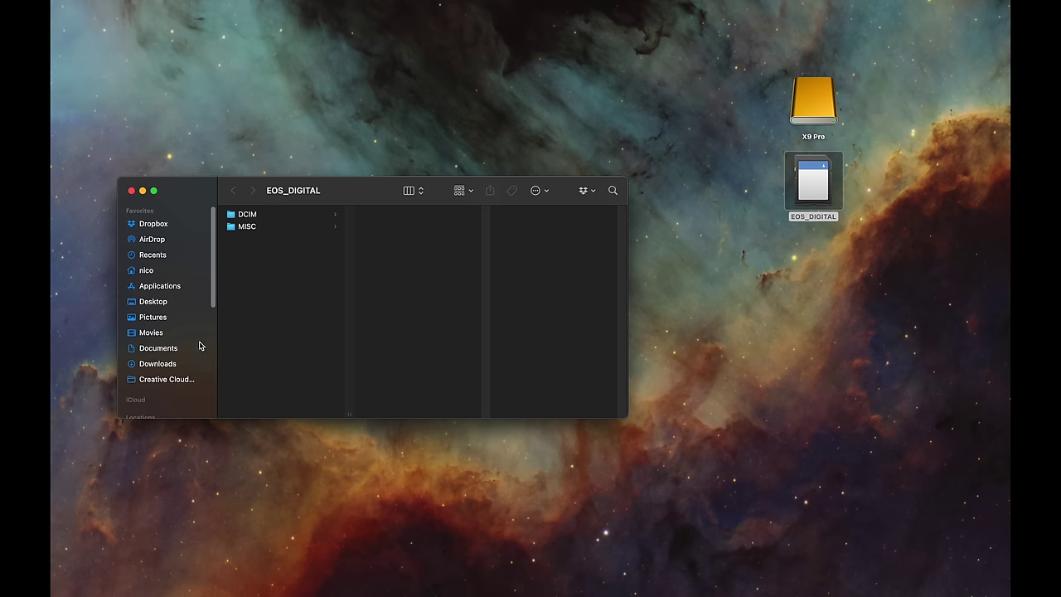
drag(215, 298, 213, 335)
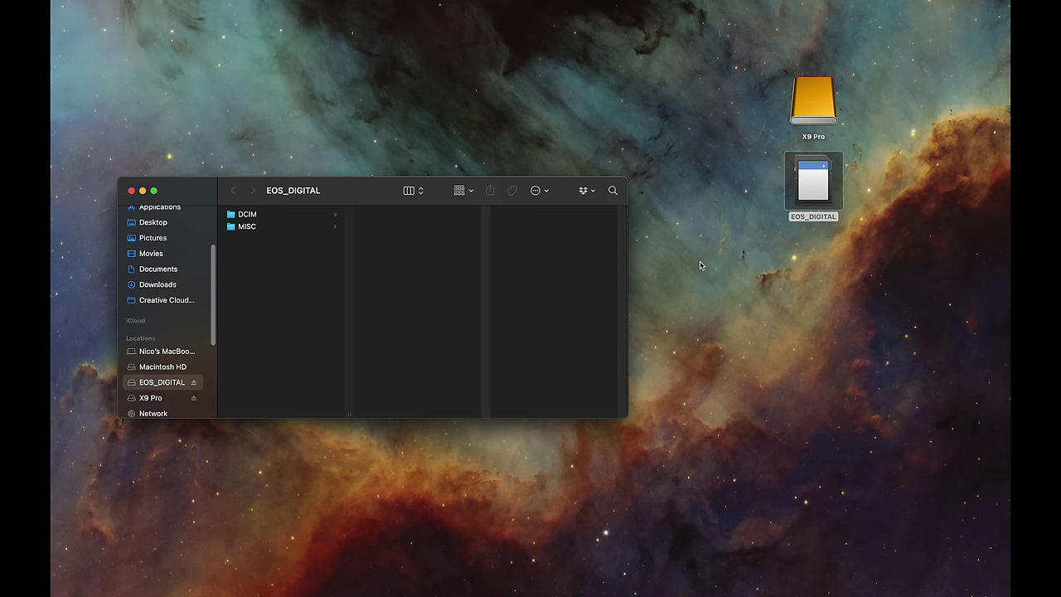
click(314, 217)
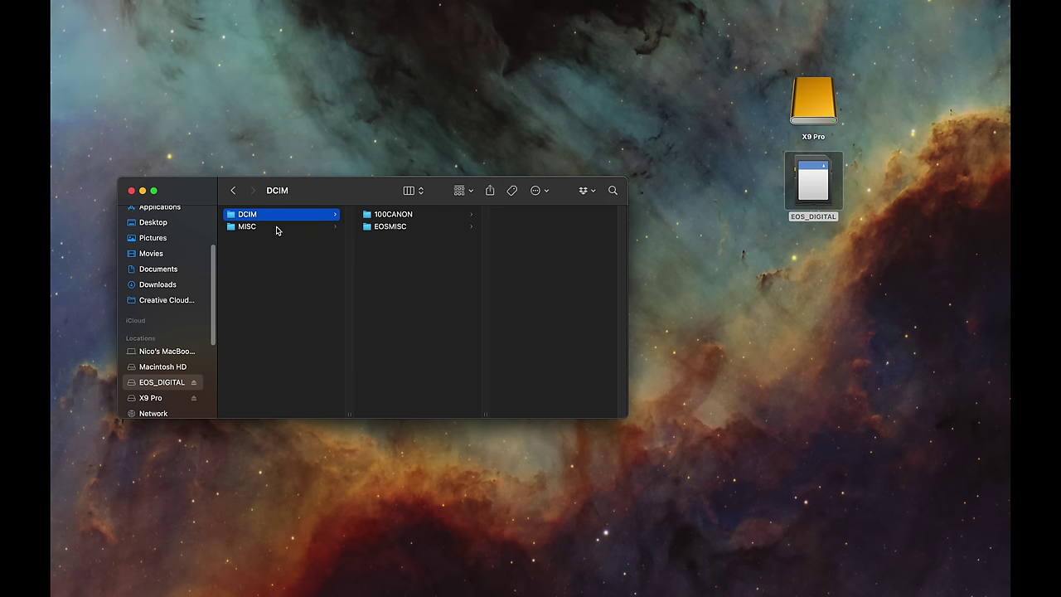
click(398, 217)
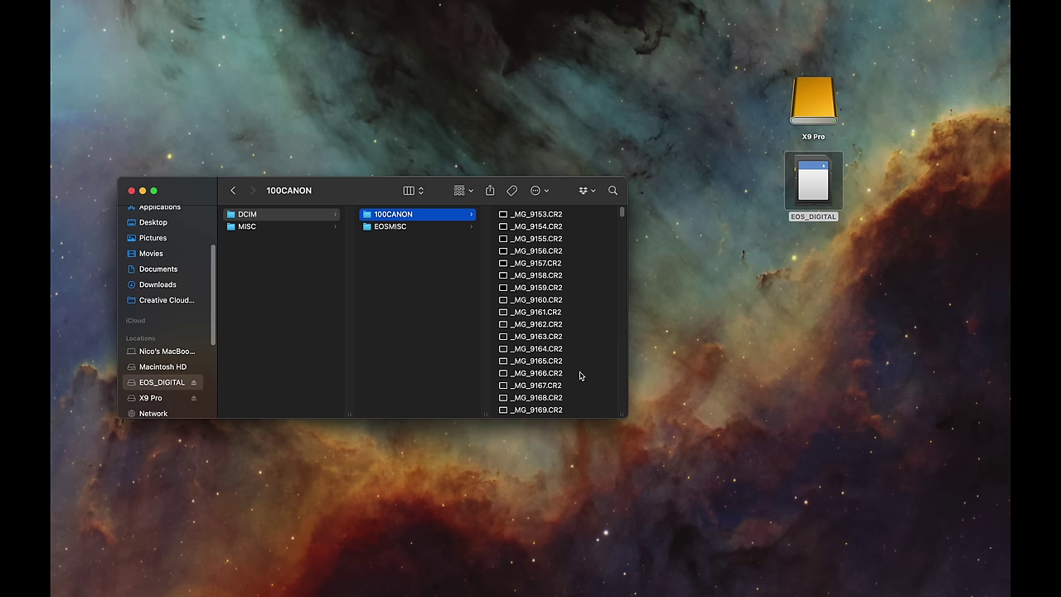
- Preview the raw images _MG_9165.CR2 and _MG_9166.CR2 at large size, one after the other
click(526, 362)
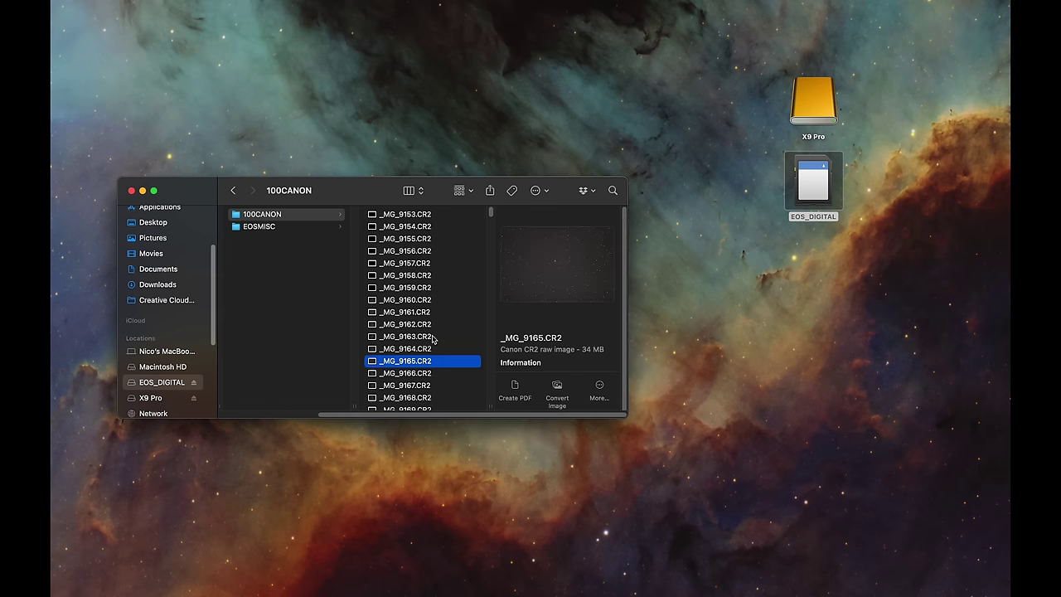
key(space)
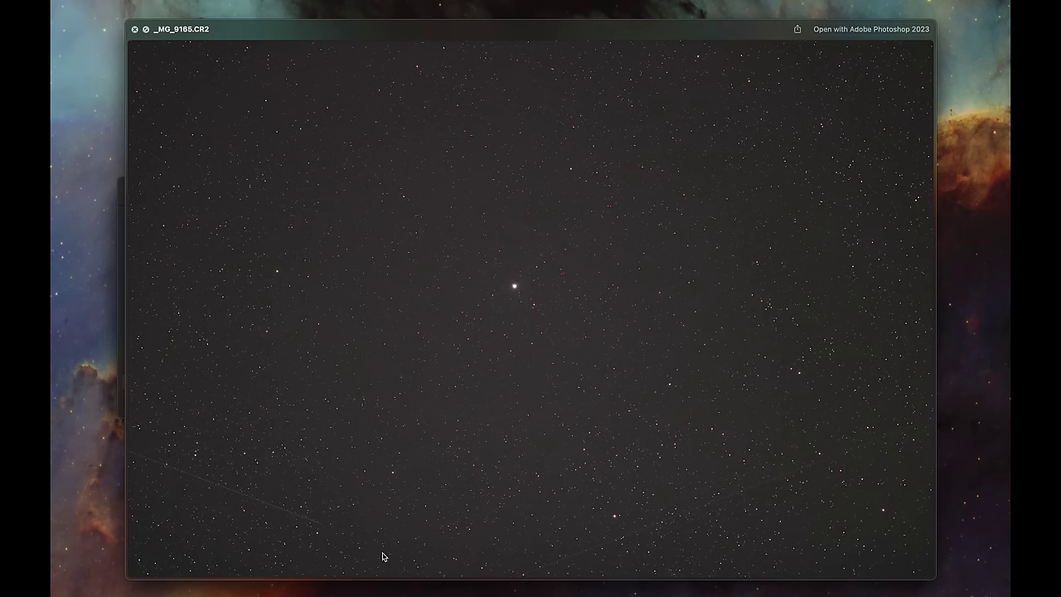
key(space)
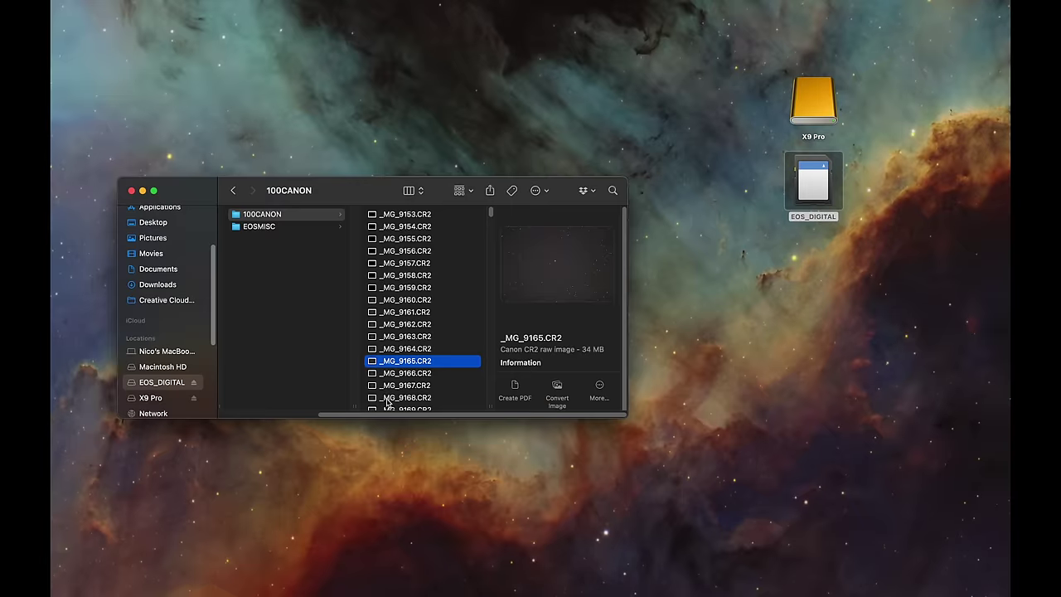
click(405, 374)
key(space)
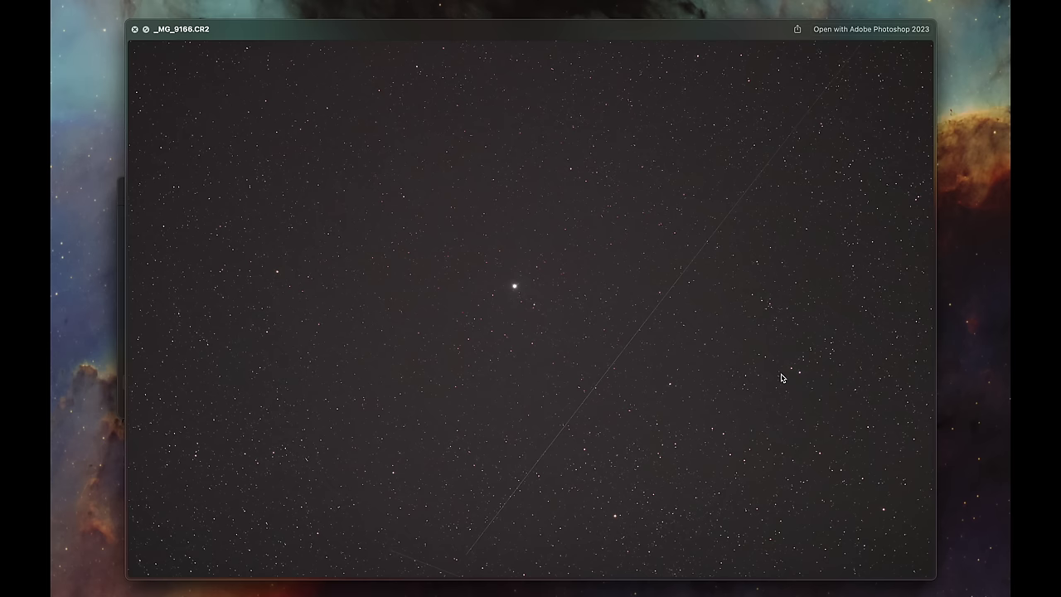
key(space)
- Look through the CR2 files in 100CANON and preview _MG_9167.CR2 at large size
scroll(407, 320, down, 5)
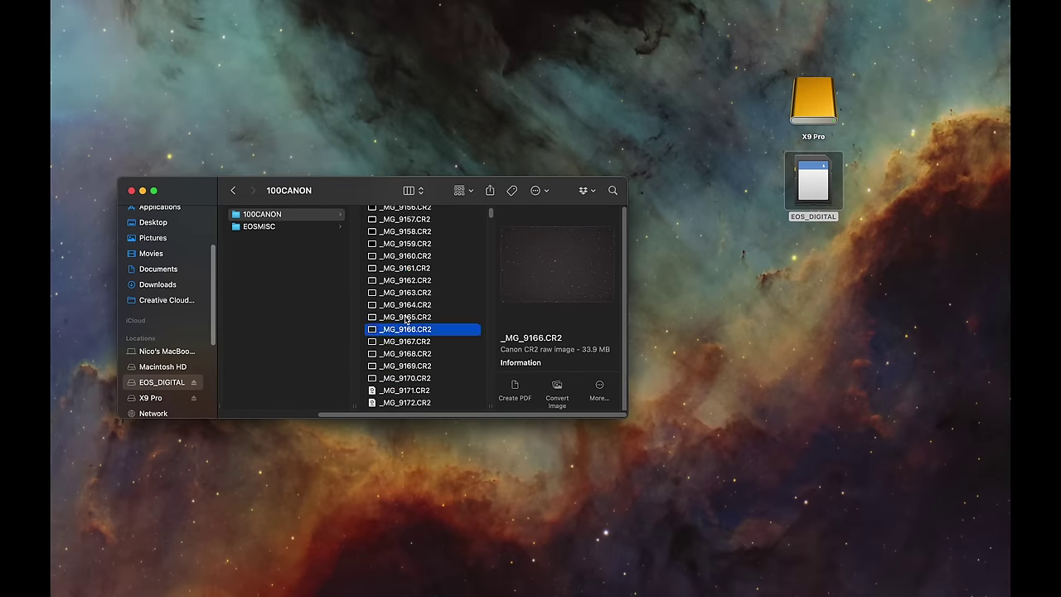
scroll(407, 321, up, 5)
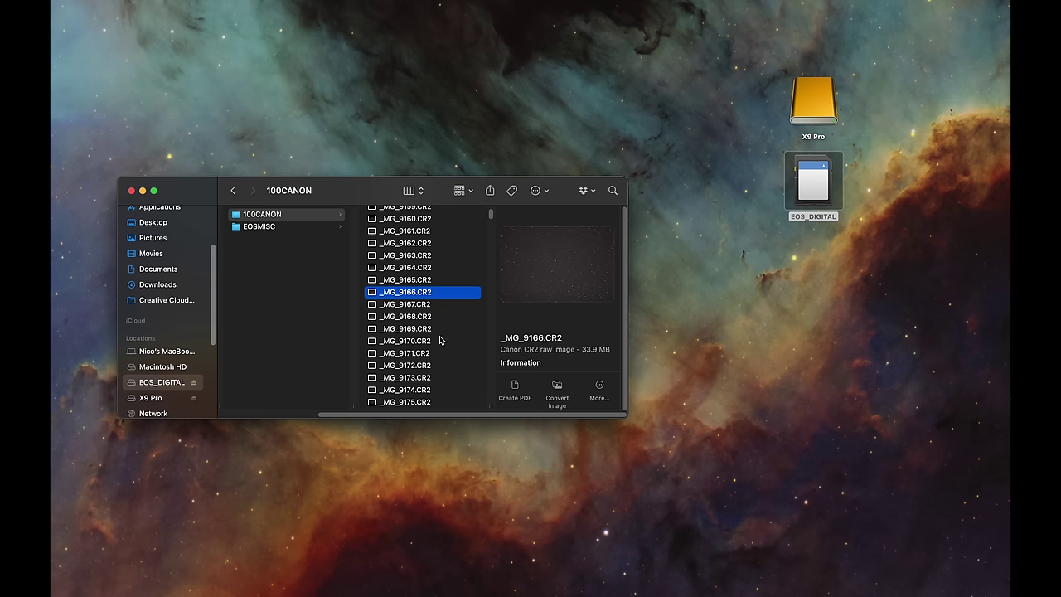
click(412, 305)
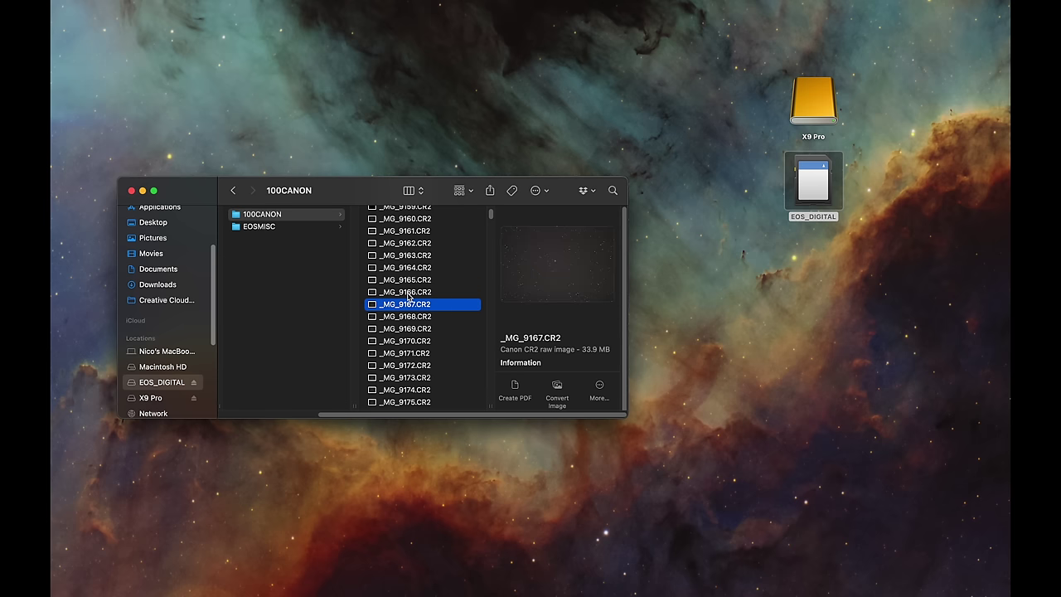
key(space)
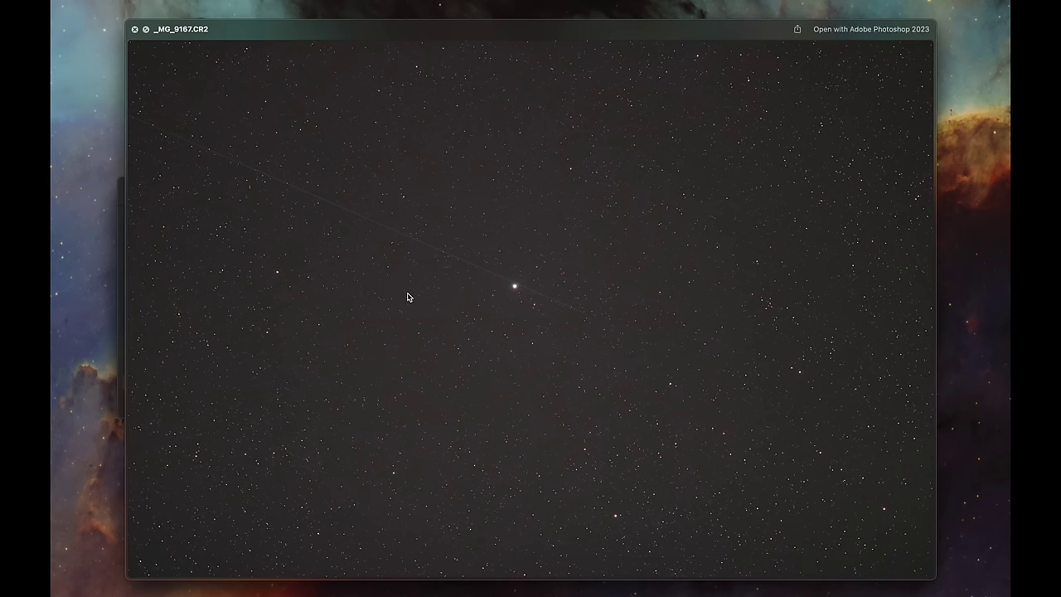
key(space)
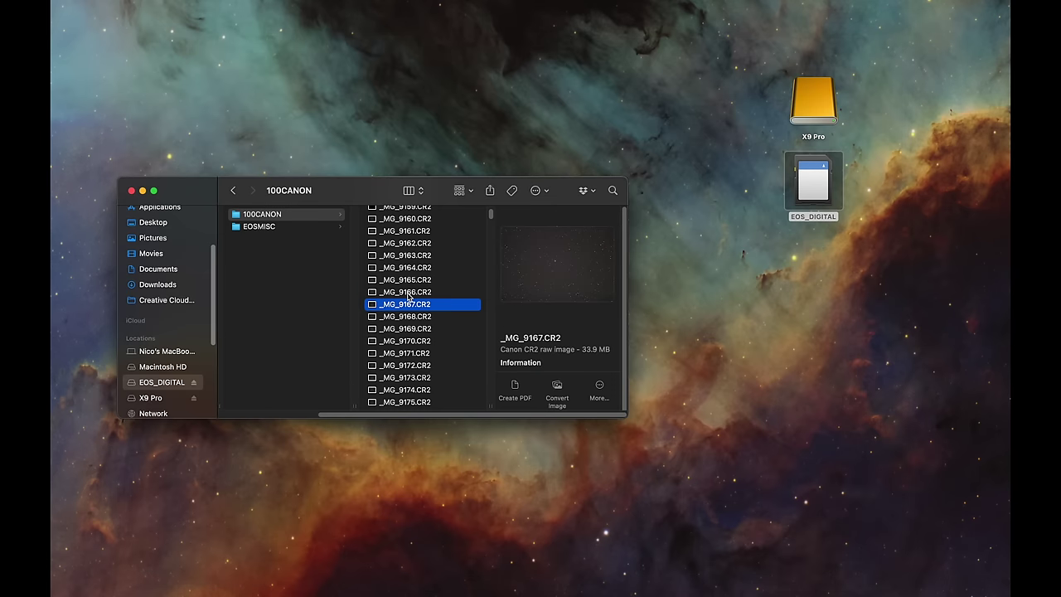
click(419, 293)
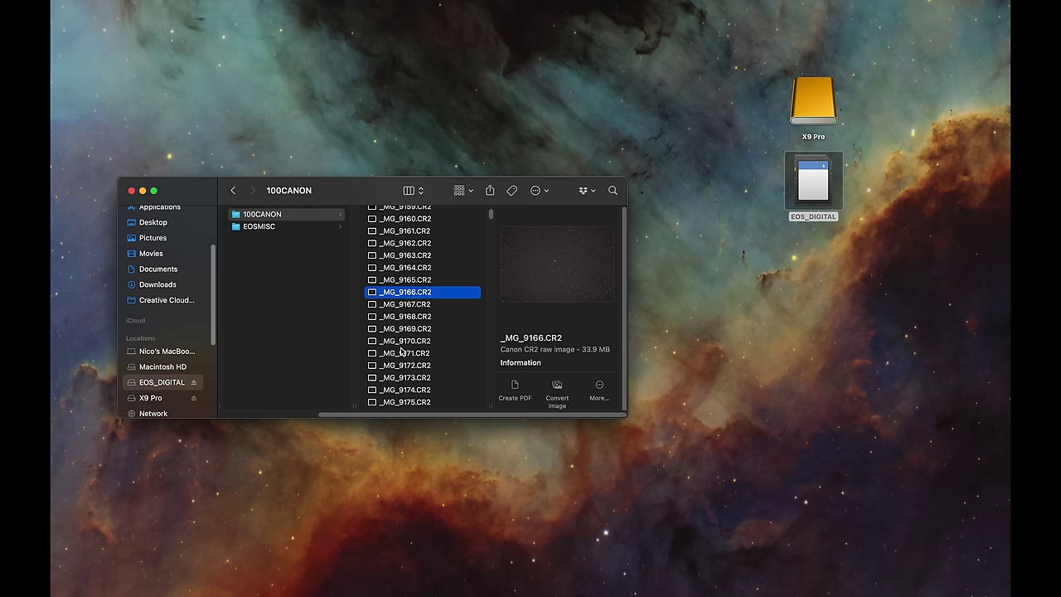
scroll(401, 351, down, 5)
scroll(401, 351, up, 6)
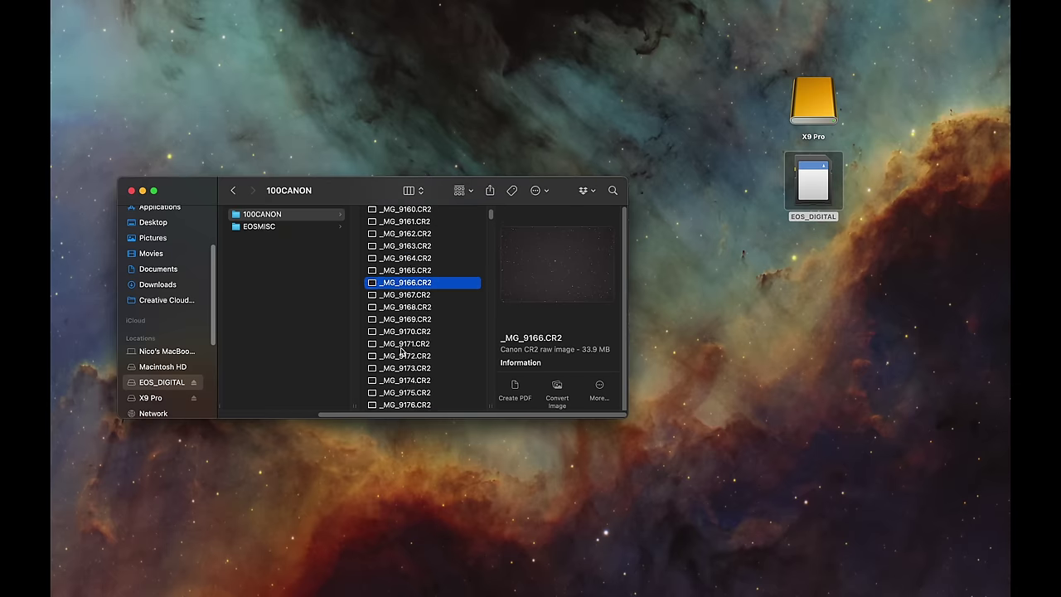
scroll(401, 350, up, 1)
scroll(401, 351, down, 1)
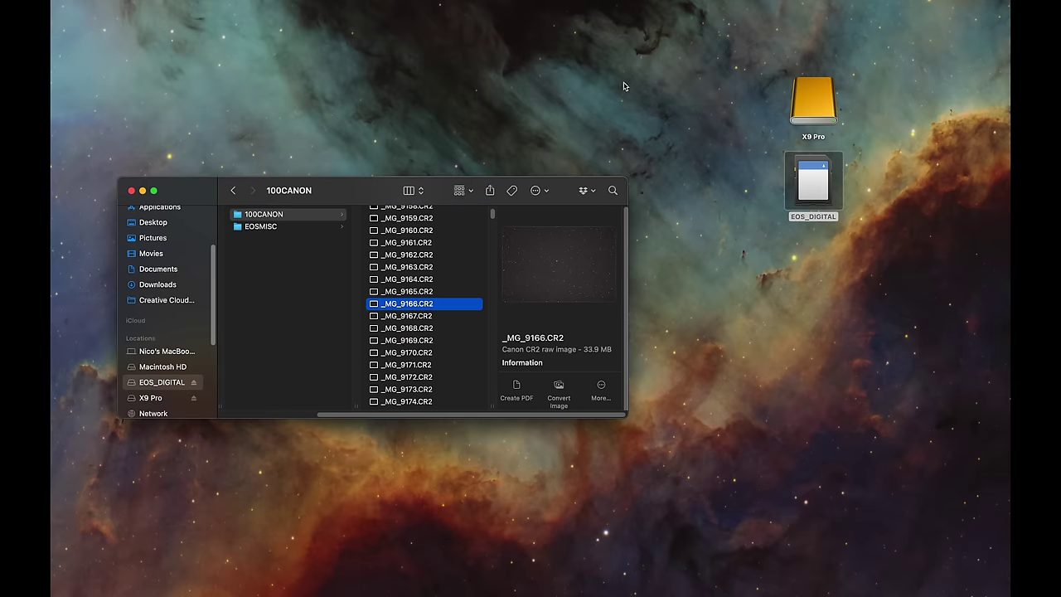
- Open the X9 Pro drive in a second window and arrange it and the 100CANON window without overlap
double_click(820, 107)
drag(374, 208, 706, 56)
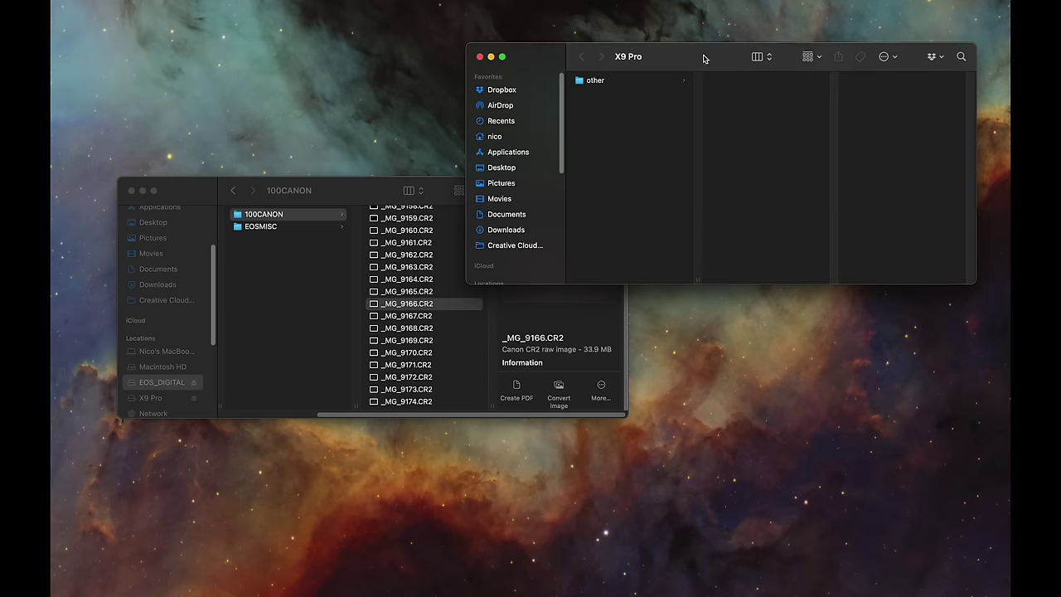
drag(393, 186, 390, 302)
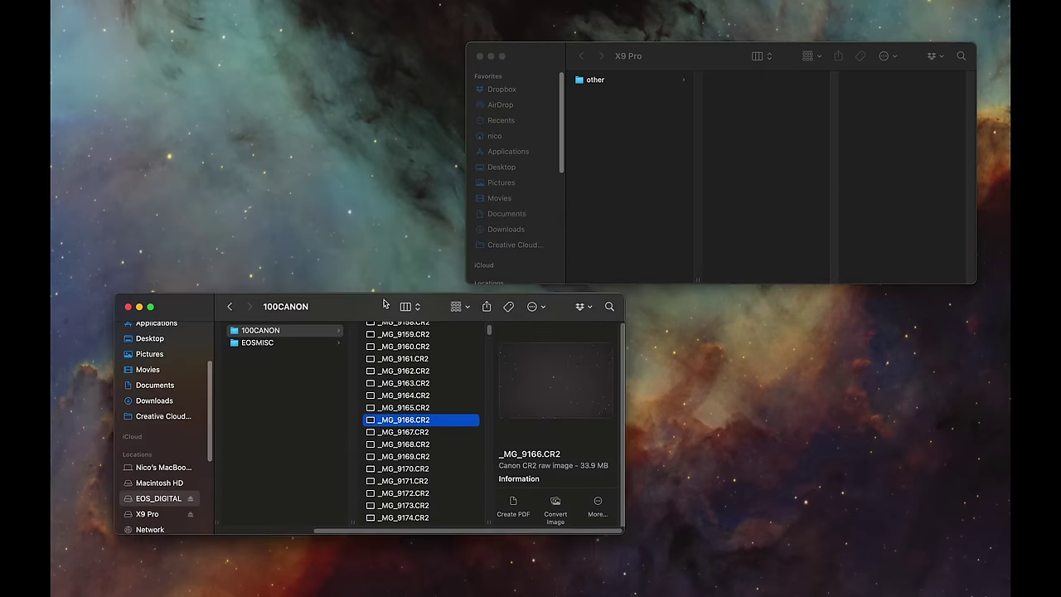
click(678, 62)
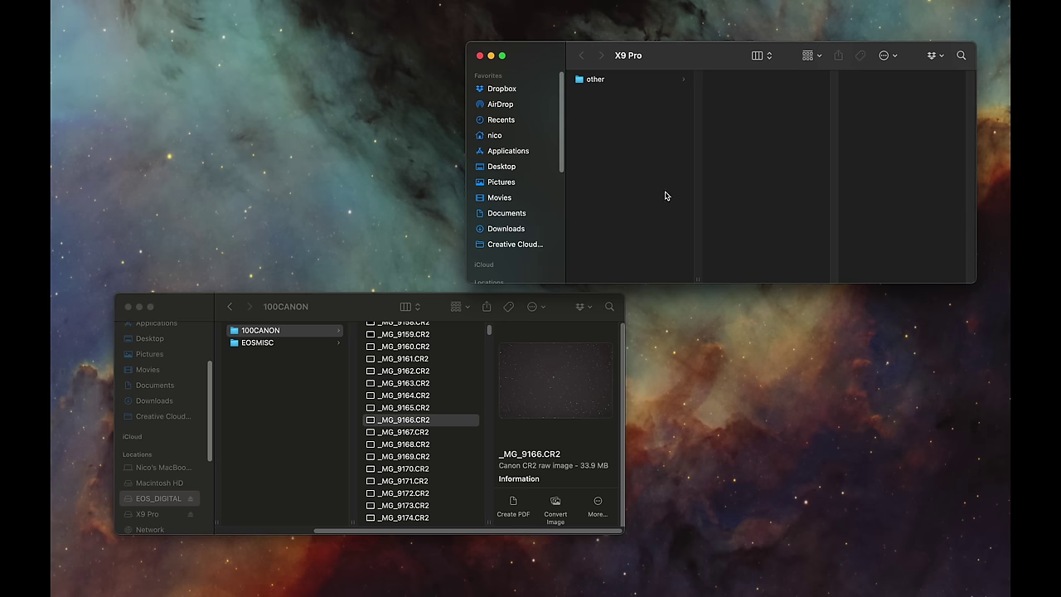
- Check the capacity and available space in the X9 Pro drive's info, and close the info window
scroll(535, 229, down, 5)
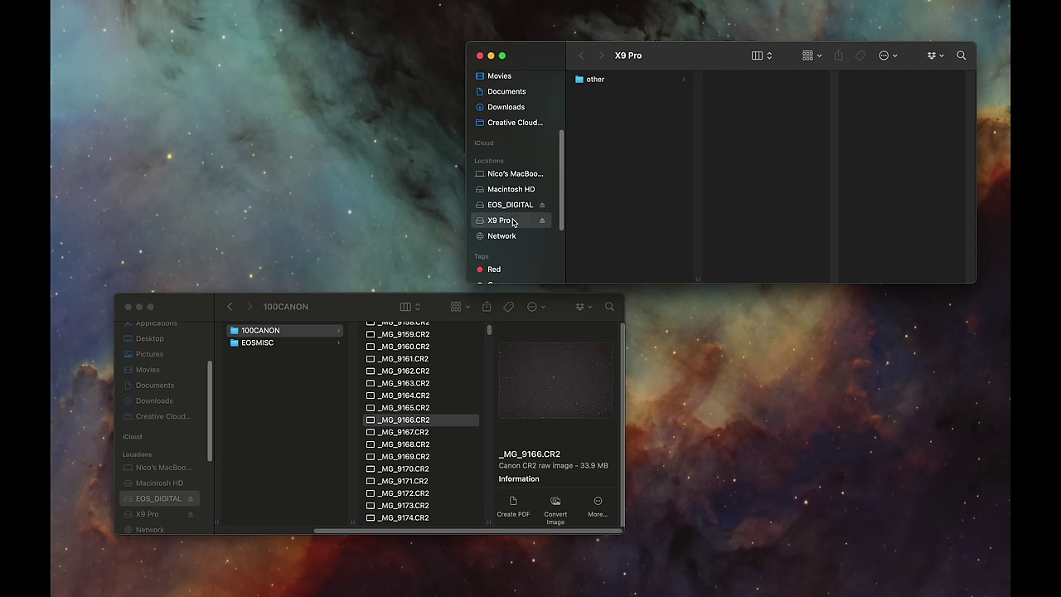
right_click(513, 222)
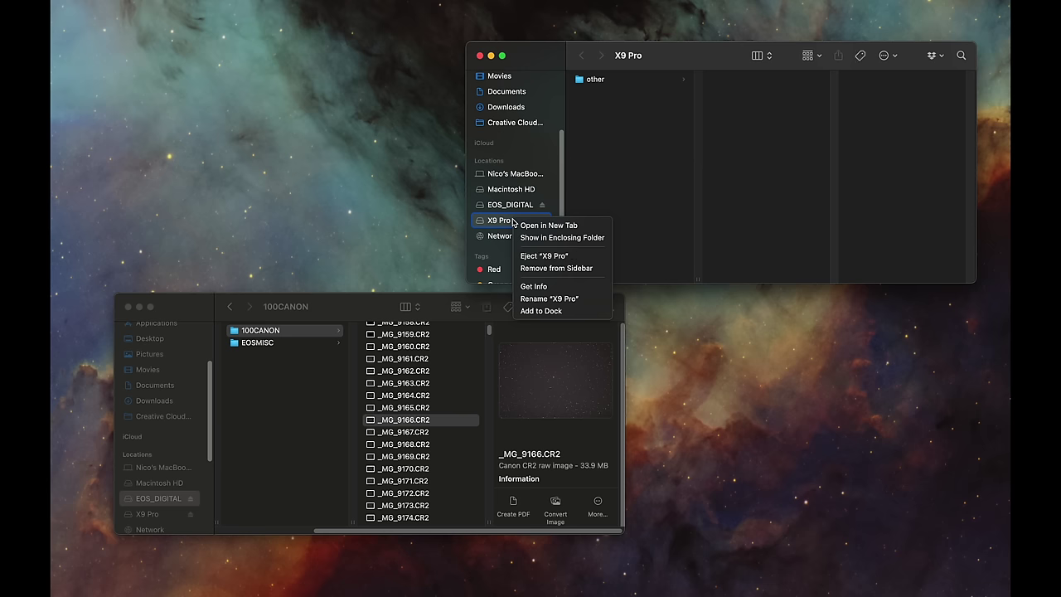
click(534, 286)
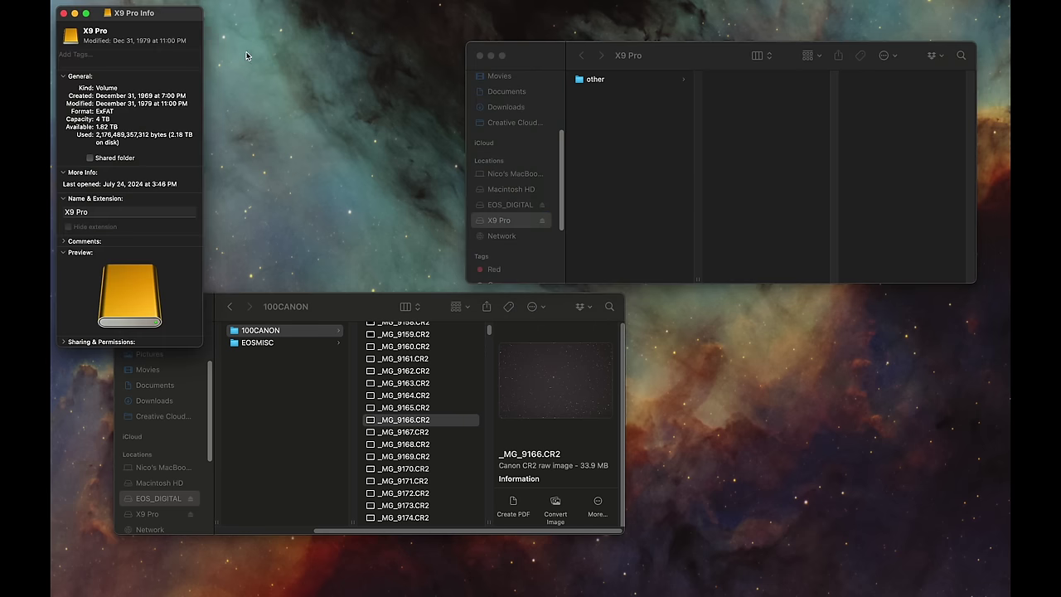
drag(165, 14, 703, 168)
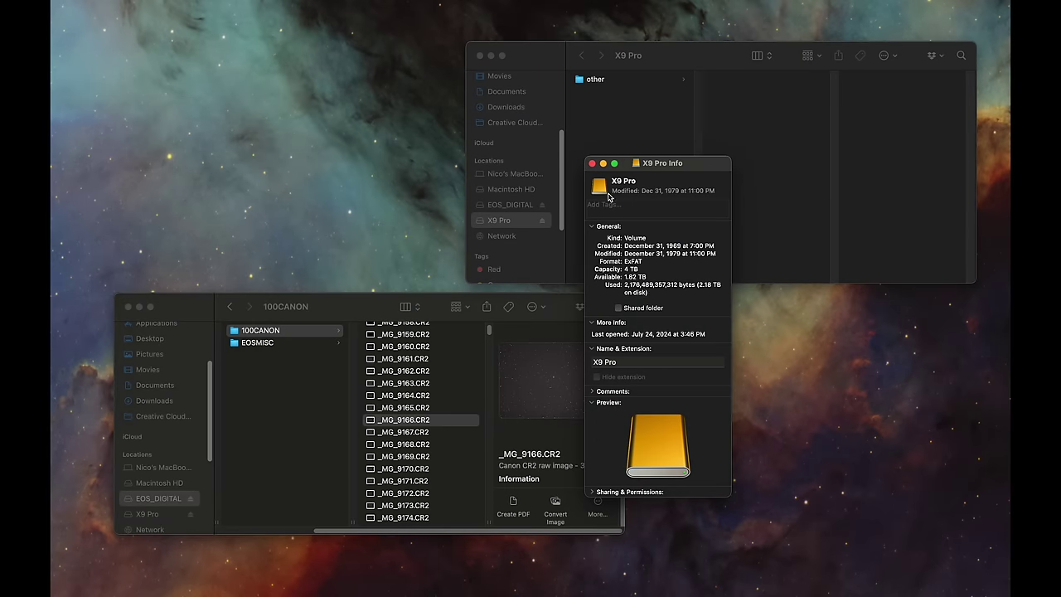
click(593, 165)
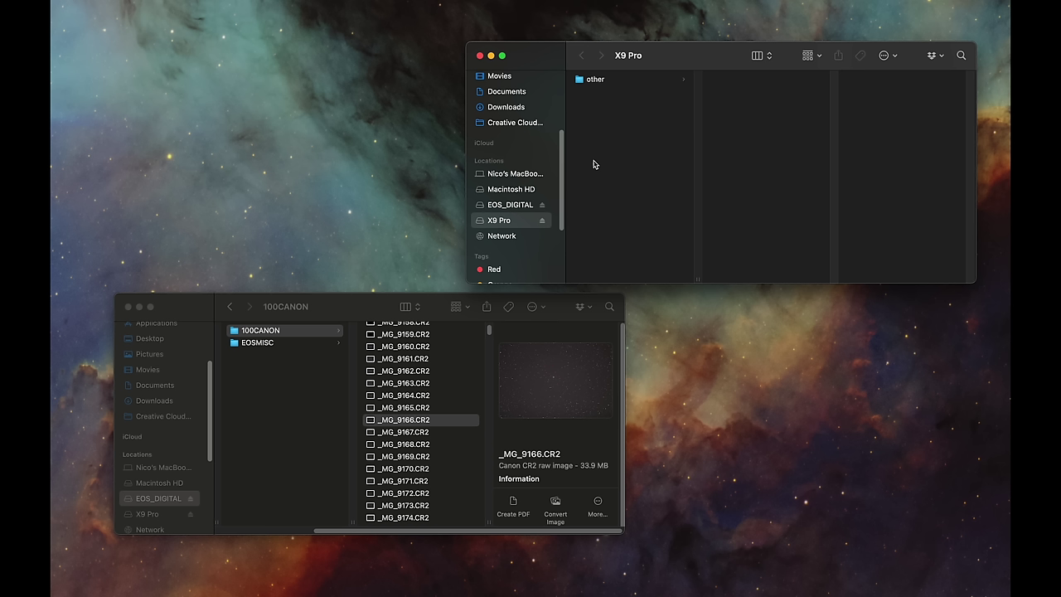
- Create a folder named PolarisFlare at the top level of the X9 Pro drive
click(630, 81)
click(621, 123)
right_click(627, 182)
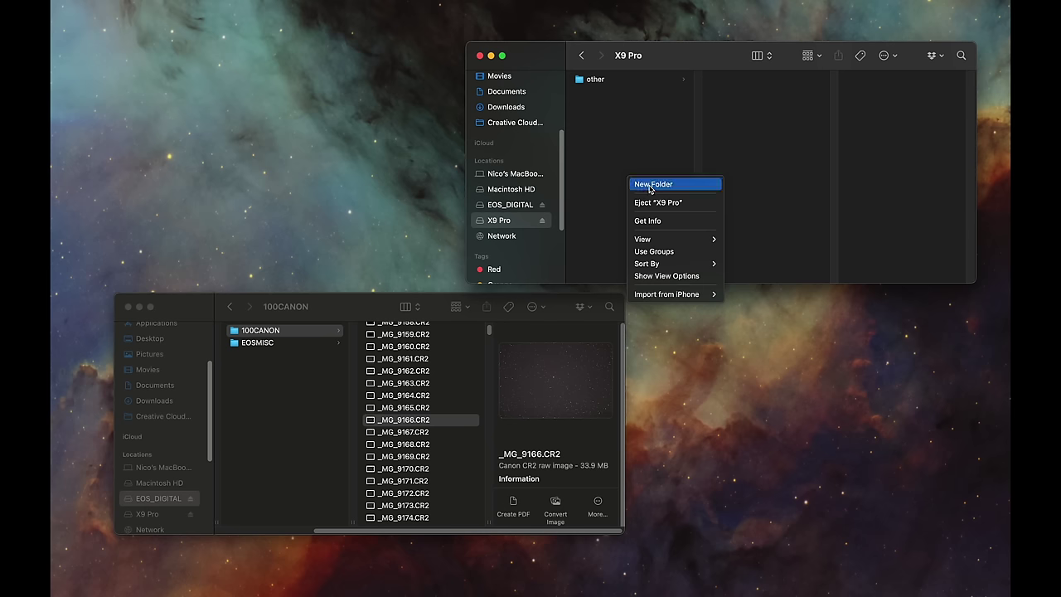
click(652, 185)
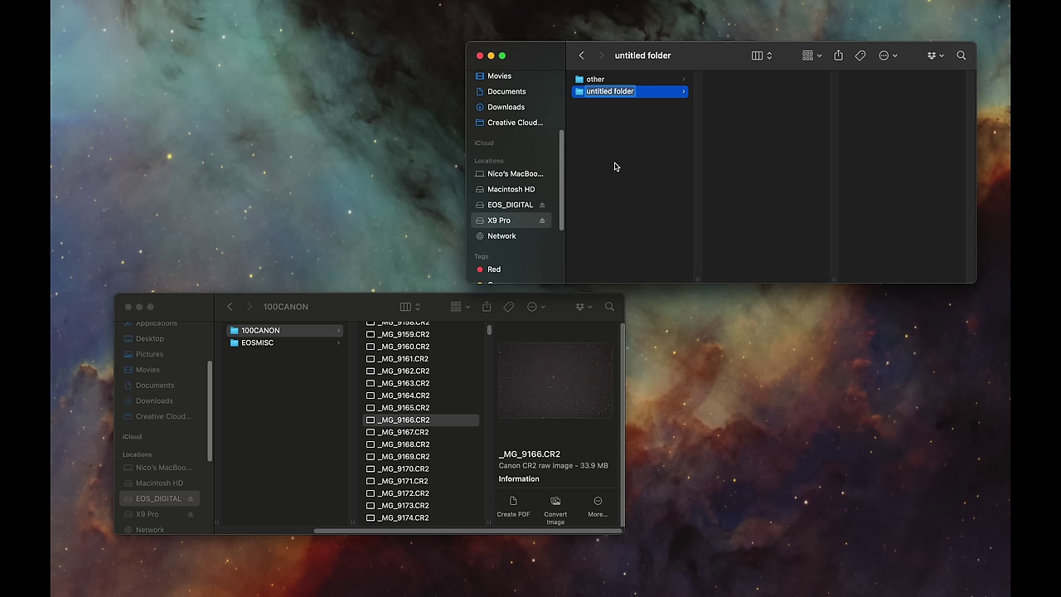
text(PolarisFlare)
key(Return)
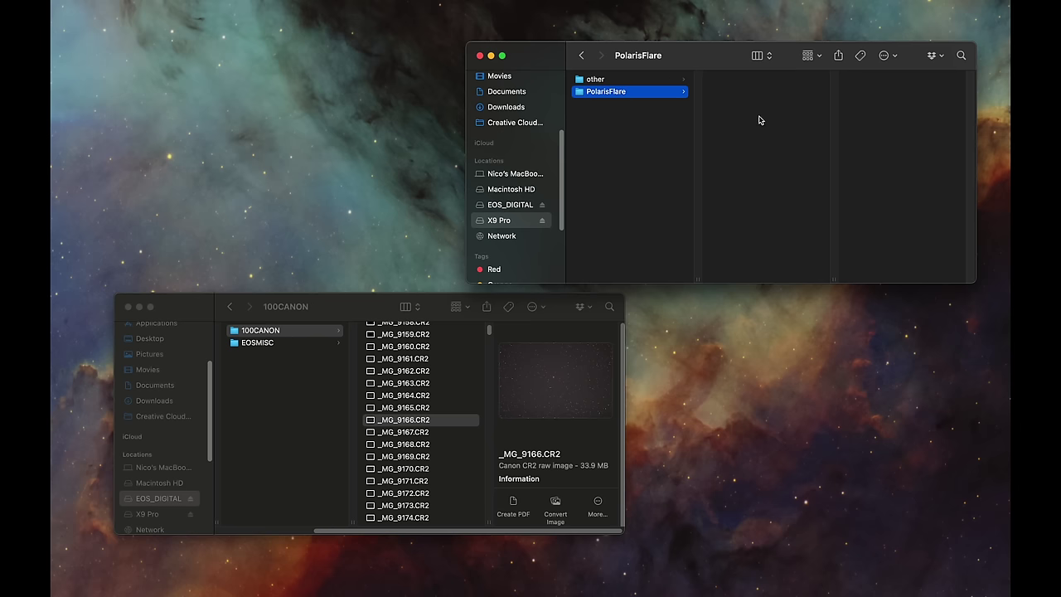
- Create two subfolders named lights and darks inside the PolarisFlare folder
right_click(760, 118)
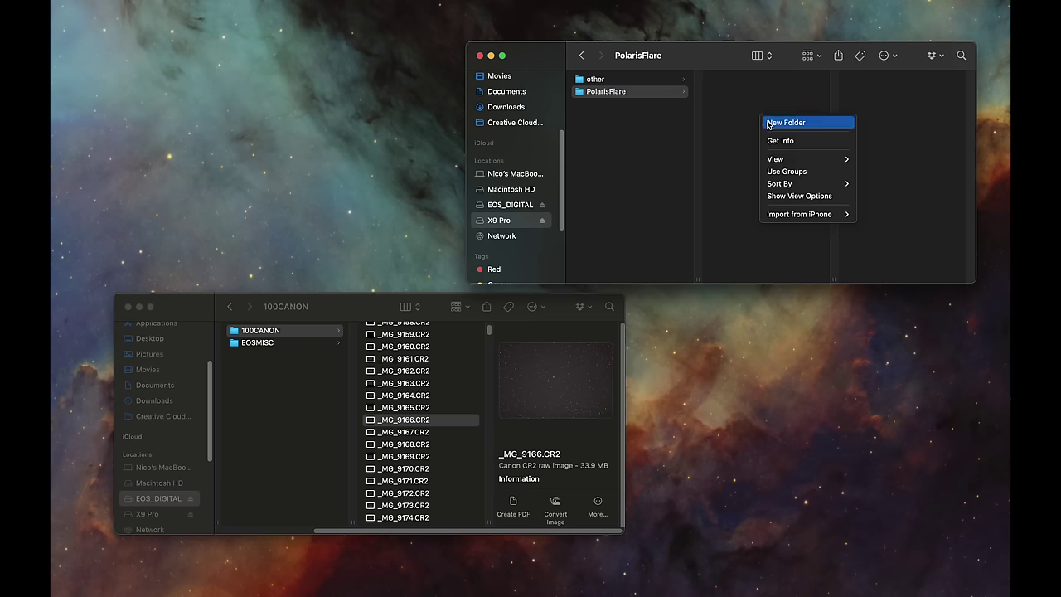
click(768, 124)
text(lights)
click(764, 142)
right_click(762, 148)
click(780, 154)
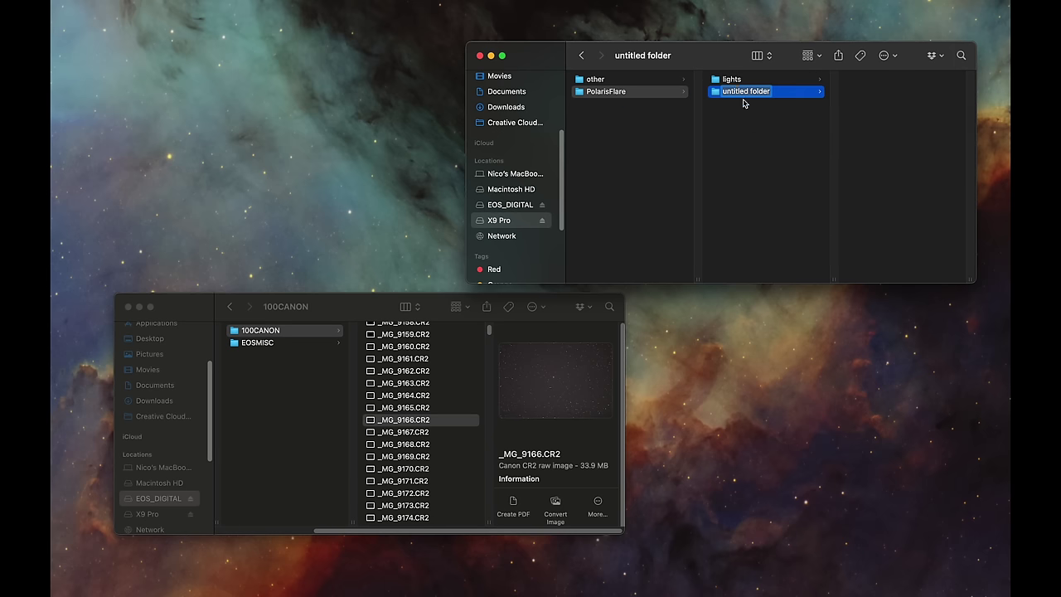
text(darks)
key(Return)
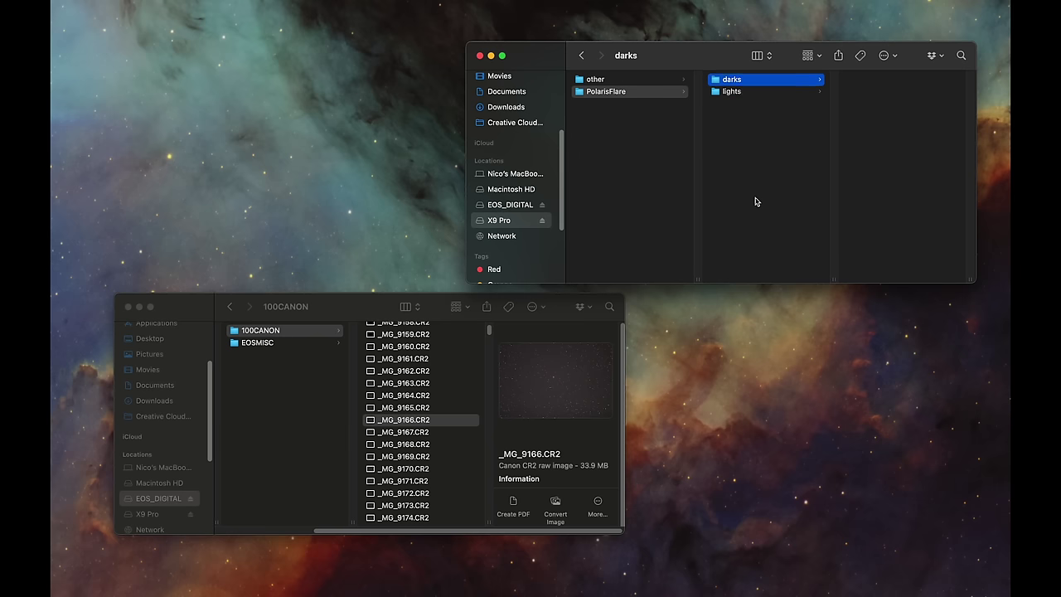
- Add a subfolder named biases to the PolarisFlare folder
right_click(746, 150)
click(757, 154)
text(biases)
key(BackSpace)
text(es)
key(Return)
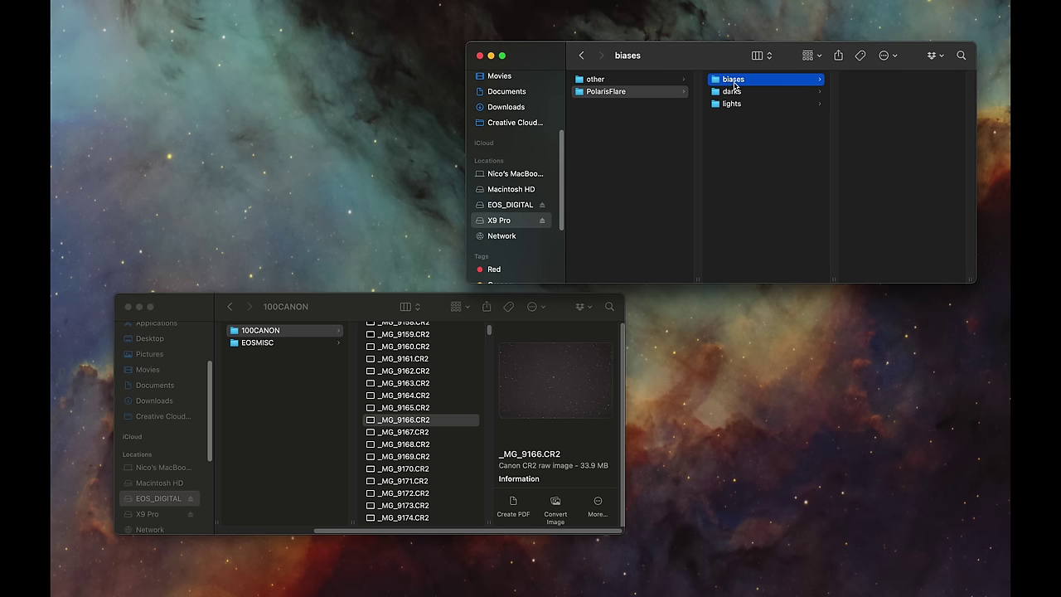
- Add a subfolder named flats to the PolarisFlare folder and open the lights subfolder
right_click(734, 165)
click(744, 166)
text(flats)
key(Return)
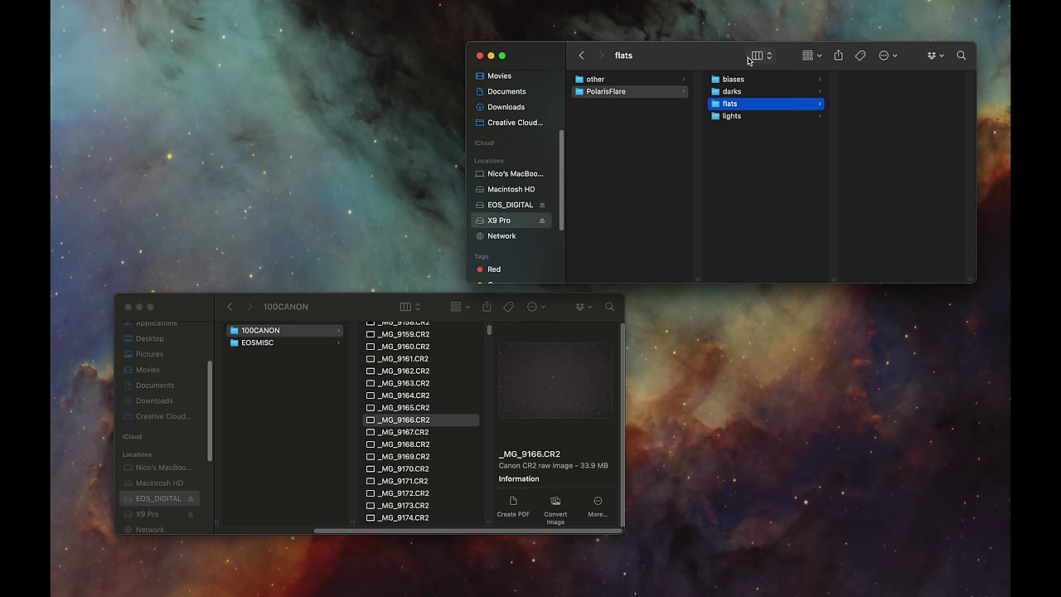
click(753, 146)
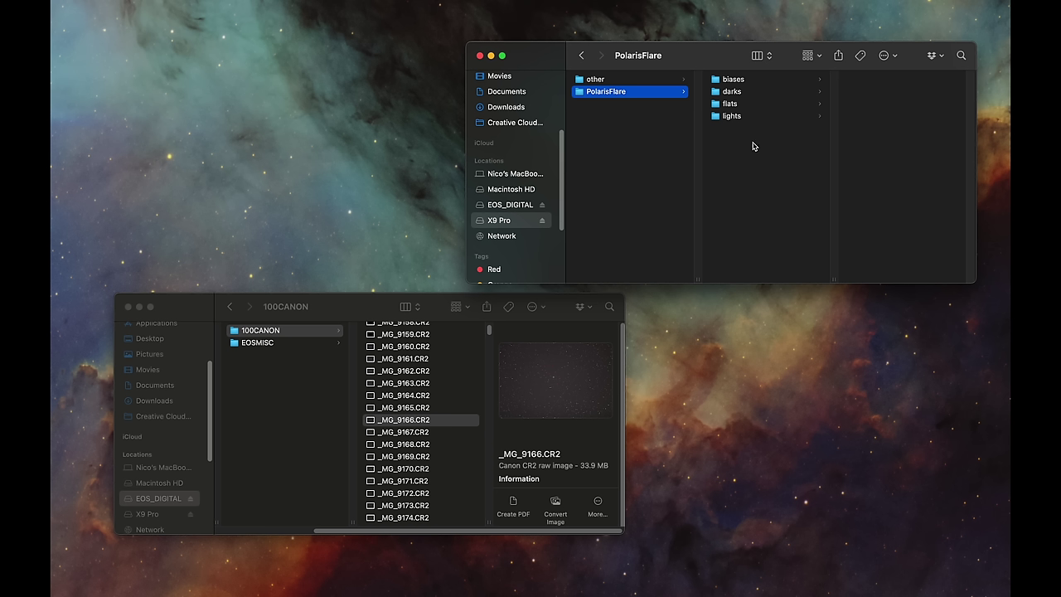
click(736, 117)
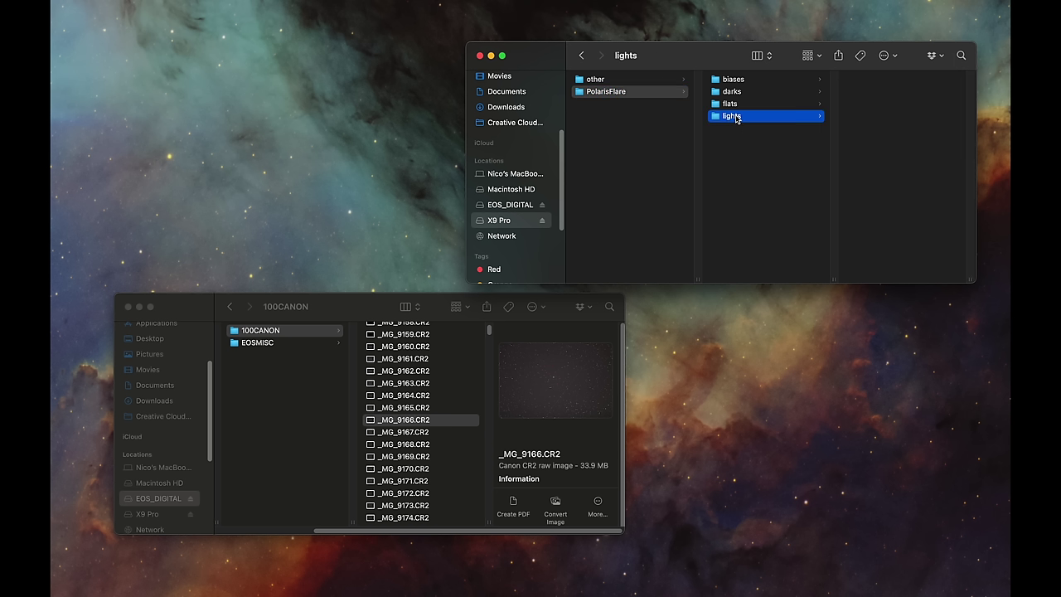
- Look inside the flats, darks and biases subfolders of PolarisFlare
click(761, 105)
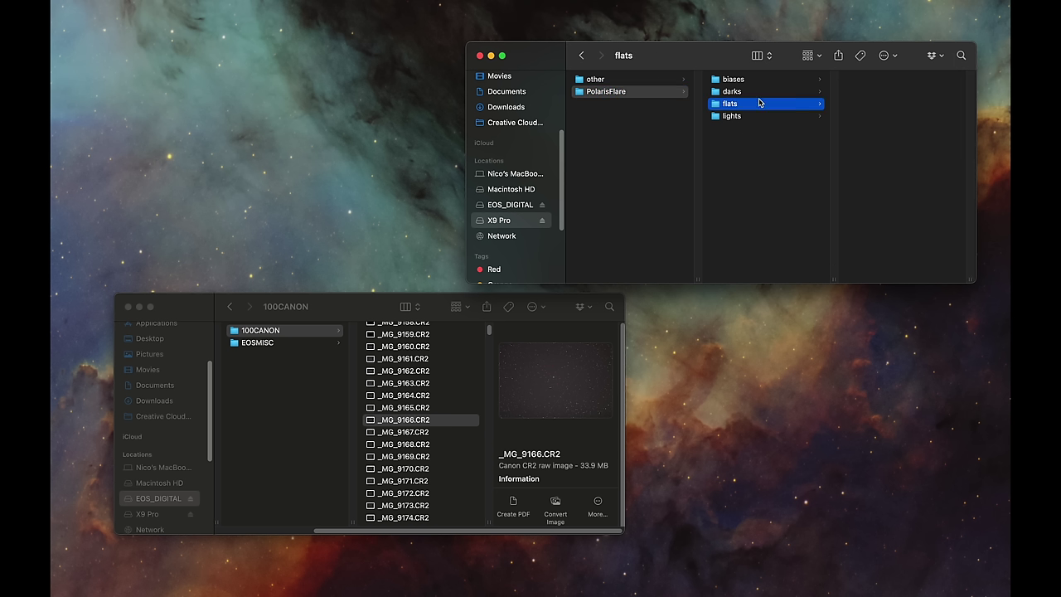
click(760, 91)
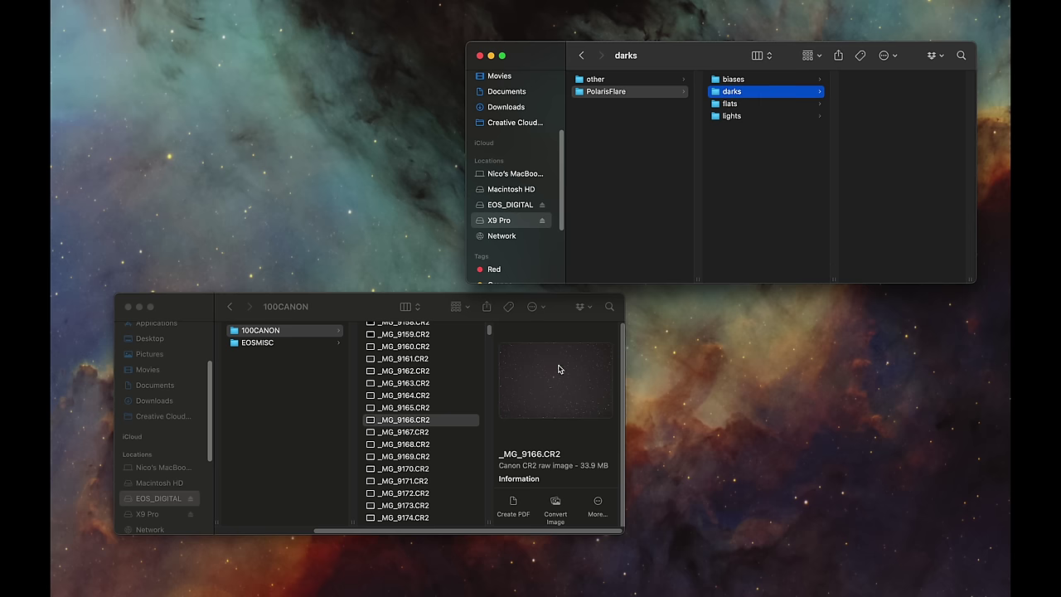
click(754, 82)
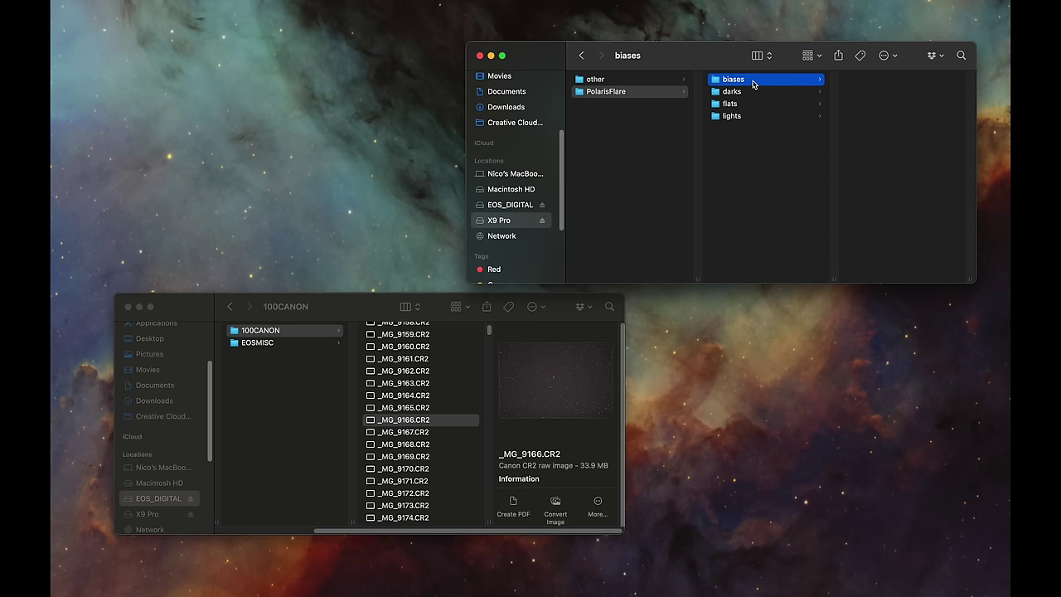
- Copy the light frames _MG_9162.CR2 through _MG_9543.CR2 from the card's 100CANON folder into the lights folder
click(732, 116)
click(407, 431)
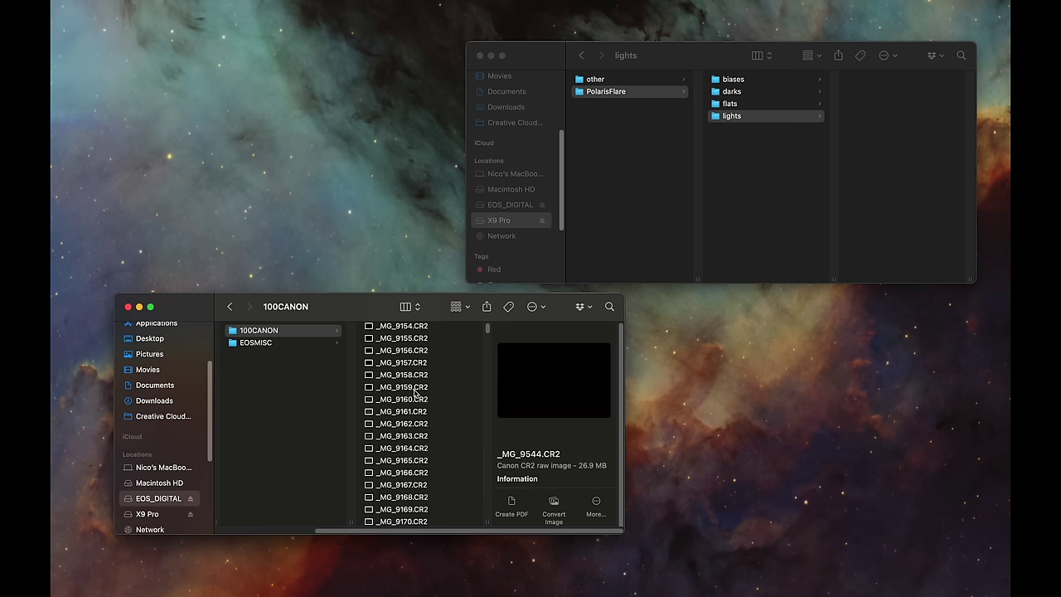
scroll(416, 356, up, 2)
click(406, 332)
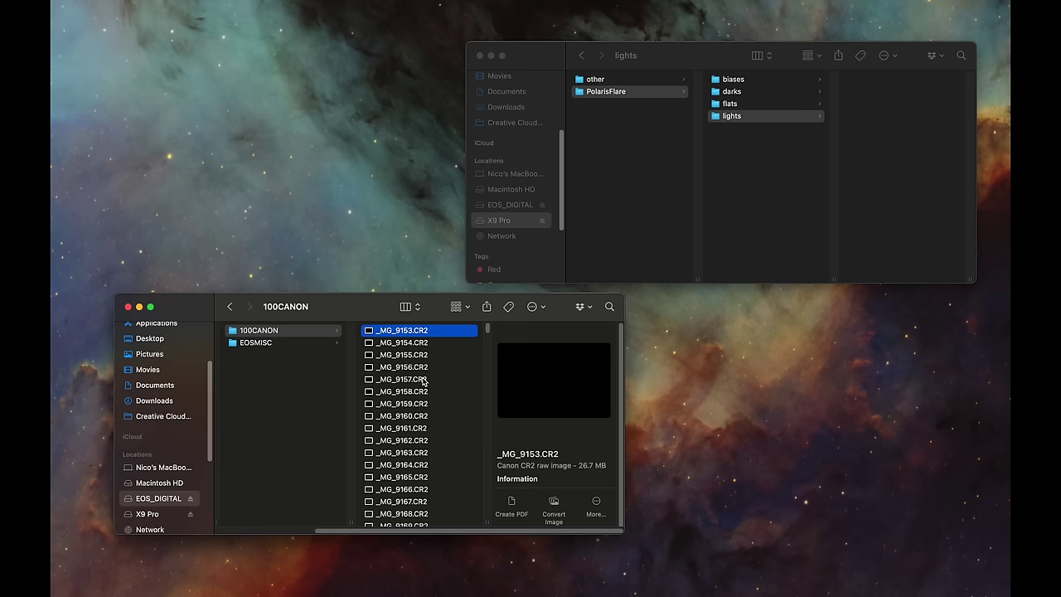
click(408, 442)
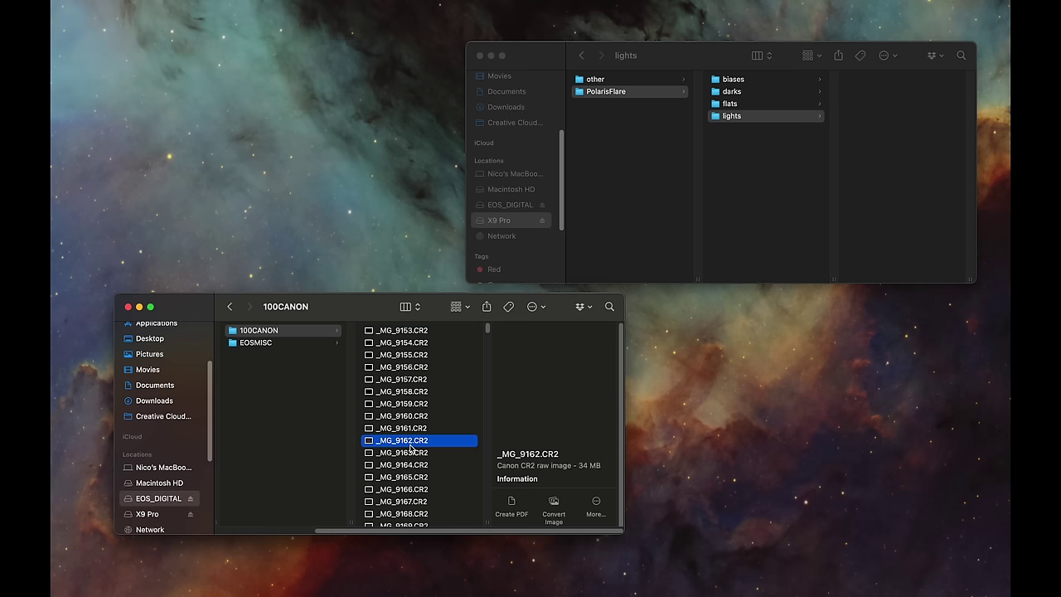
scroll(411, 447, down, 20)
scroll(410, 448, down, 20)
scroll(410, 448, down, 20)
scroll(411, 448, down, 8)
scroll(411, 448, down, 7)
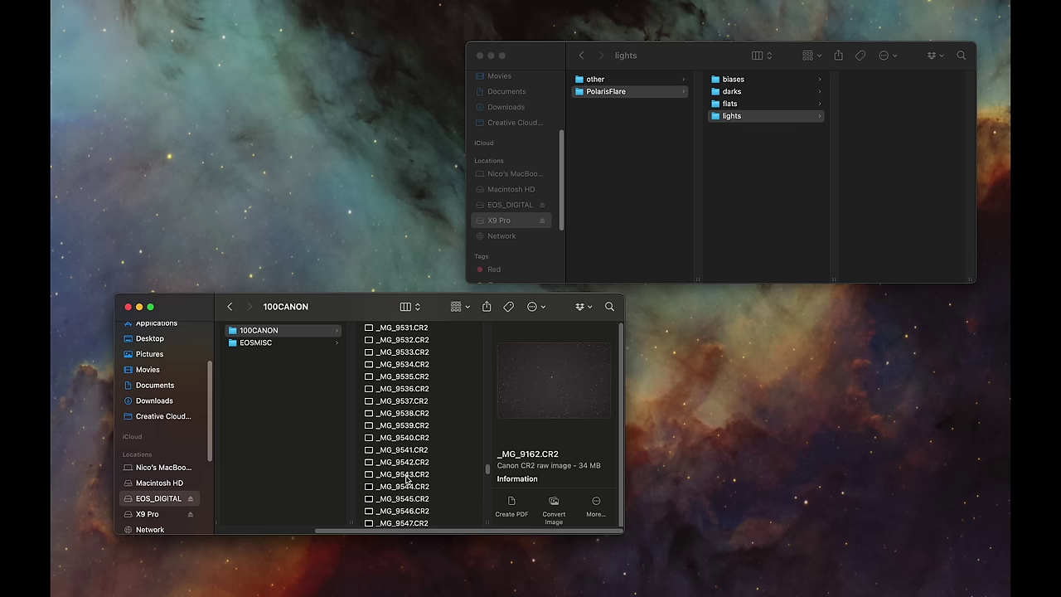
shift+click(406, 476)
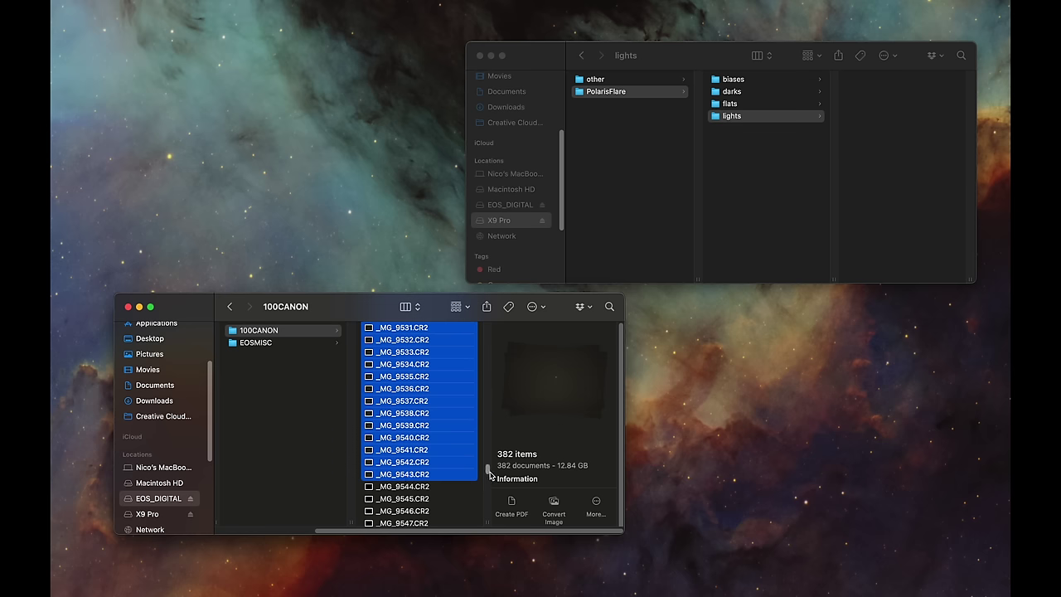
mouse_move(489, 474)
mouse_down()
mouse_move(485, 340)
mouse_move(484, 481)
mouse_move(484, 471)
mouse_up()
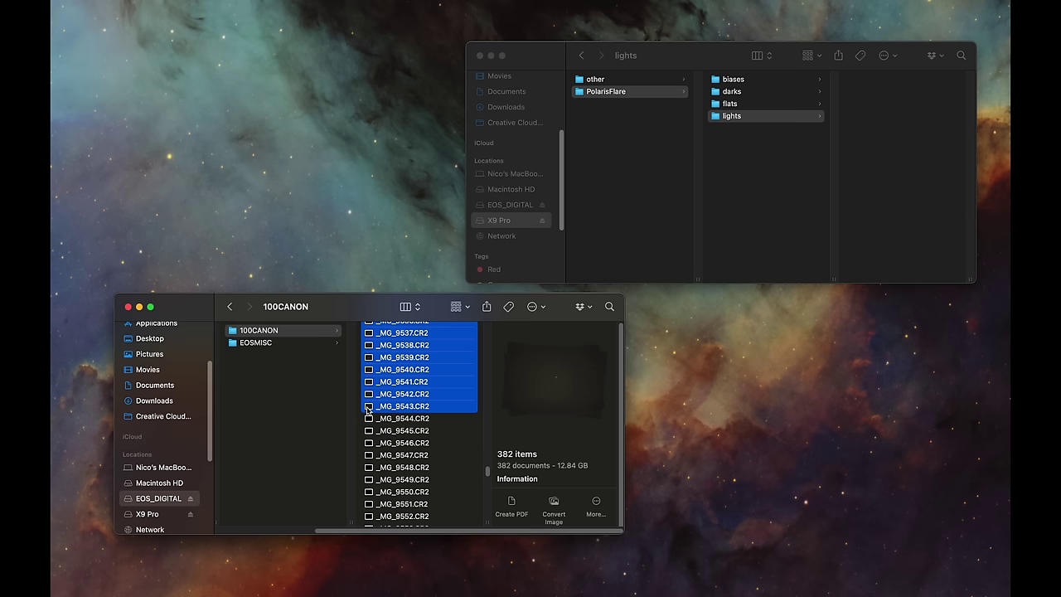
drag(368, 409, 891, 196)
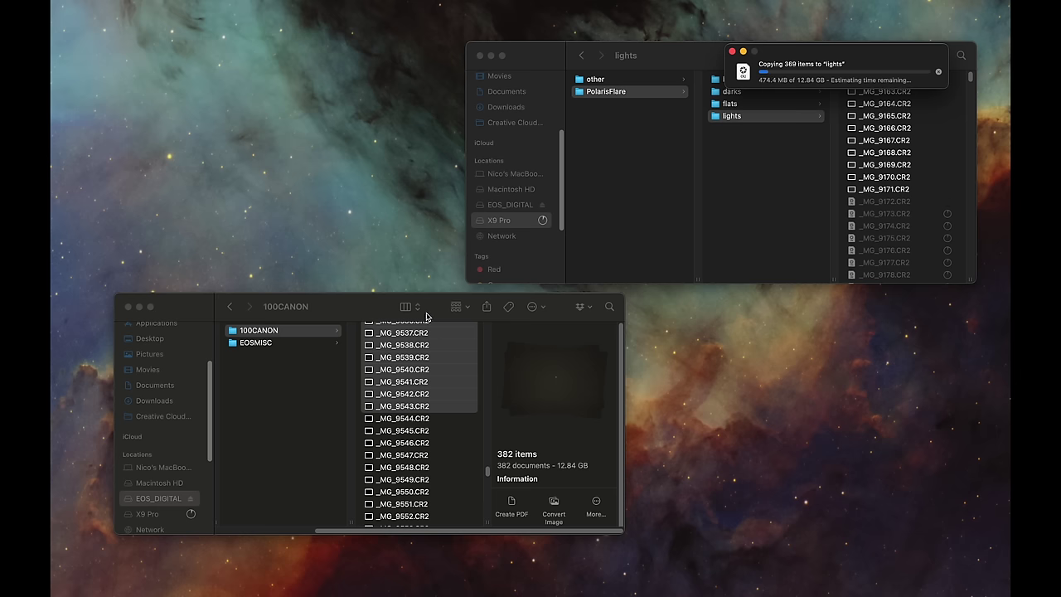
- Copy the dark frames _MG_9544.CR2 through _MG_9591.CR2 from 100CANON into the darks folder
click(376, 310)
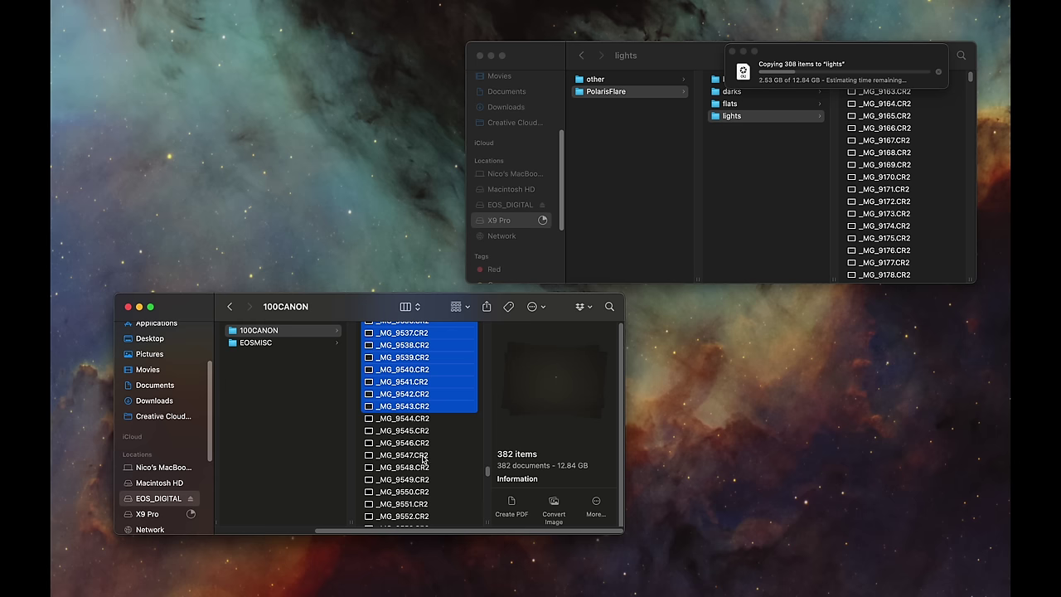
click(834, 69)
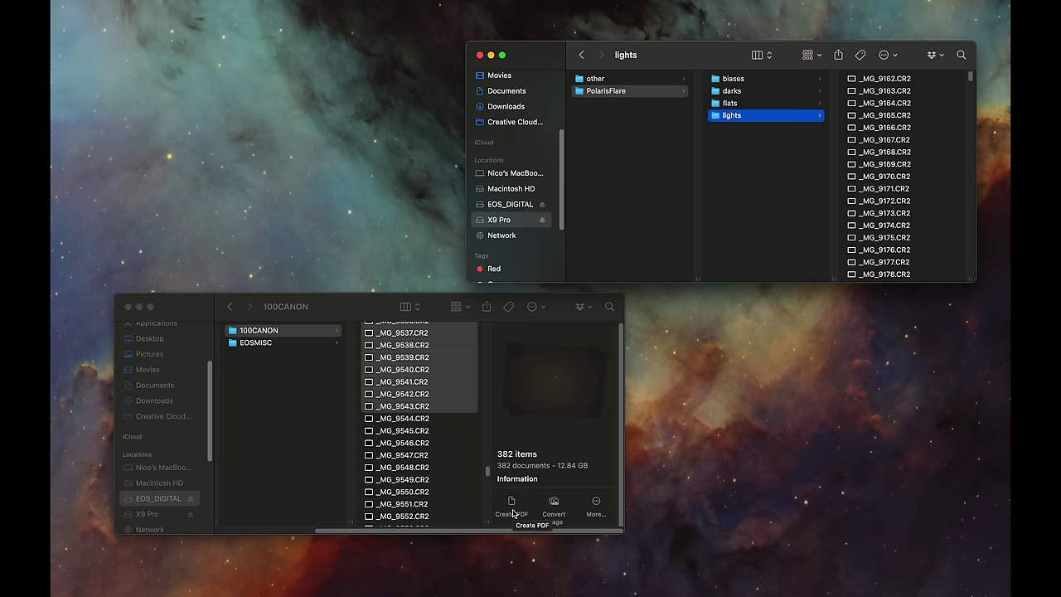
click(401, 419)
click(406, 419)
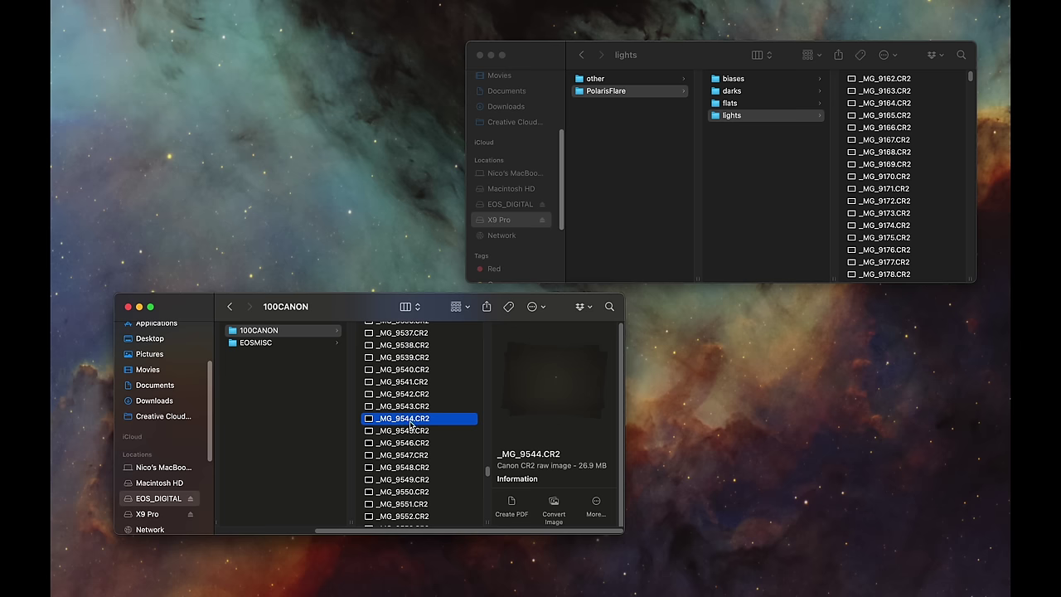
scroll(430, 446, down, 2)
scroll(430, 446, down, 6)
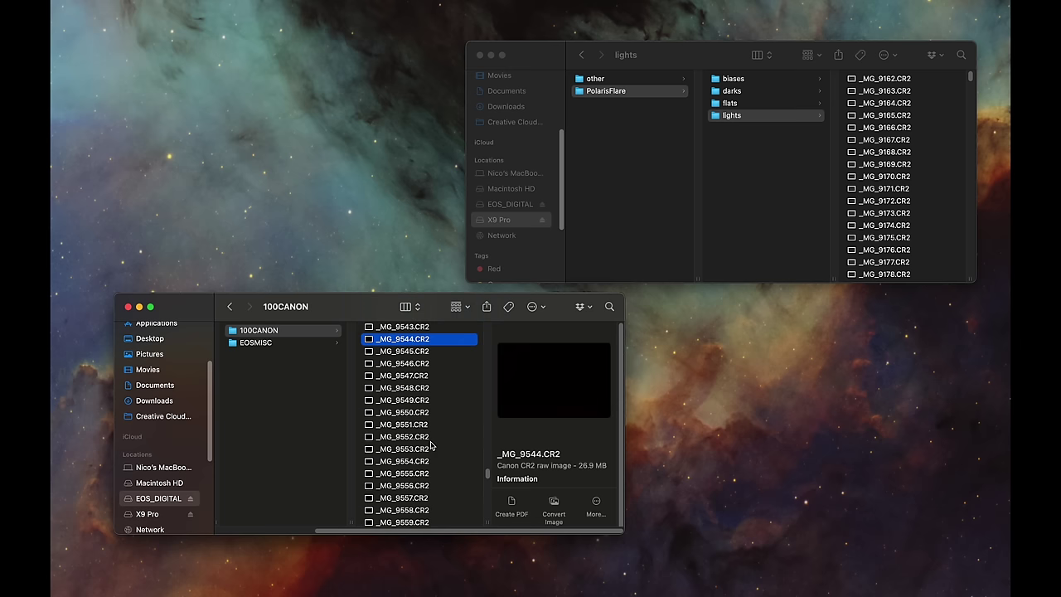
scroll(430, 445, down, 8)
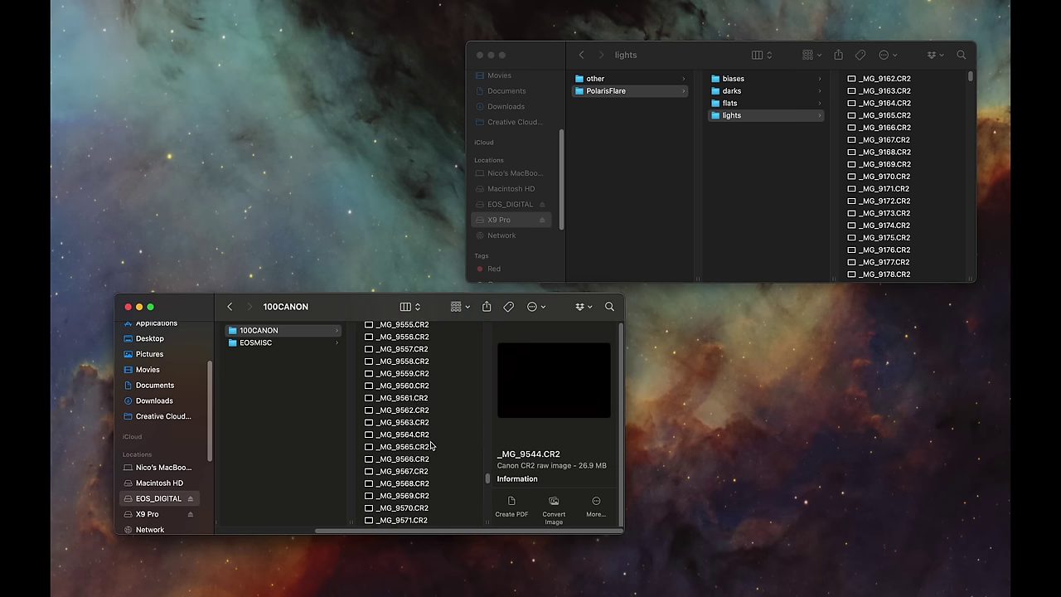
scroll(430, 445, down, 5)
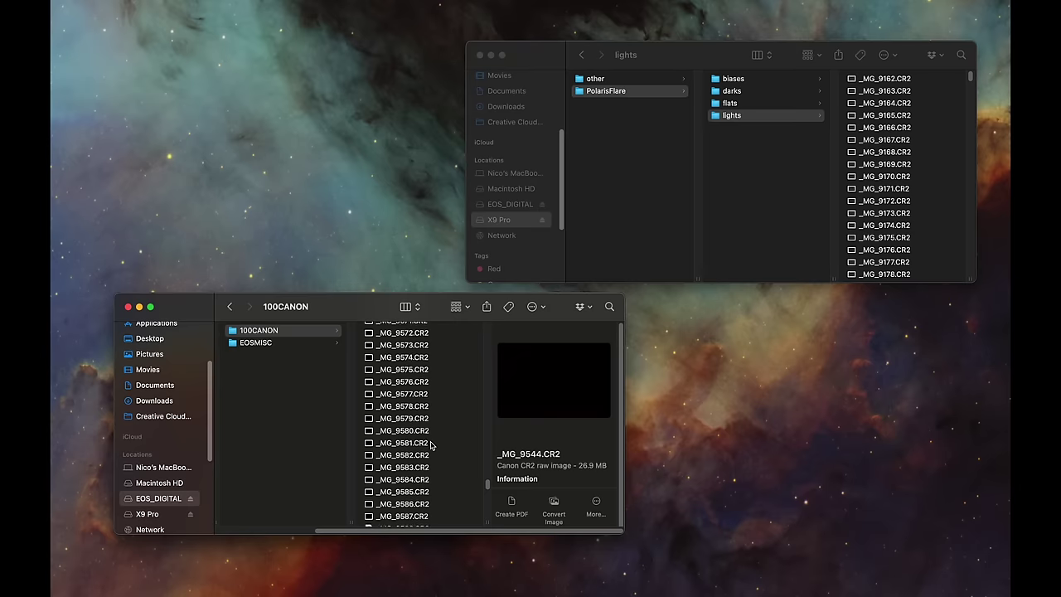
scroll(430, 445, down, 1)
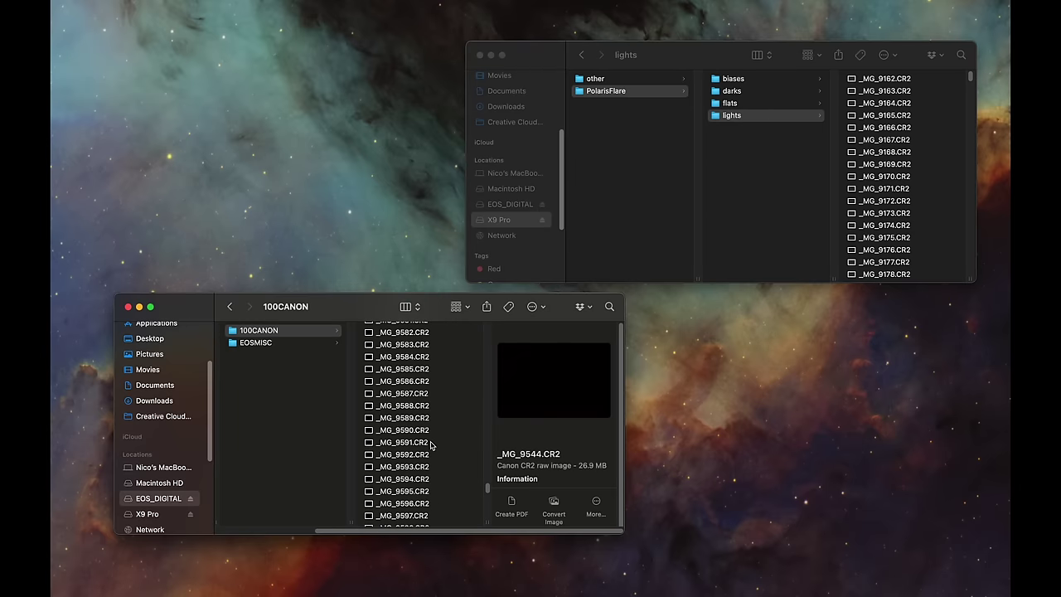
shift+click(407, 445)
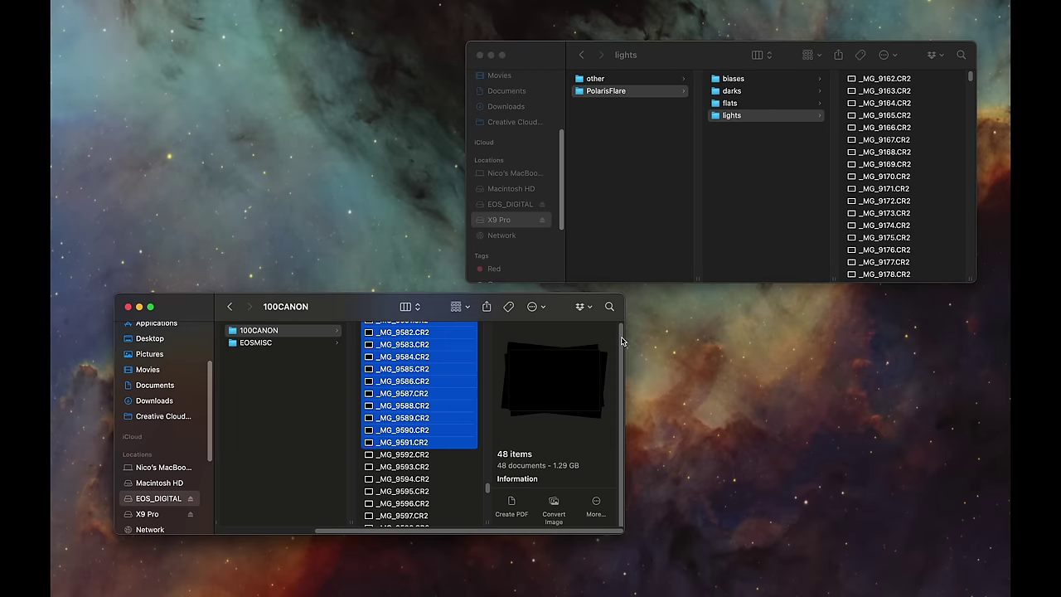
click(732, 103)
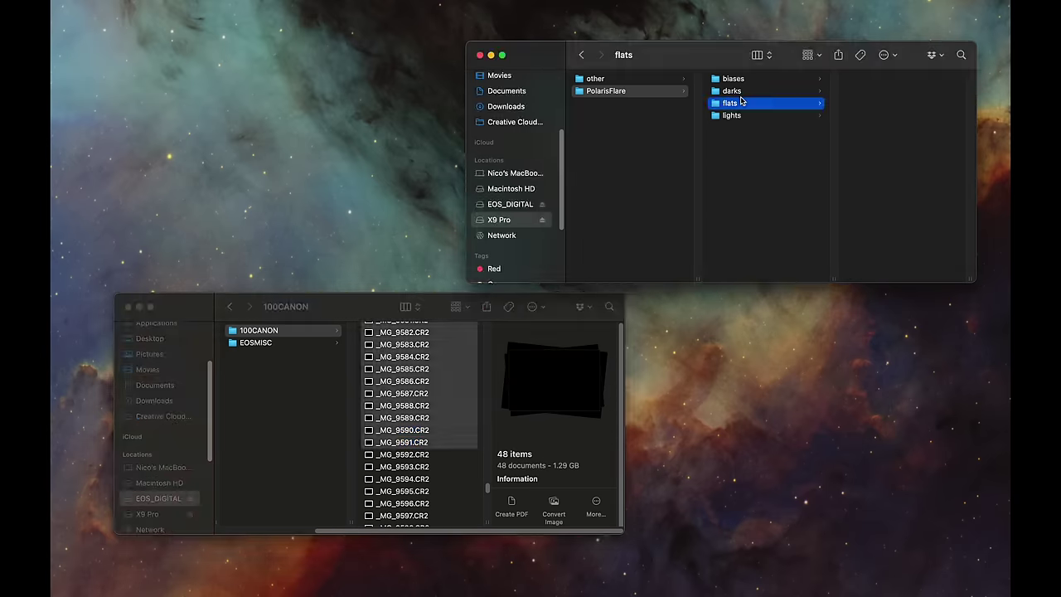
click(740, 91)
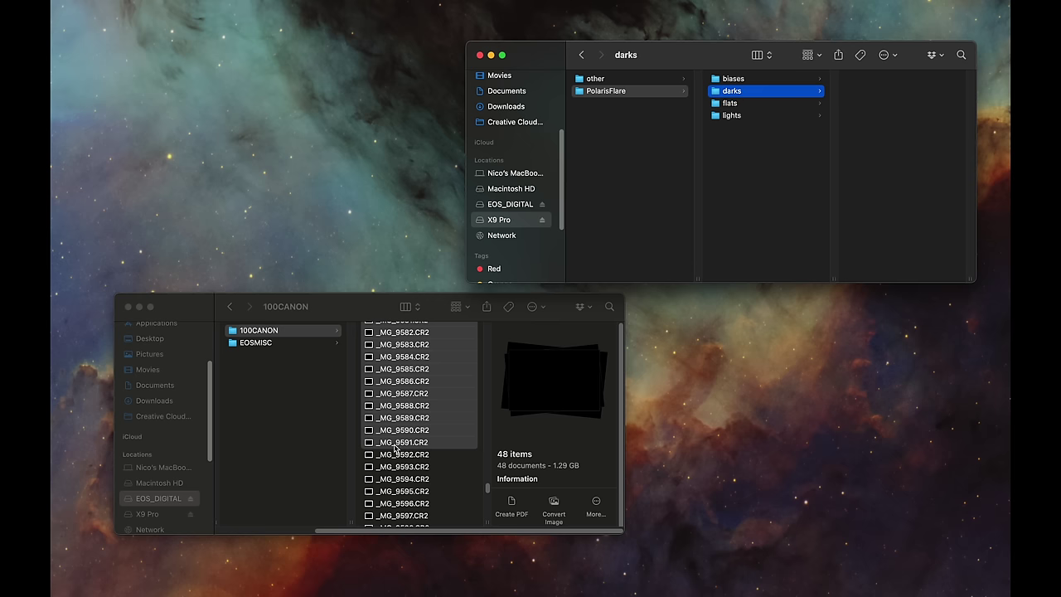
drag(394, 448, 888, 245)
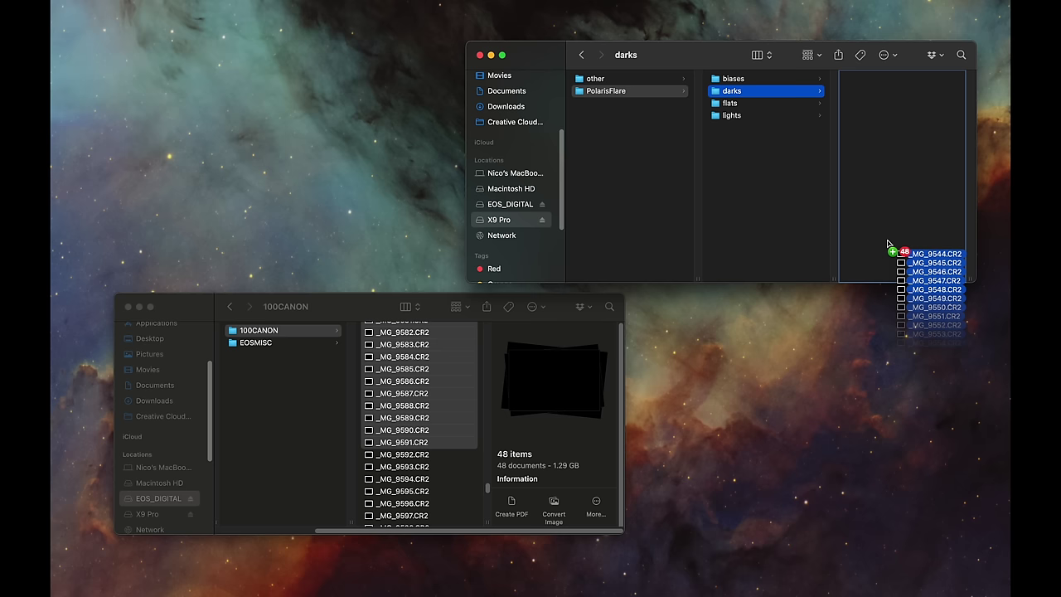
drag(888, 245, 888, 243)
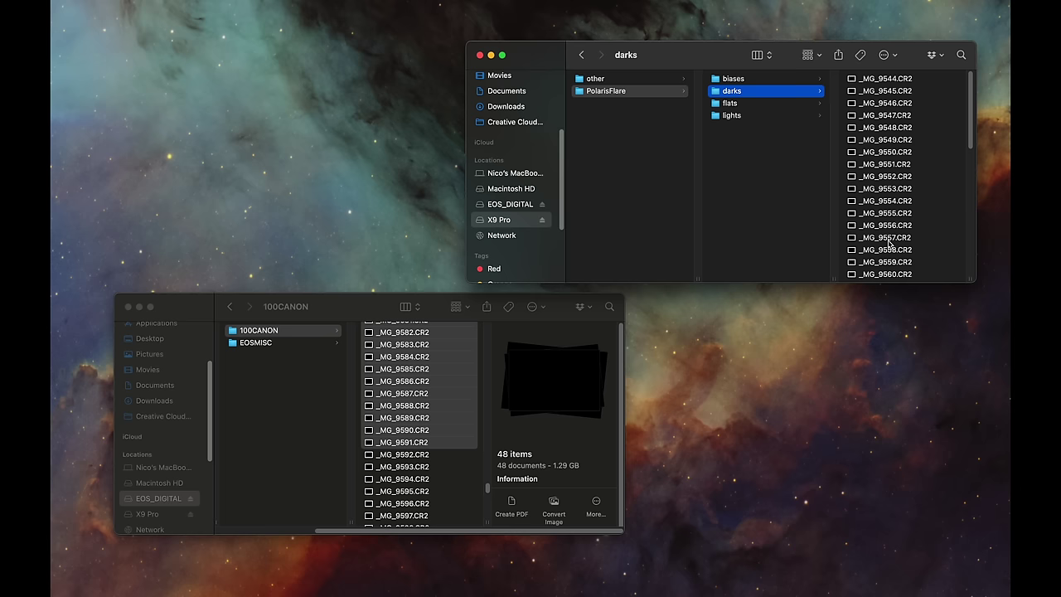
- Copy the bias frames _MG_9592.CR2 through _MG_9631.CR2 from 100CANON and paste them into the biases folder
click(420, 458)
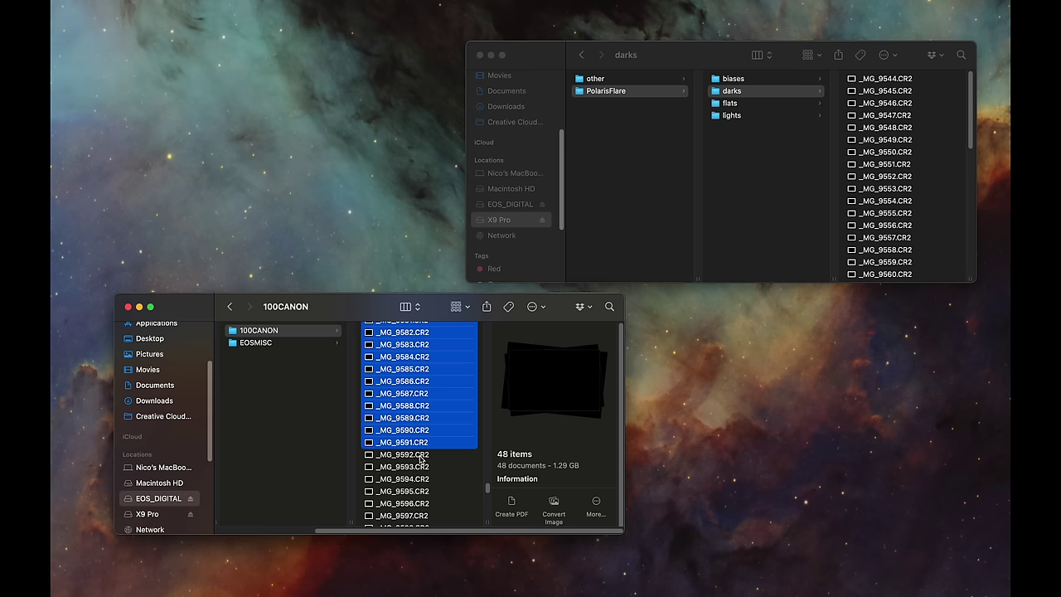
click(412, 456)
scroll(458, 474, down, 8)
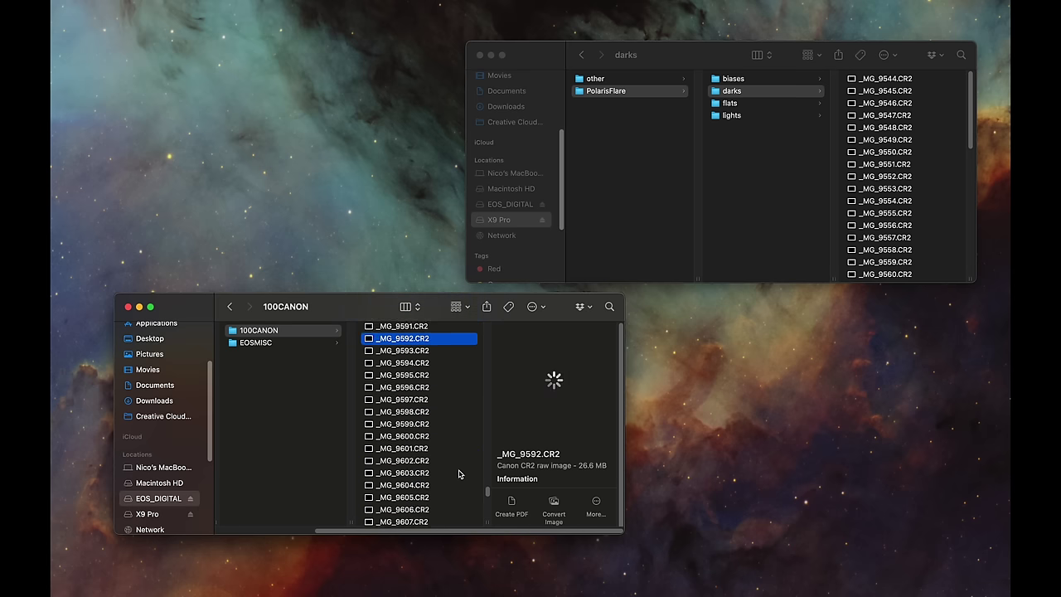
scroll(459, 474, down, 4)
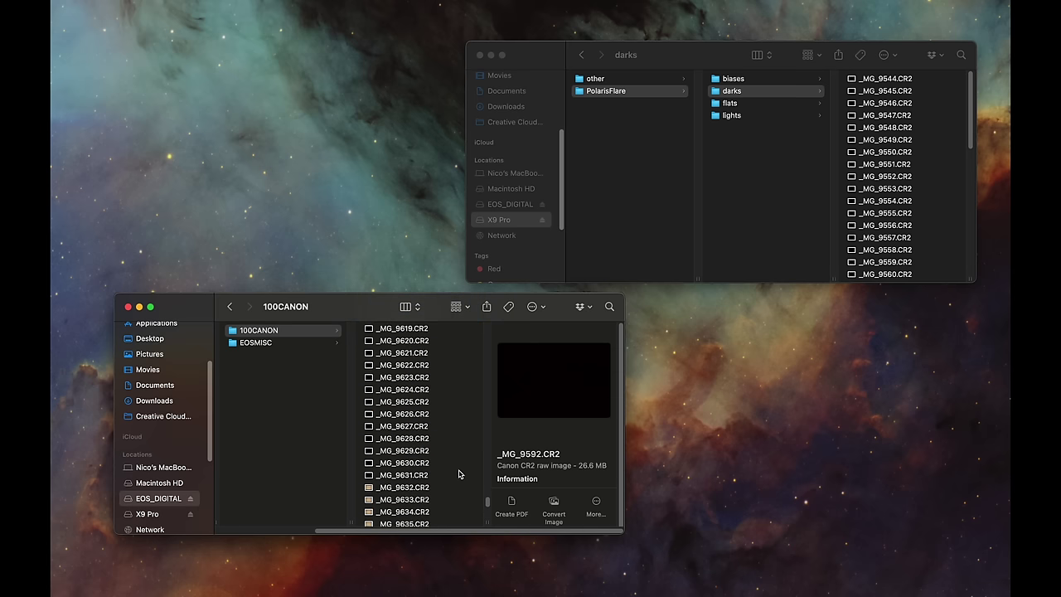
shift+click(399, 475)
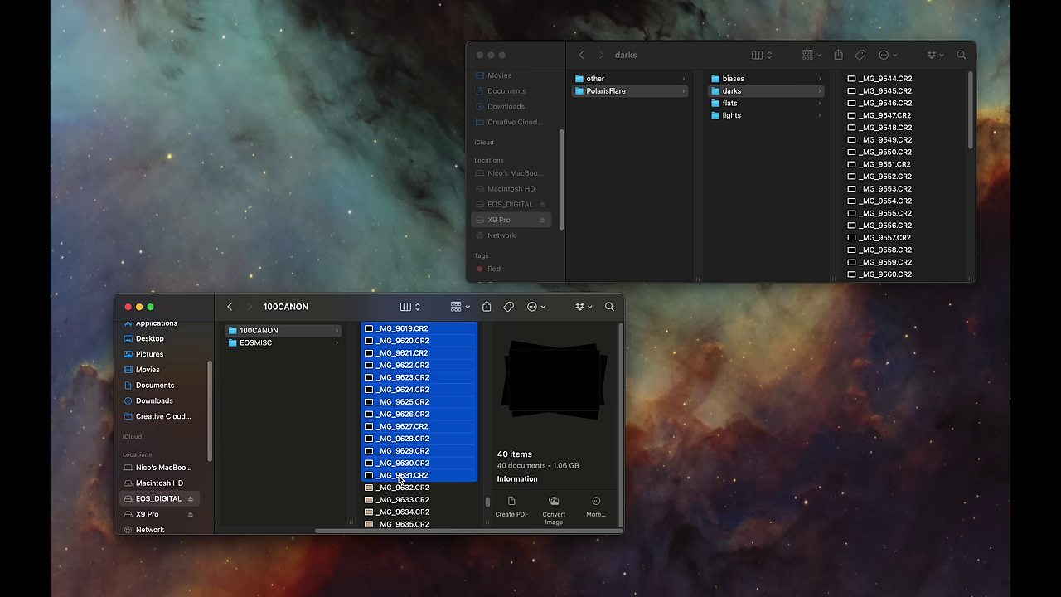
click(745, 80)
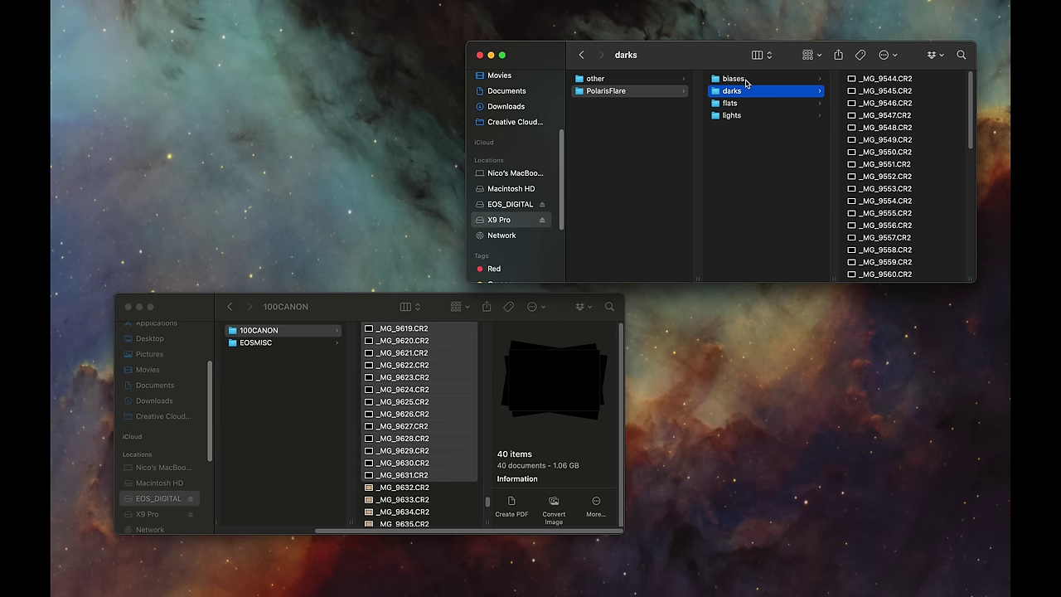
click(745, 80)
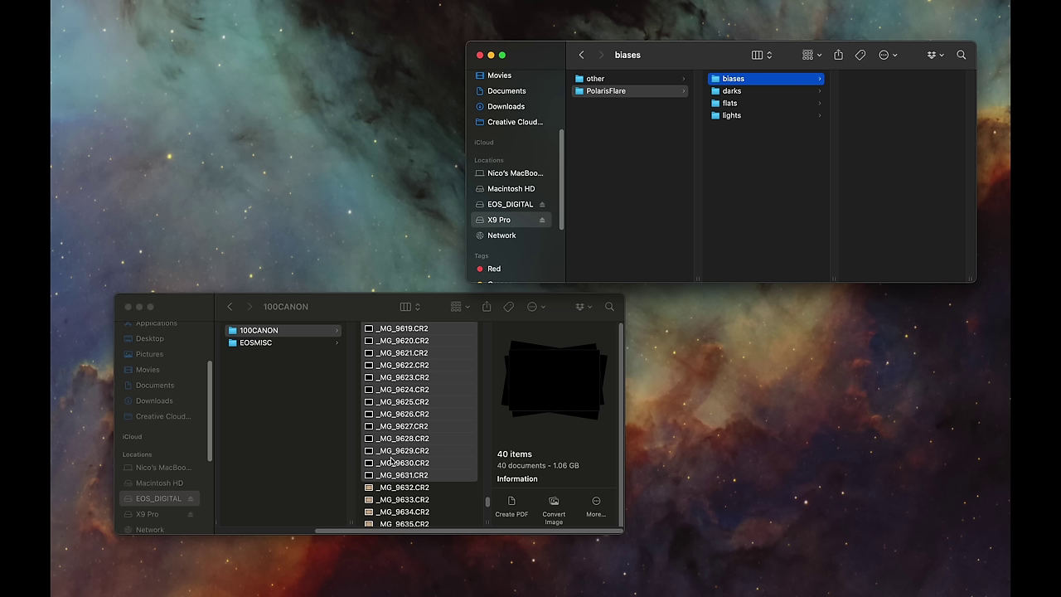
click(369, 305)
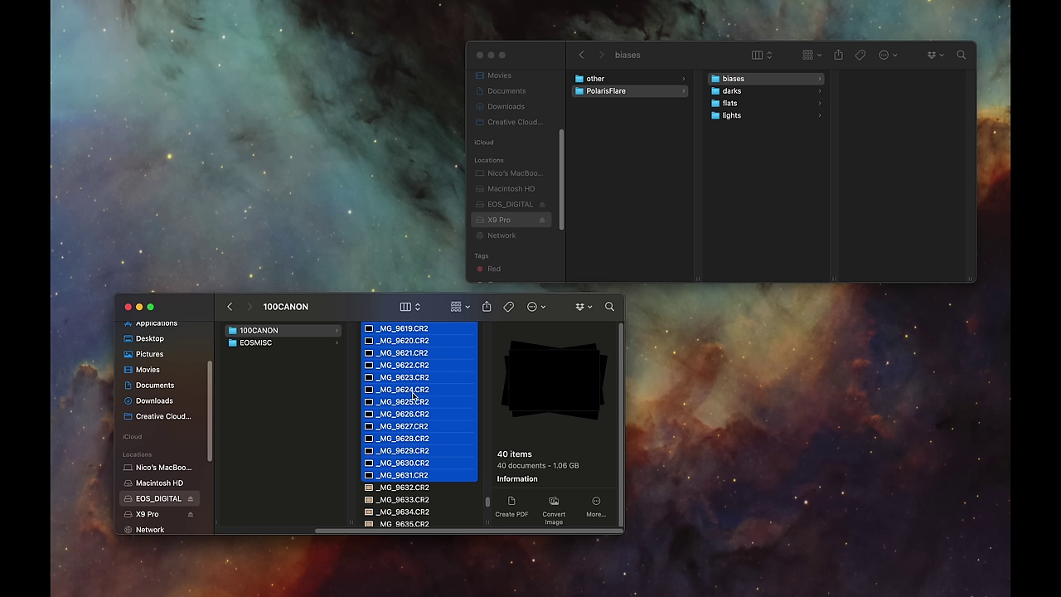
right_click(455, 413)
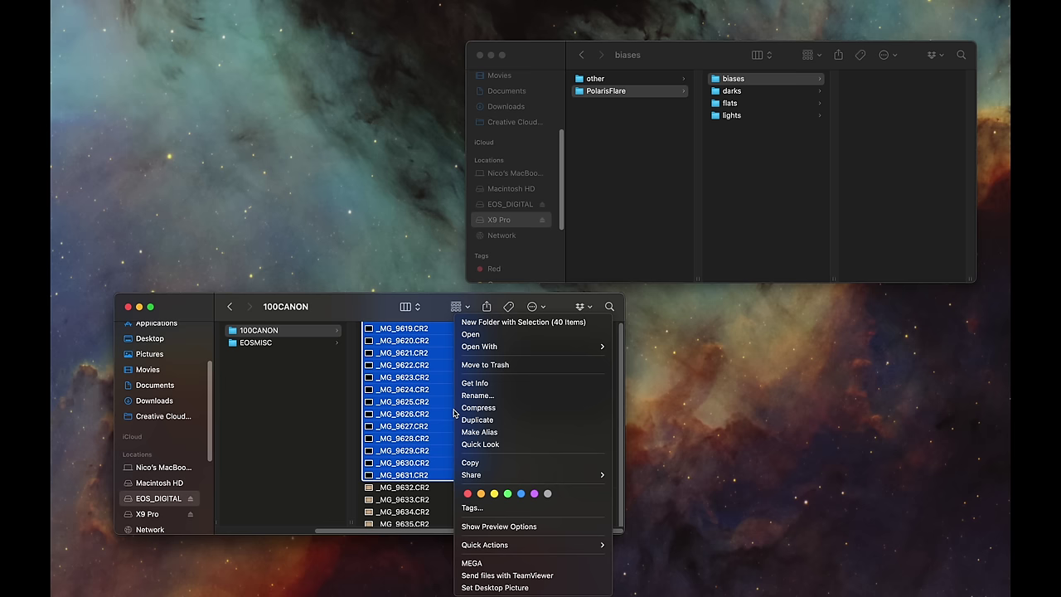
click(469, 463)
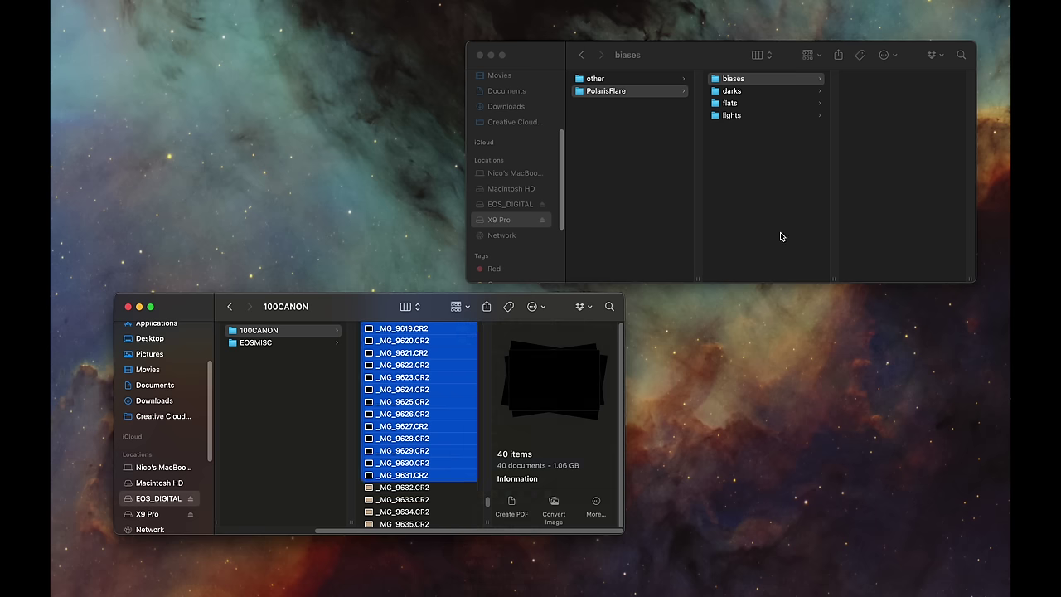
click(797, 79)
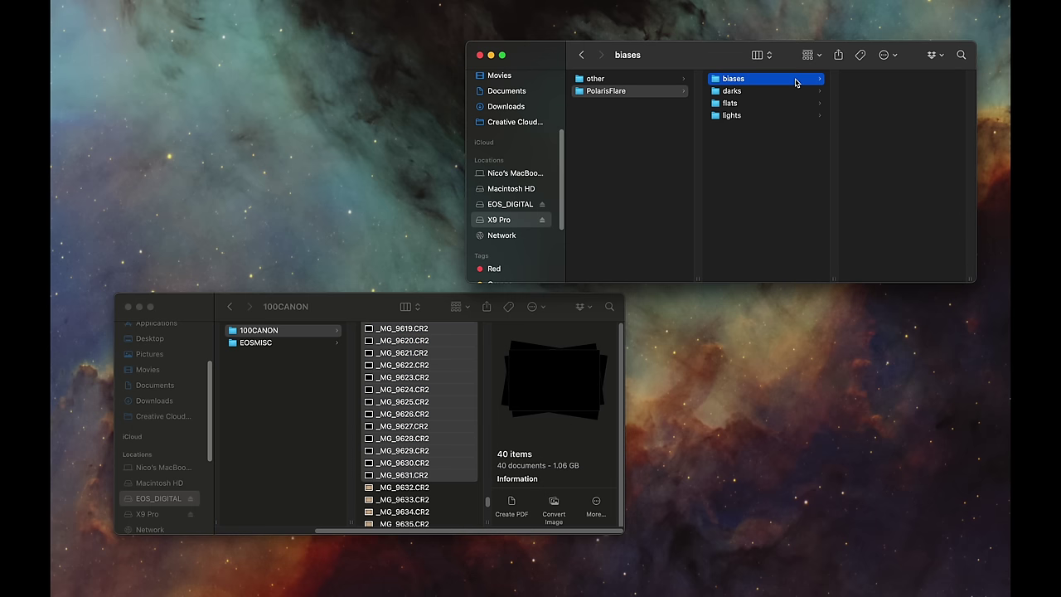
right_click(894, 130)
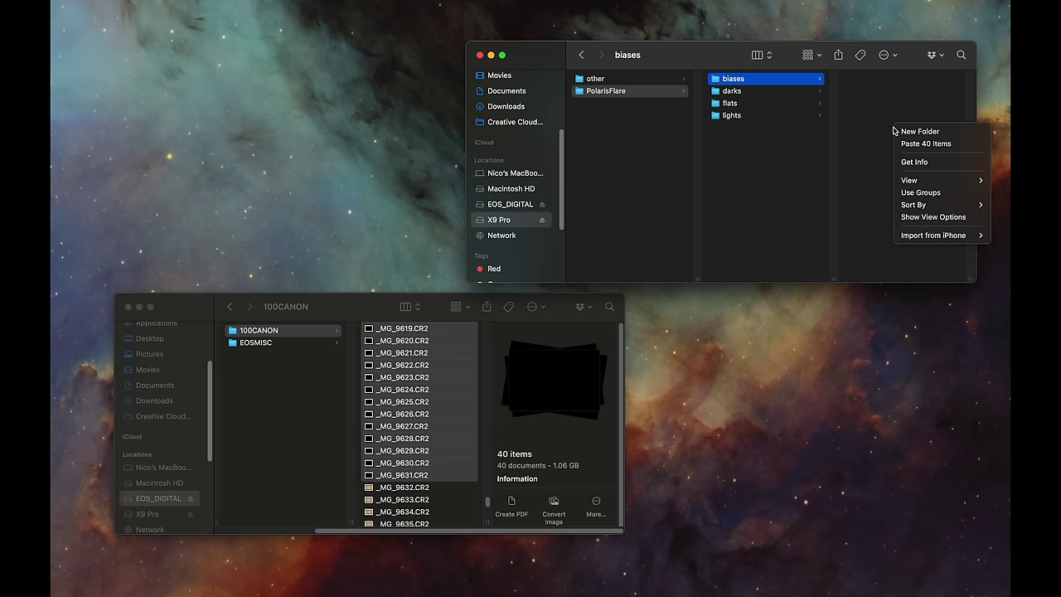
click(904, 144)
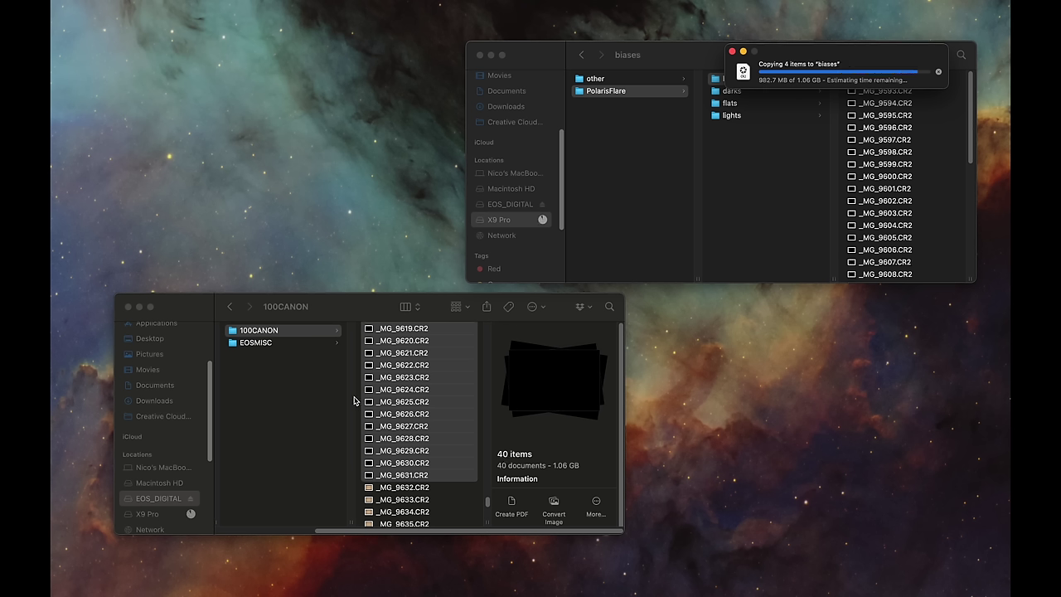
- Preview the first flat frame, _MG_9632.CR2, from the card's 100CANON folder at large size
scroll(390, 440, down, 5)
scroll(388, 439, up, 1)
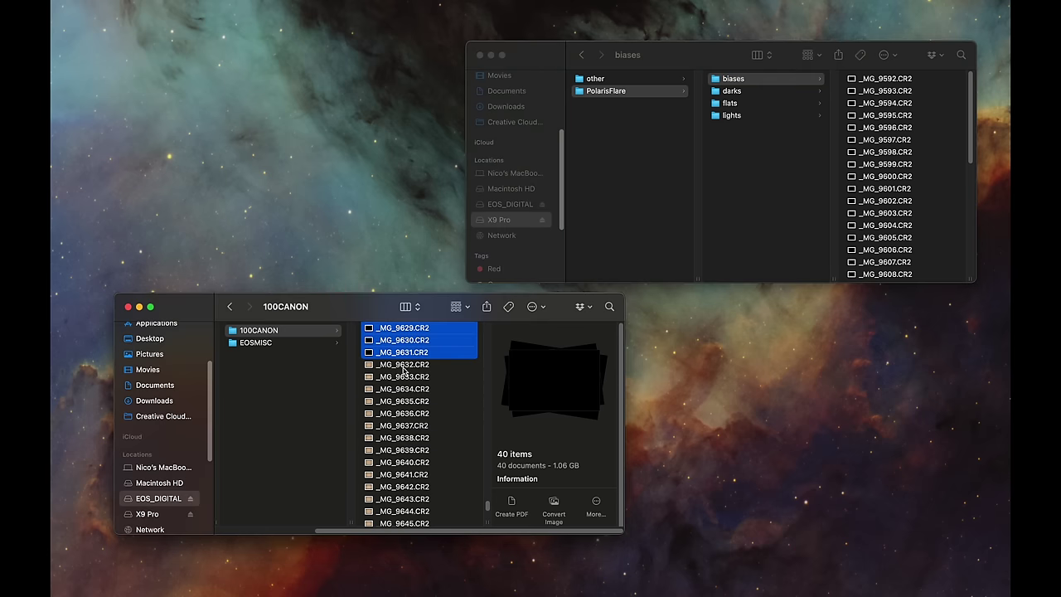
click(404, 364)
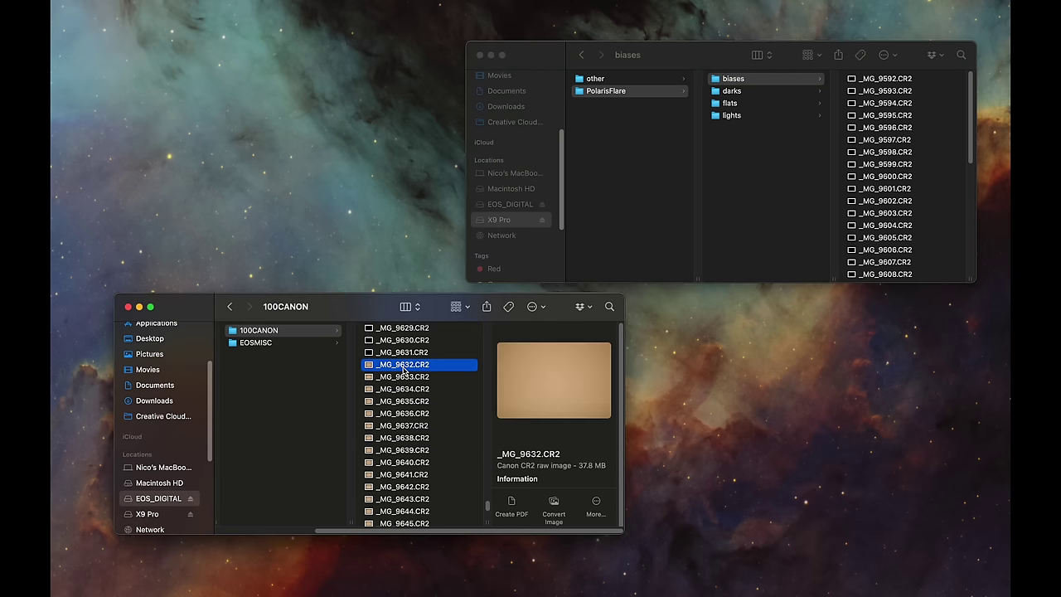
key(space)
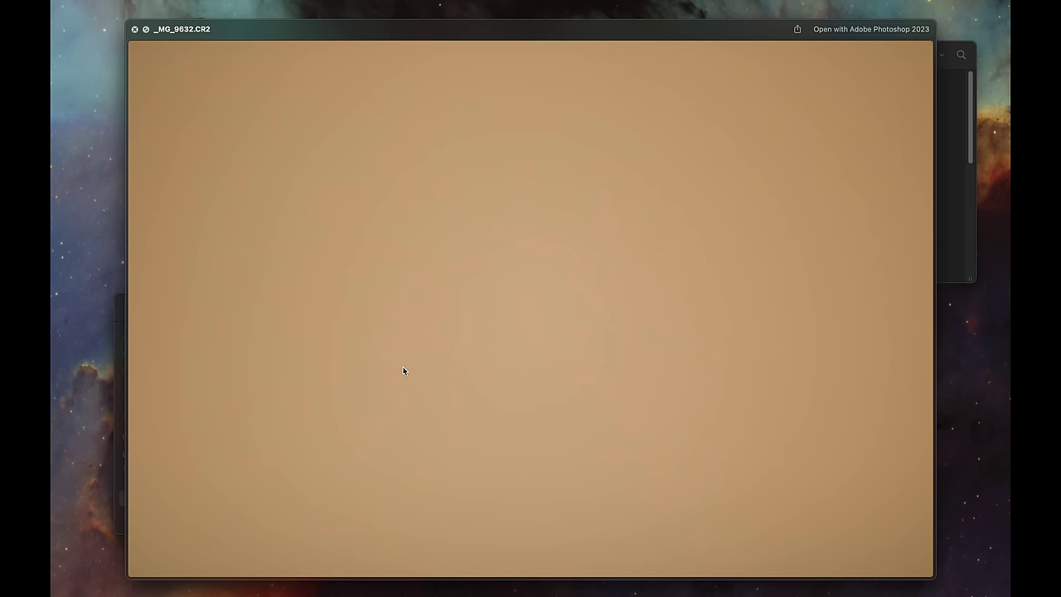
key(space)
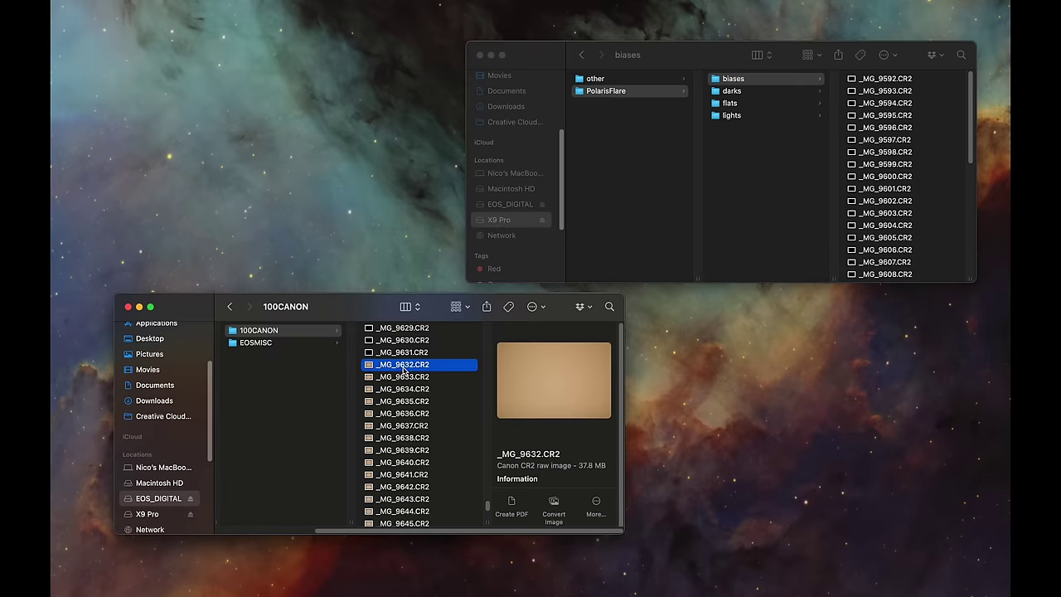
click(403, 375)
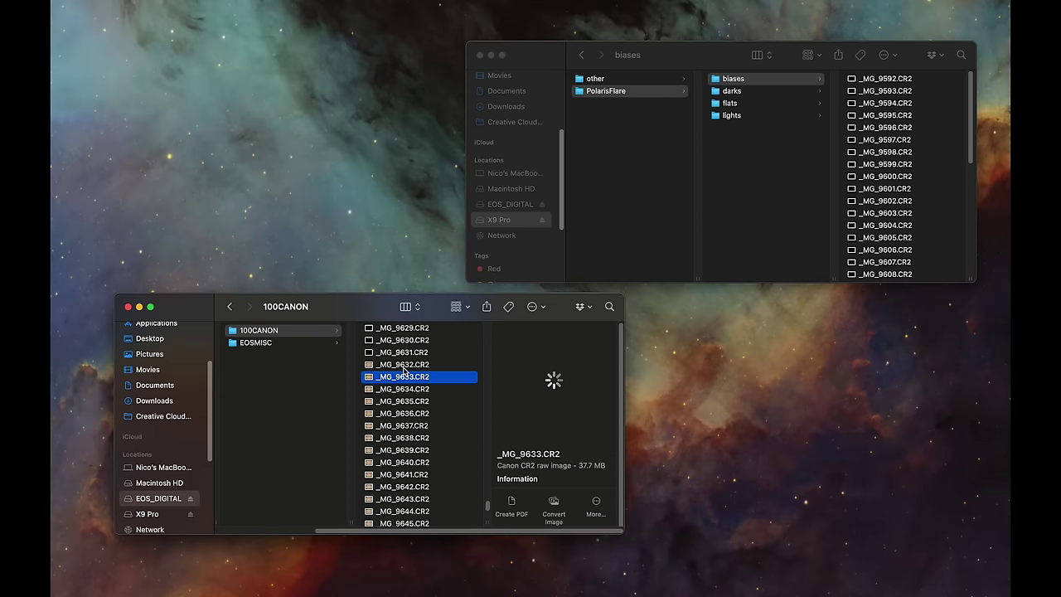
- Copy the flat frames _MG_9632.CR2 through _MG_9648.CR2 from 100CANON into the flats folder of PolarisFlare
click(403, 368)
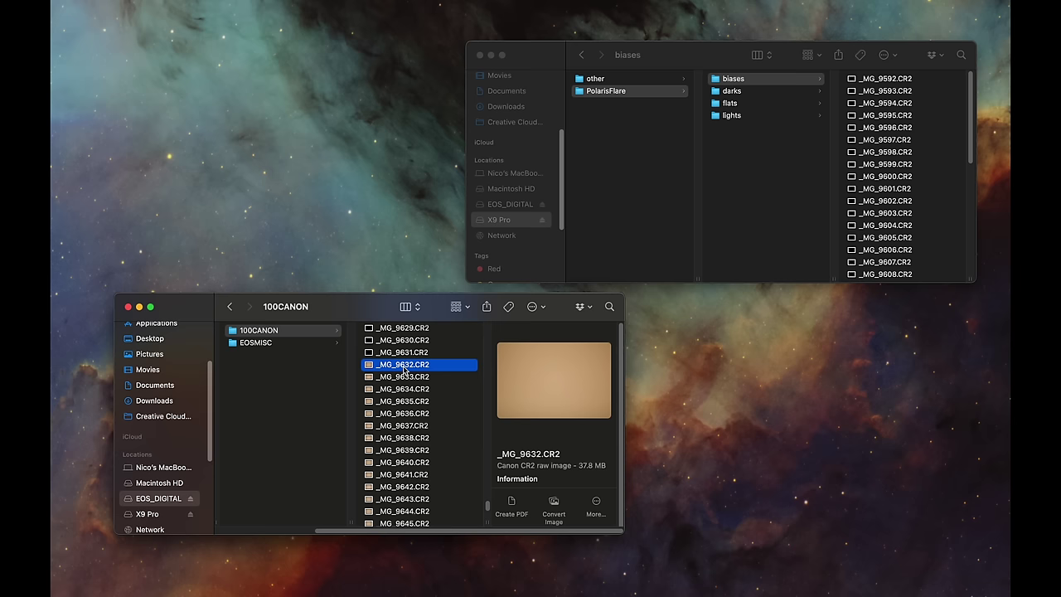
scroll(406, 390, down, 5)
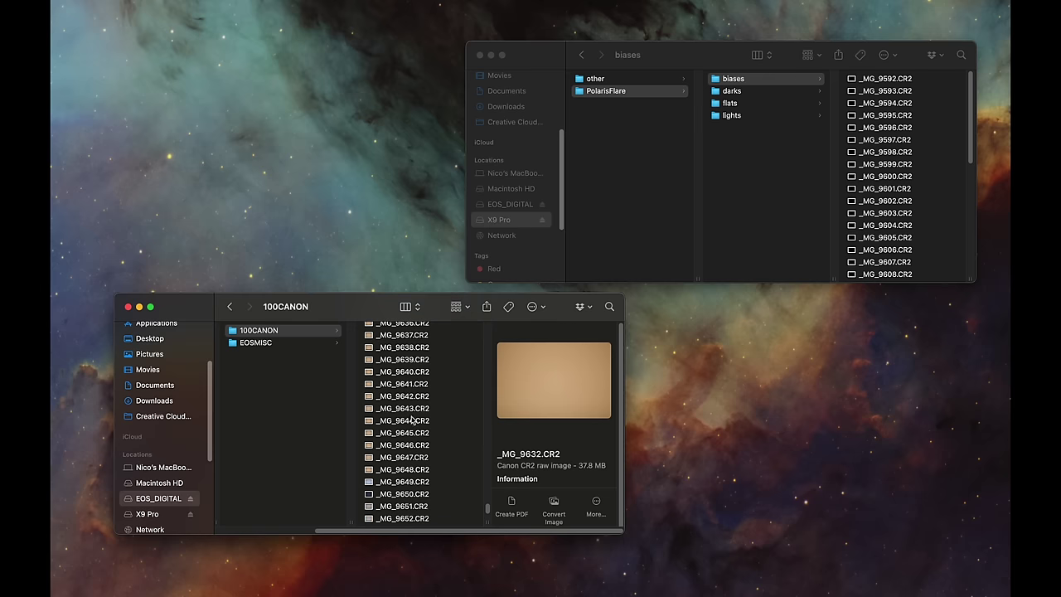
shift+click(407, 470)
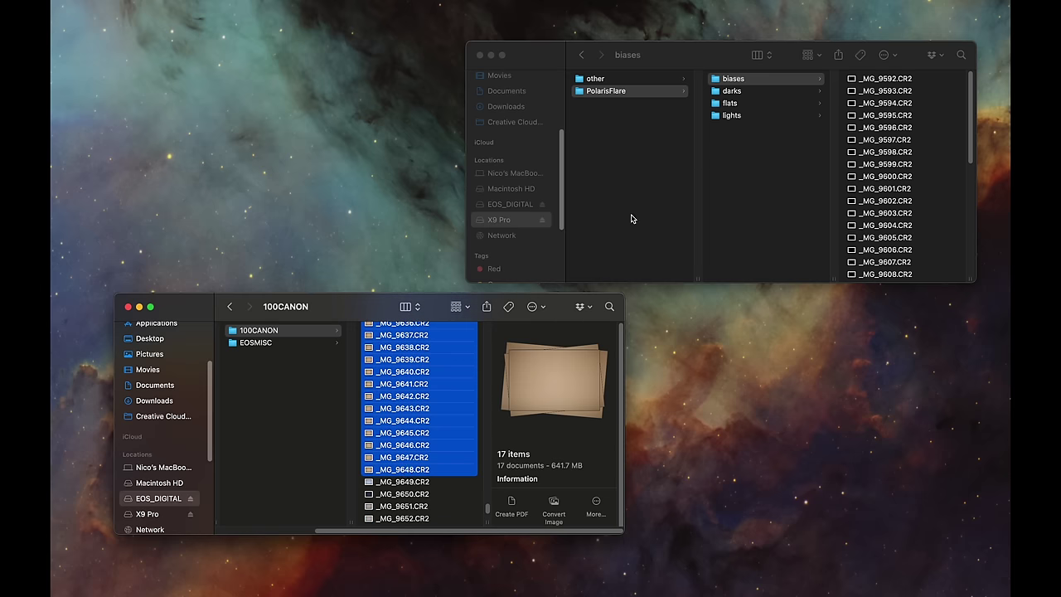
click(731, 108)
click(731, 108)
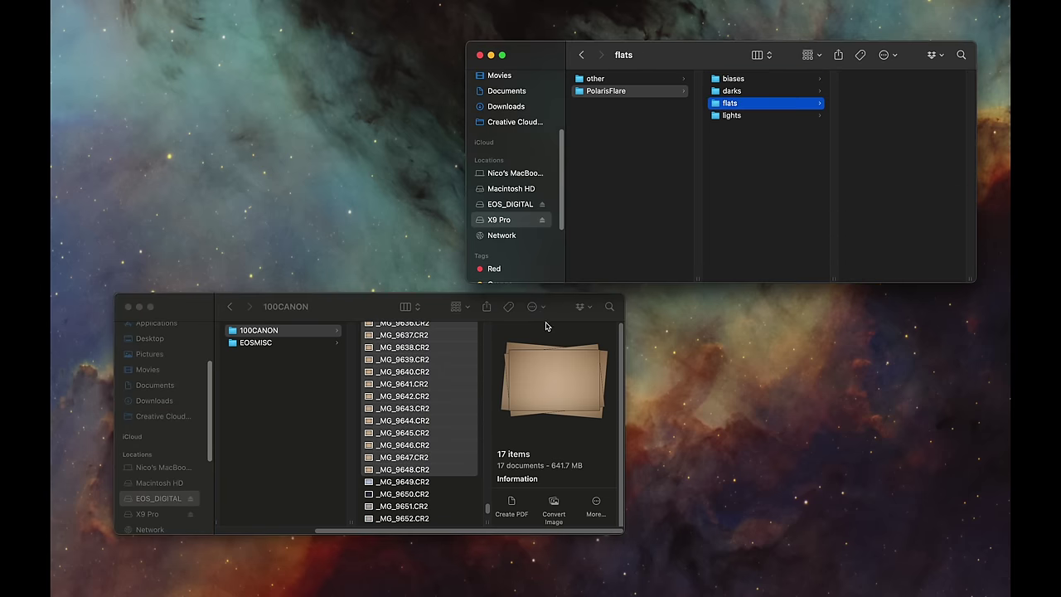
drag(370, 472, 869, 220)
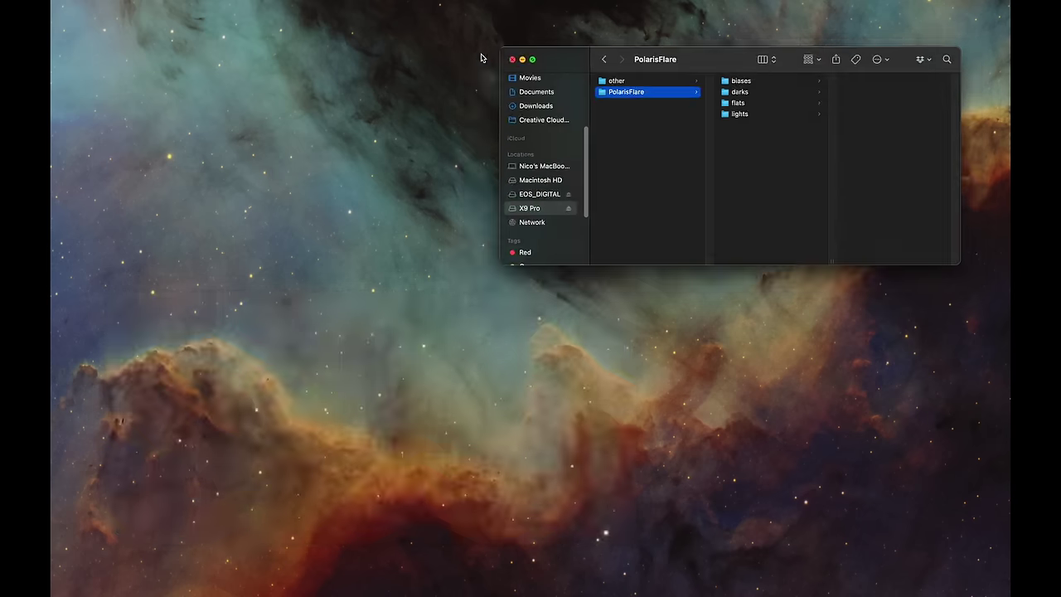
- Close the PolarisFlare Finder window and eject the EOS_DIGITAL card from the desktop
click(507, 57)
click(821, 187)
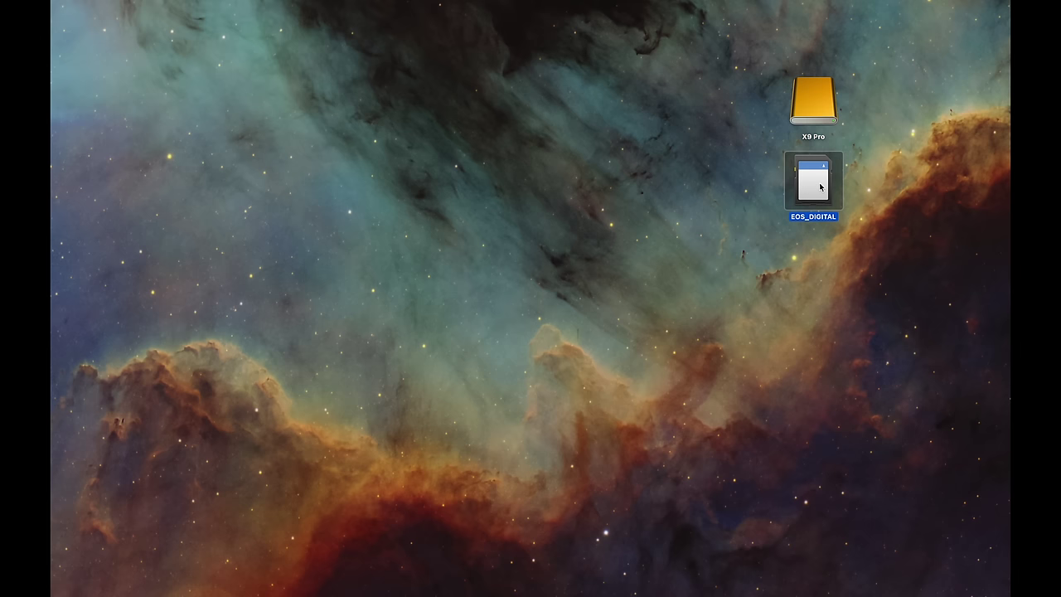
right_click(820, 187)
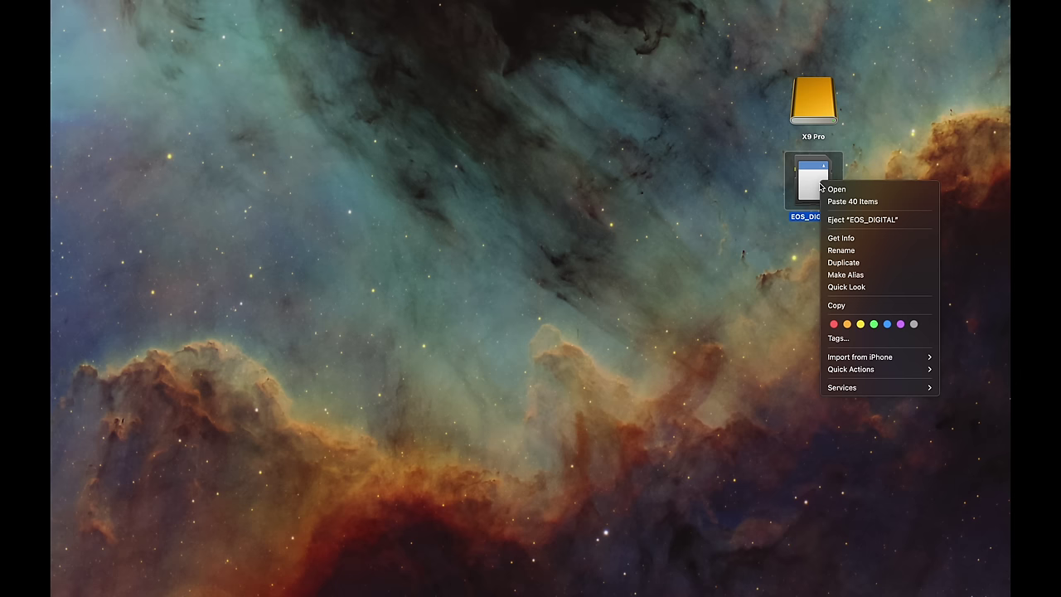
click(833, 221)
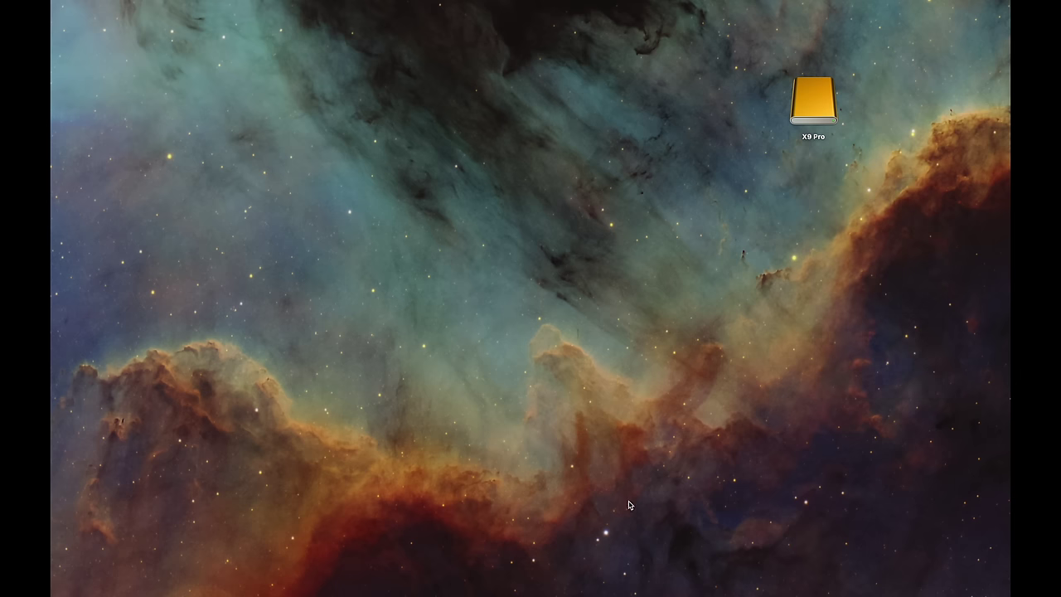
- Switch to Firefox and look over the Siril home page at siril.org
click(506, 580)
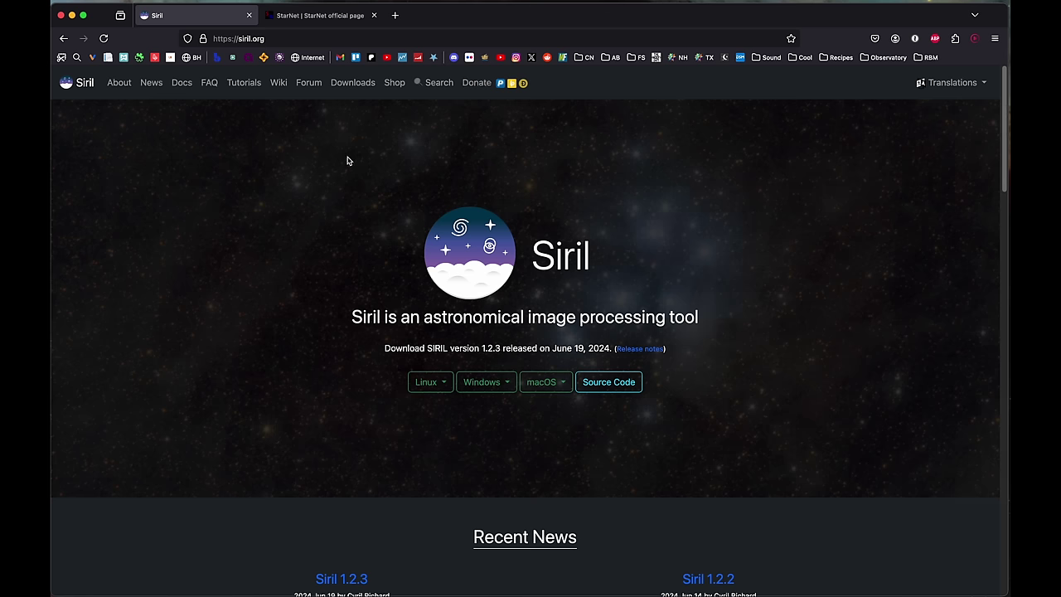
scroll(348, 160, down, 4)
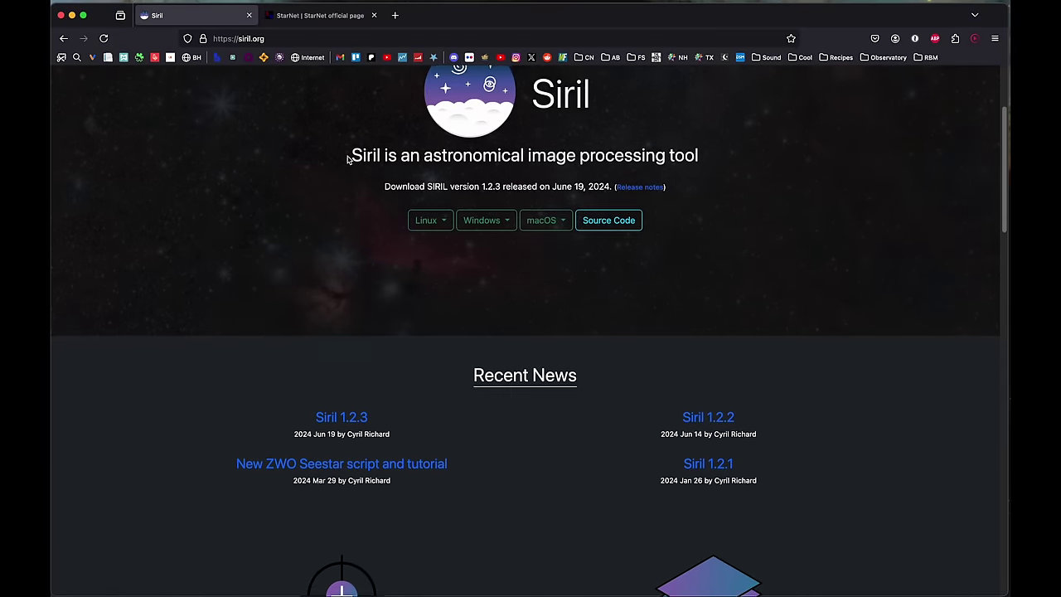
scroll(348, 160, up, 4)
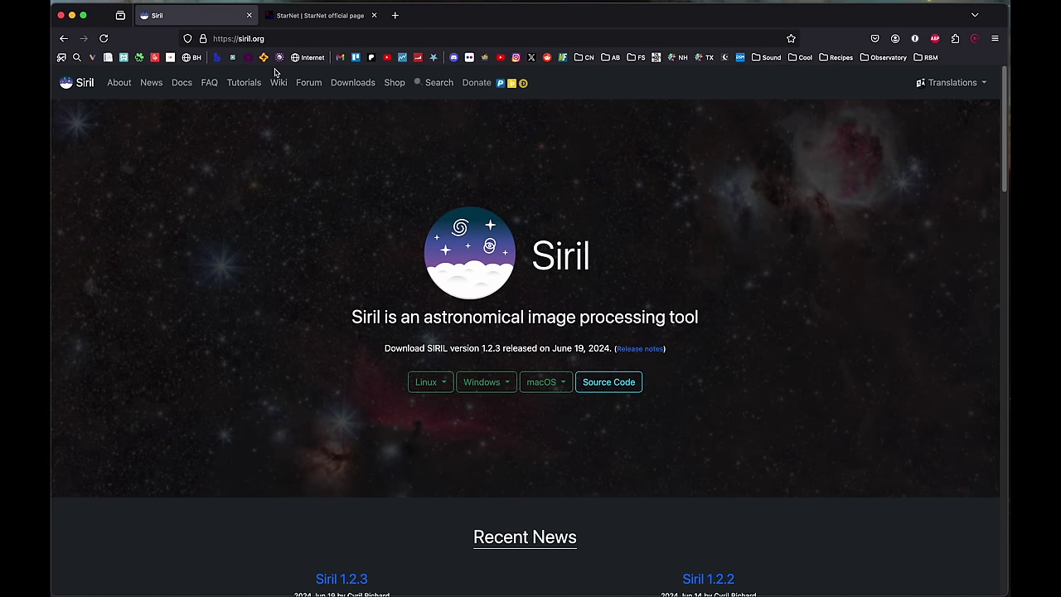
- Examine the StarNet website's Support page and the installers listed per operating system on its Download page
click(316, 15)
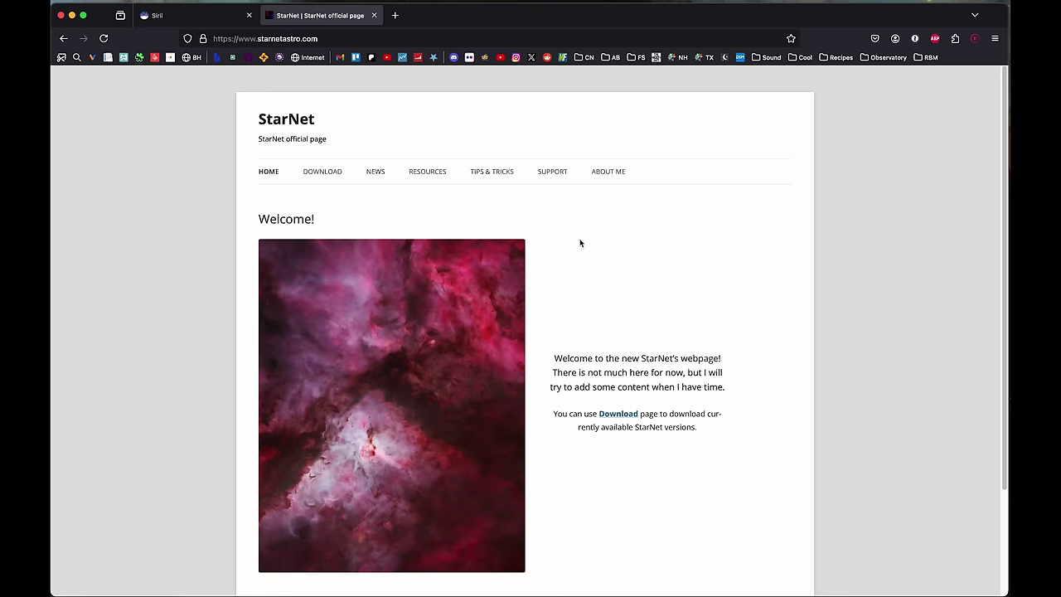
click(558, 177)
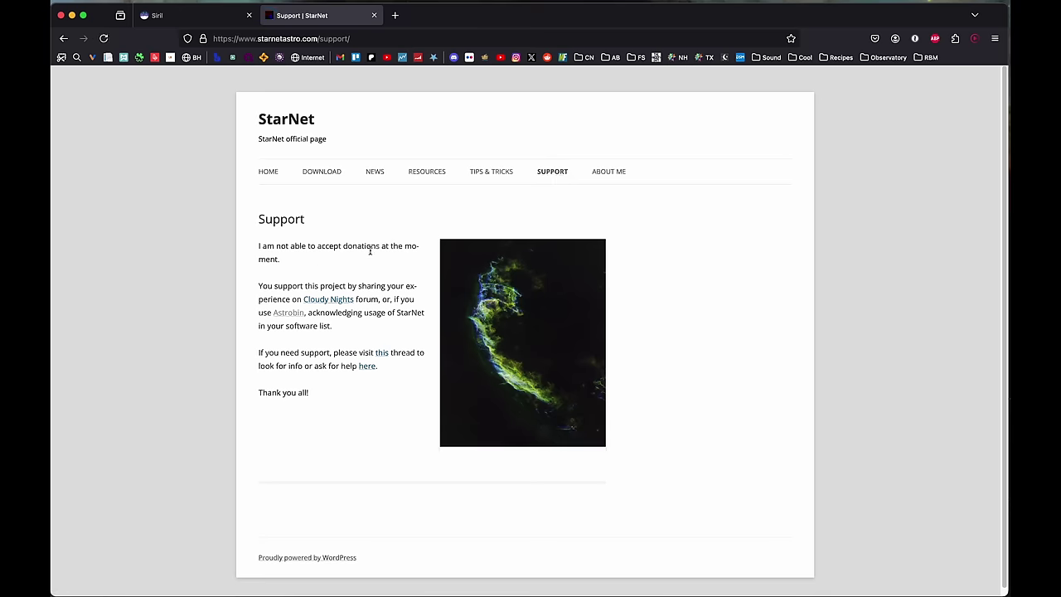
click(321, 172)
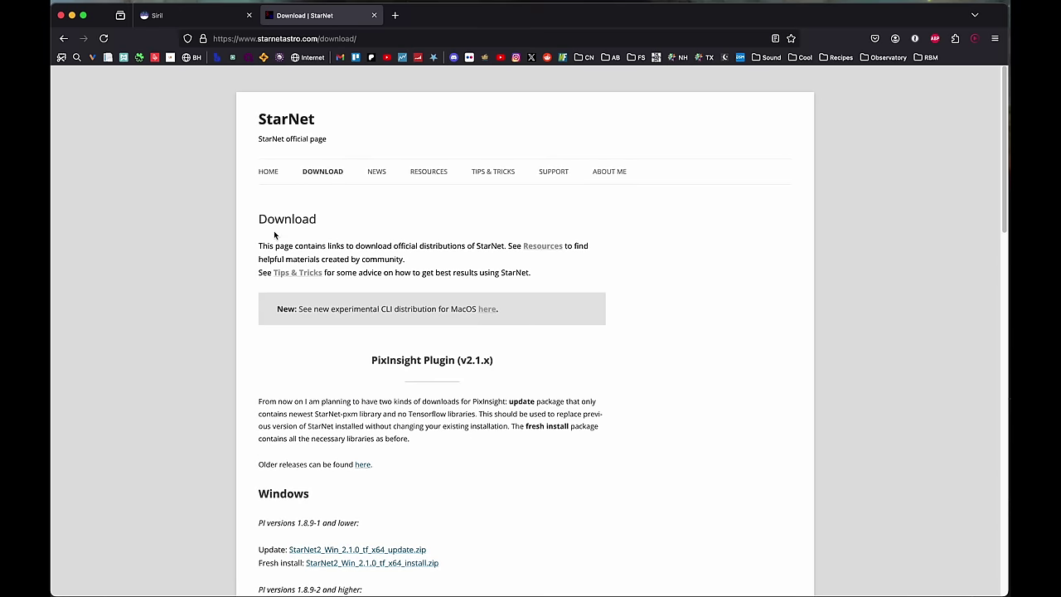
scroll(274, 237, down, 10)
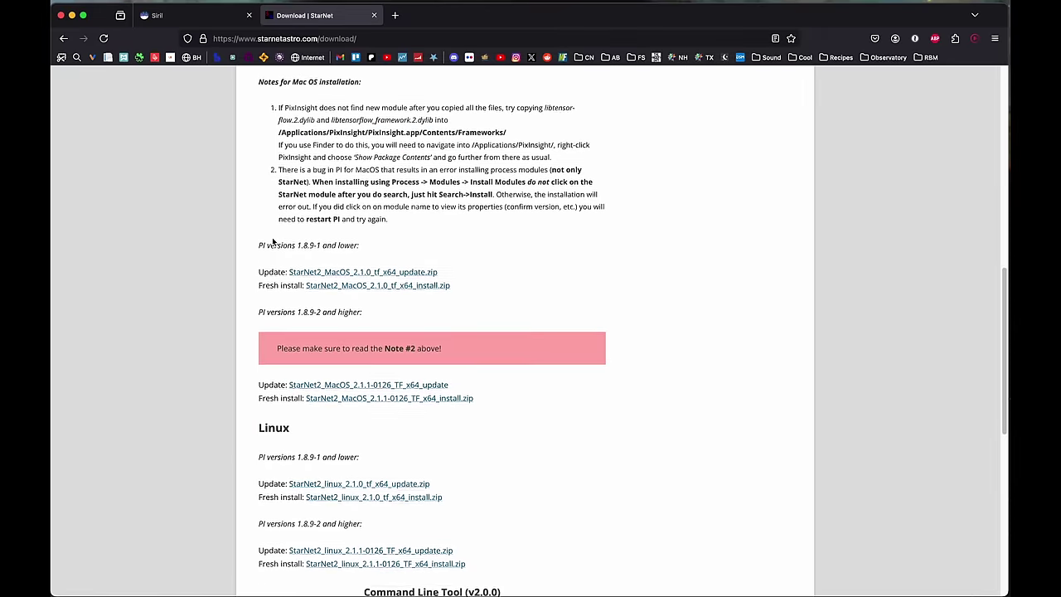
scroll(272, 237, up, 10)
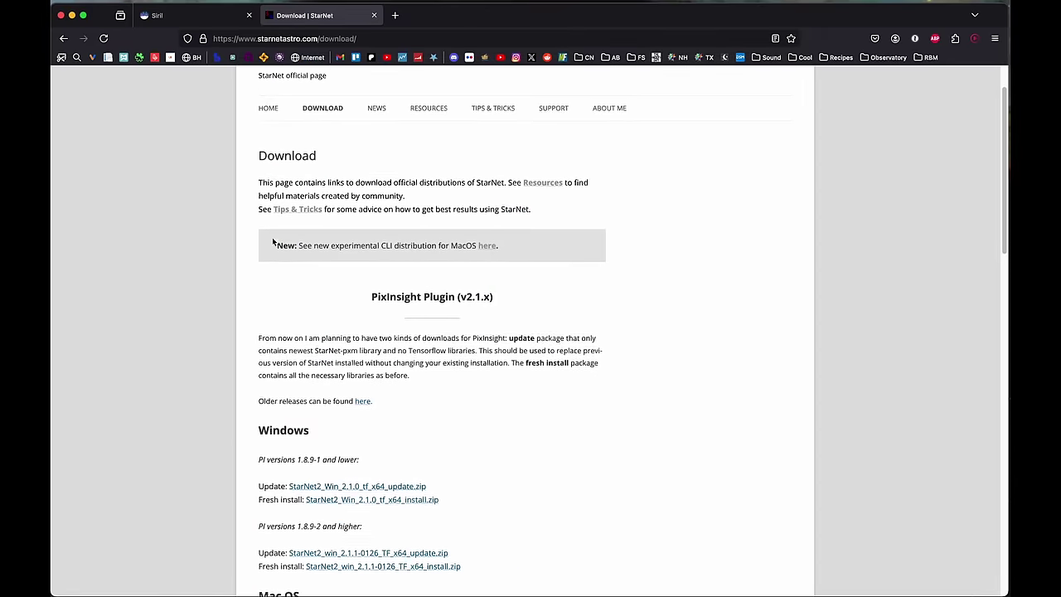
scroll(272, 237, down, 15)
scroll(272, 238, up, 8)
scroll(272, 237, down, 8)
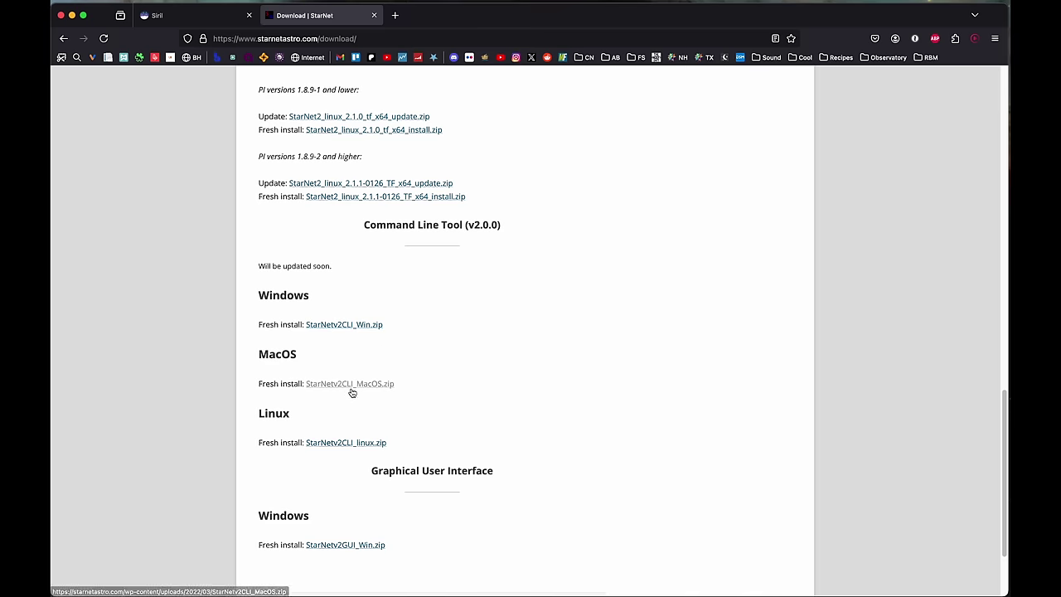
scroll(351, 392, up, 15)
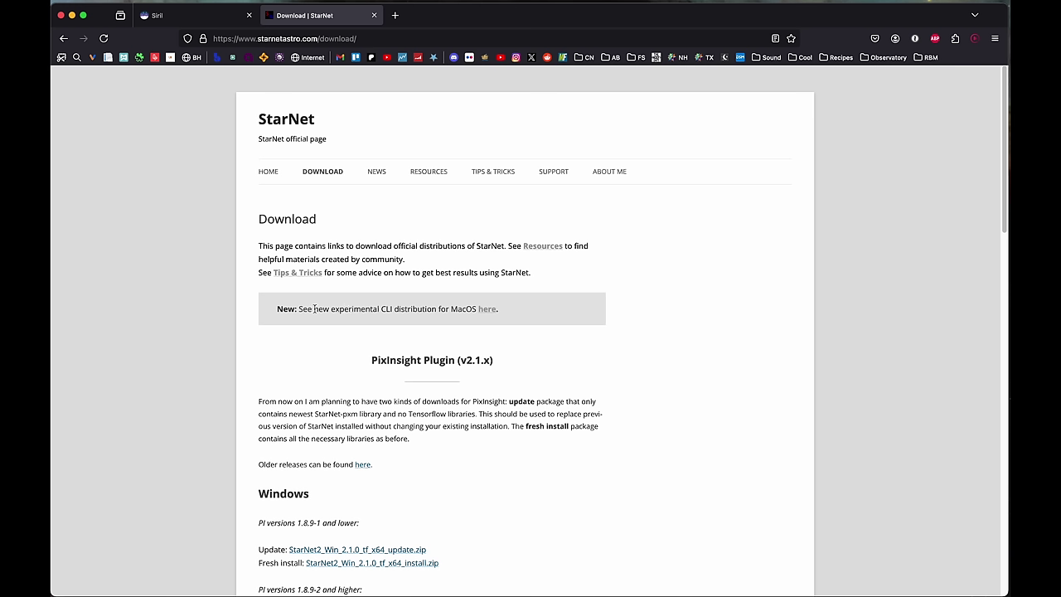
- Open the page for StarNet's experimental CLI distribution for MacOS from the notice on the Download page
drag(273, 309, 477, 307)
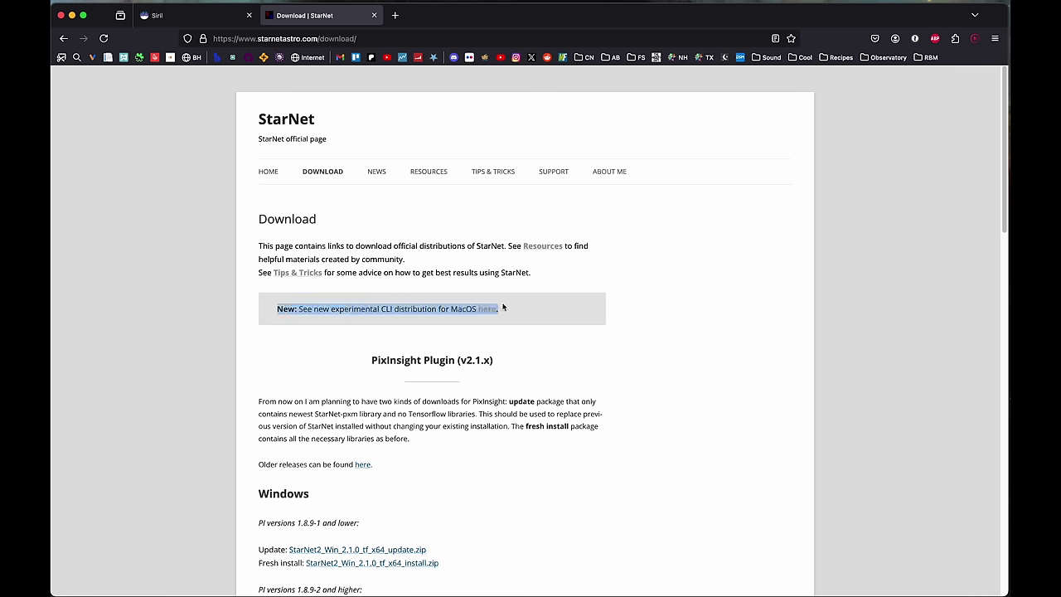
click(499, 300)
click(488, 309)
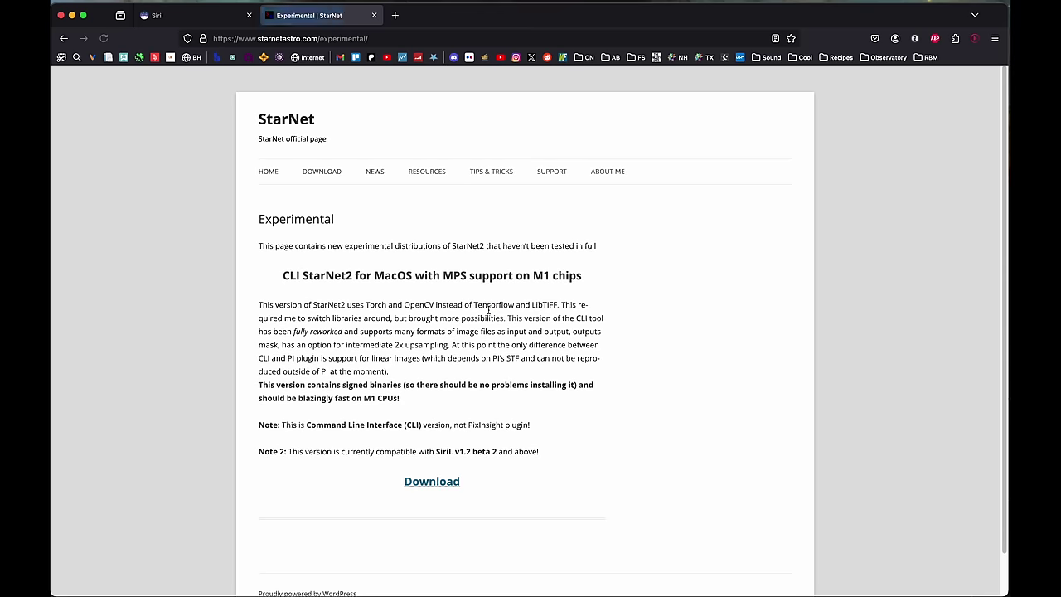
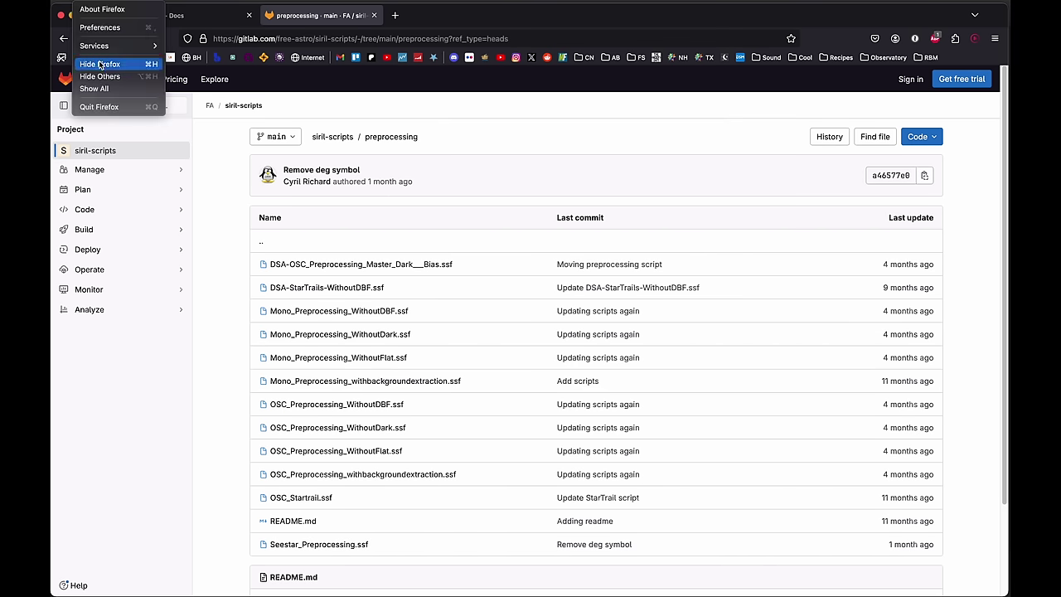
- Hide Firefox to switch to Siril and run the OSC_Preprocessing script on the PolarisFlare folder
click(100, 65)
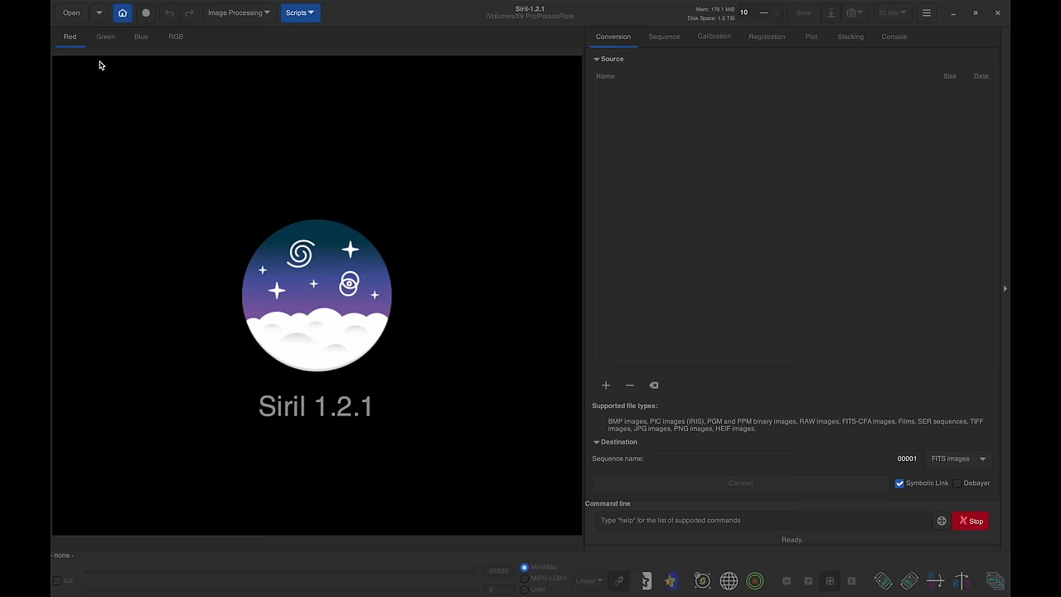
click(300, 14)
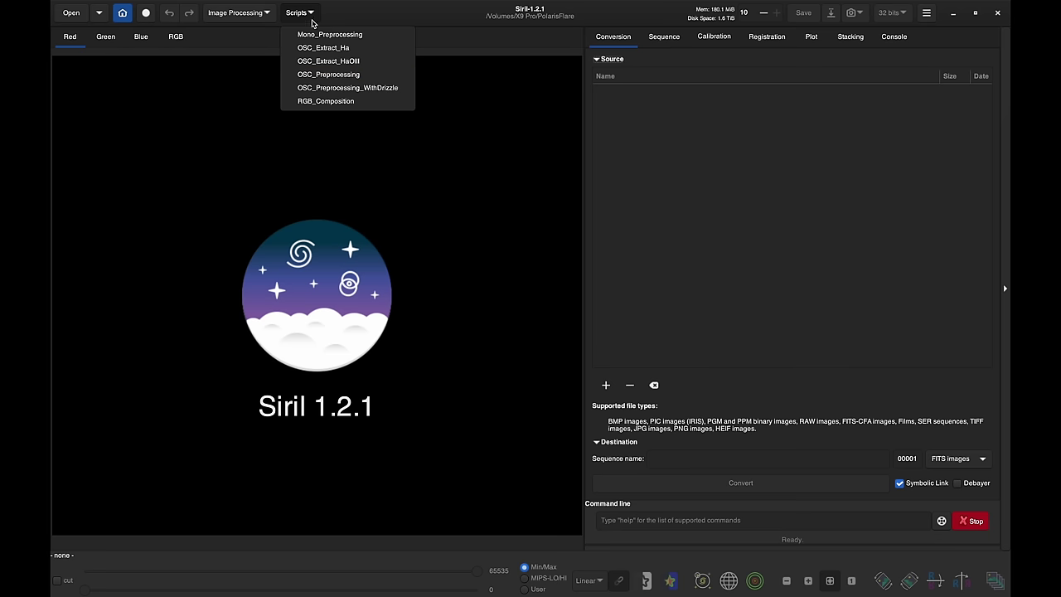
click(328, 75)
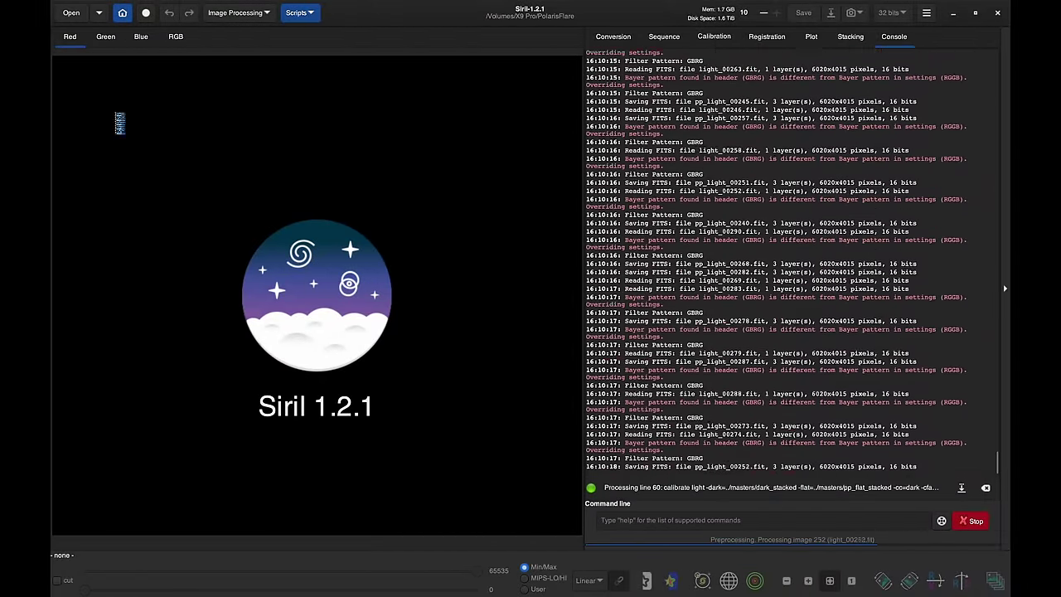
- Check the Mac's chip and memory in the system overview, and close the overview window
click(66, 7)
click(69, 11)
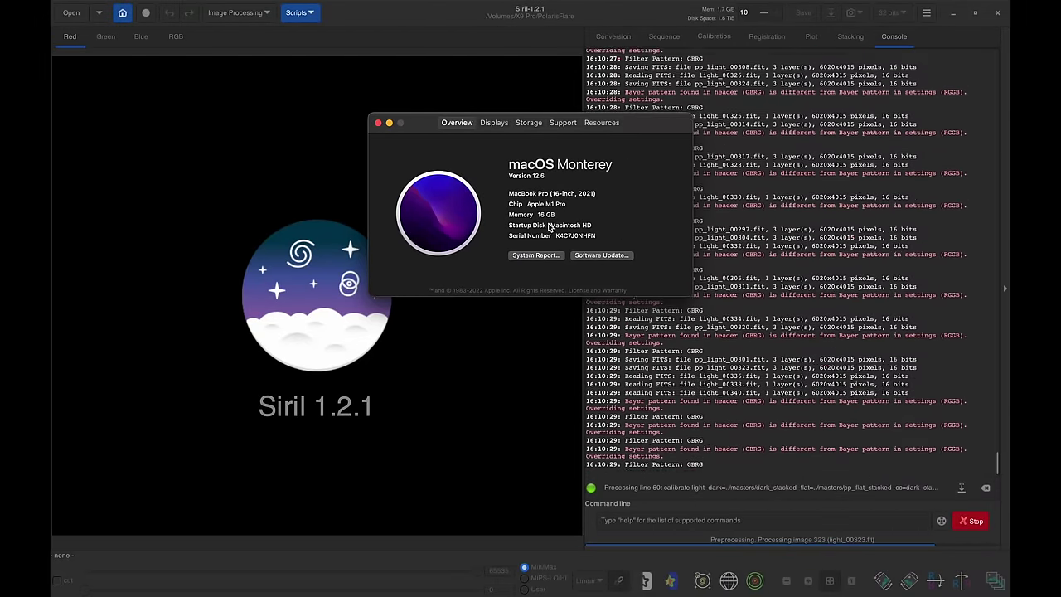
click(378, 122)
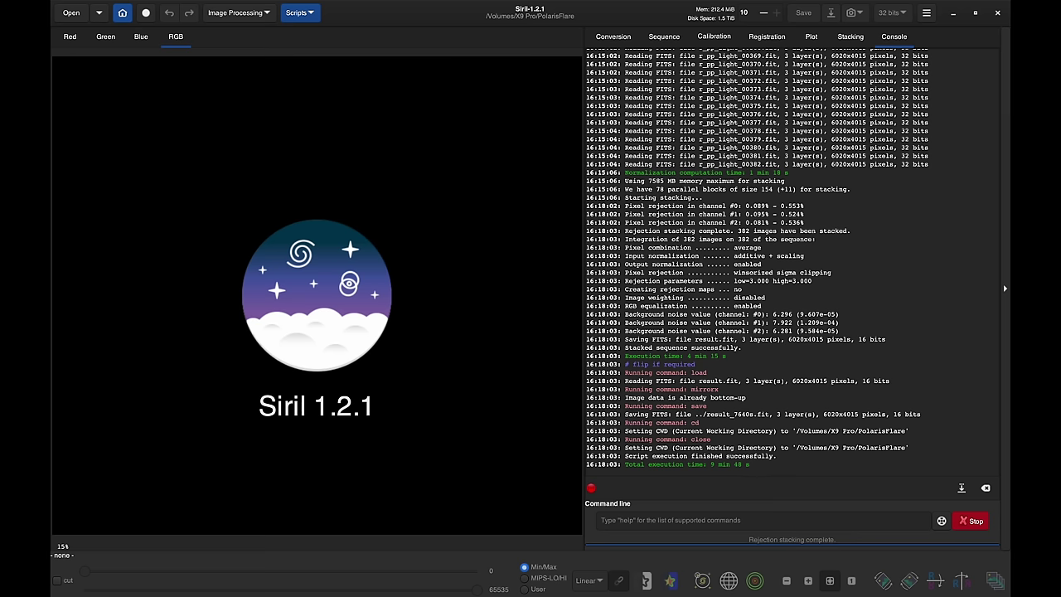
- Open the stacked image result_7640s.fit from the PolarisFlare folder in Siril
click(71, 15)
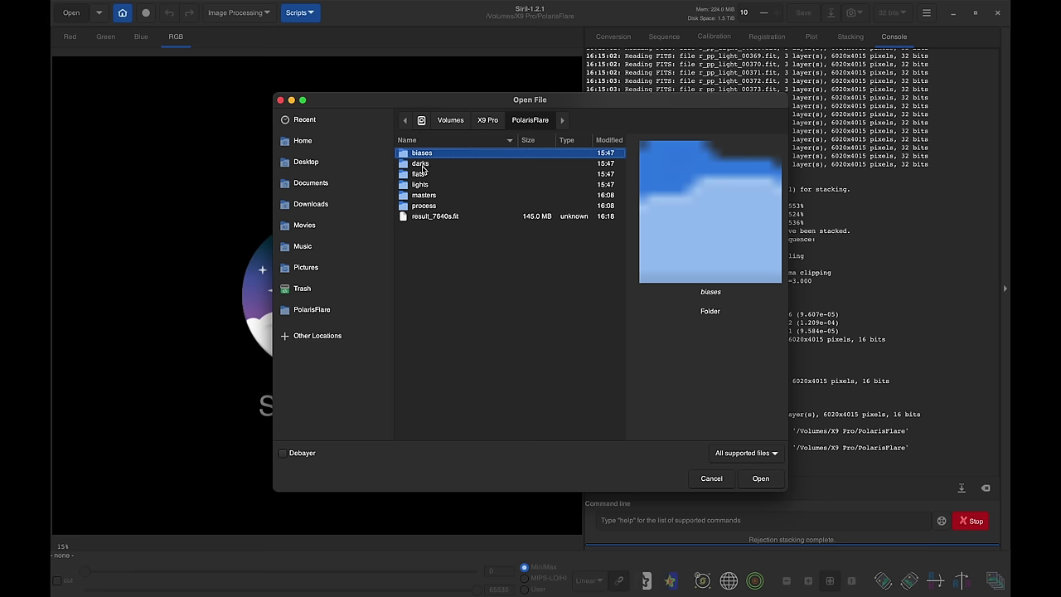
click(428, 218)
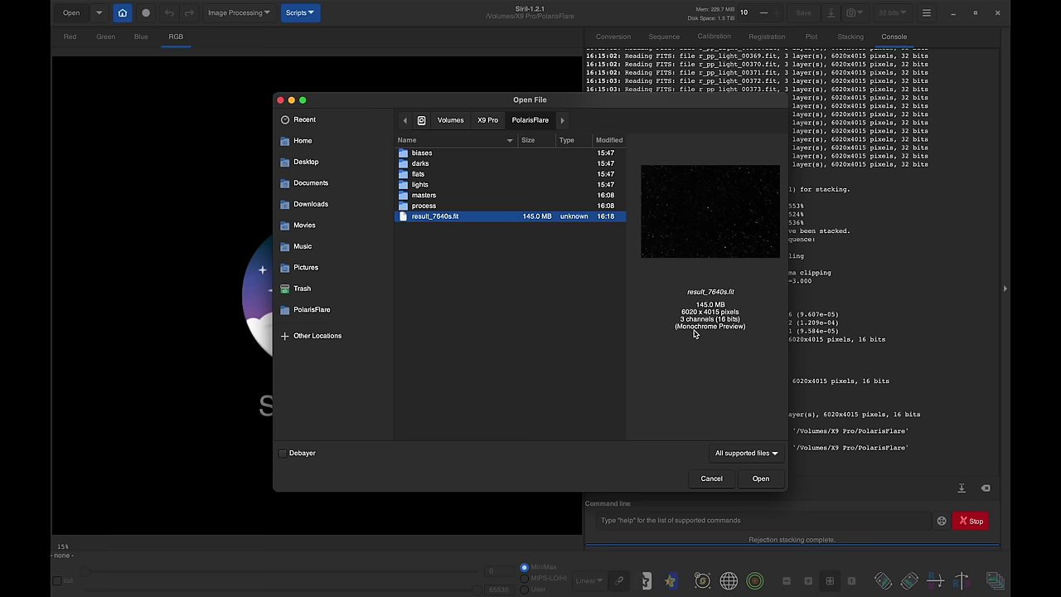
click(761, 478)
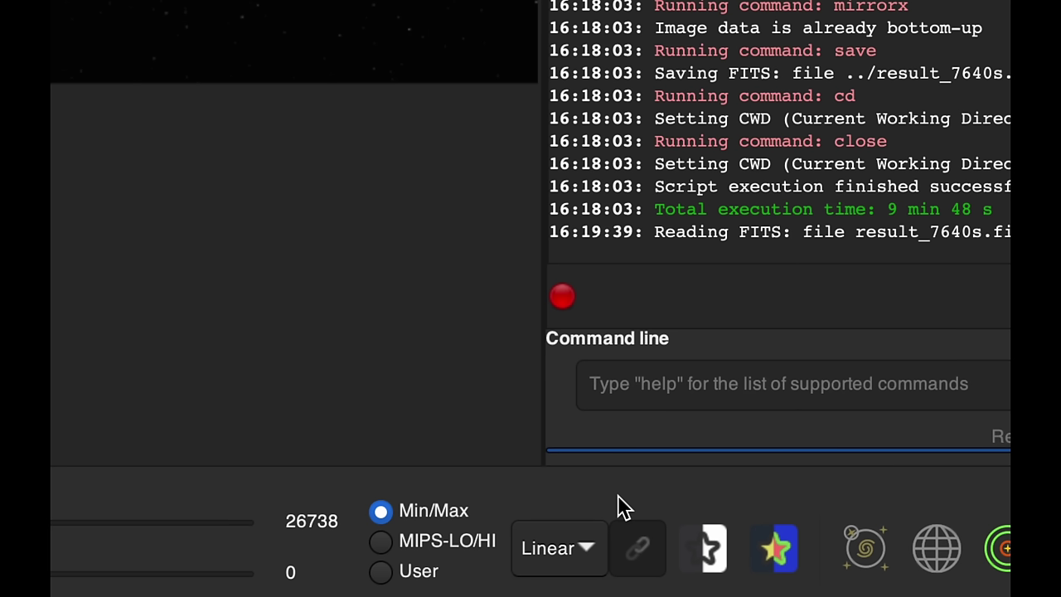
- Set the display mode of the stacked image to AutoStretch and look over the whole stretched frame
click(589, 567)
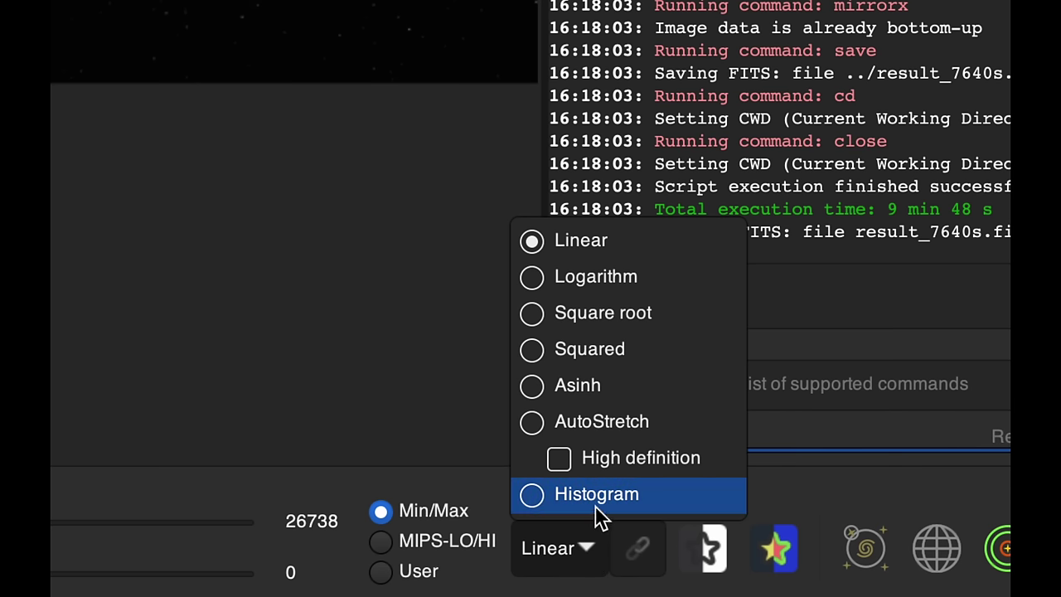
click(603, 424)
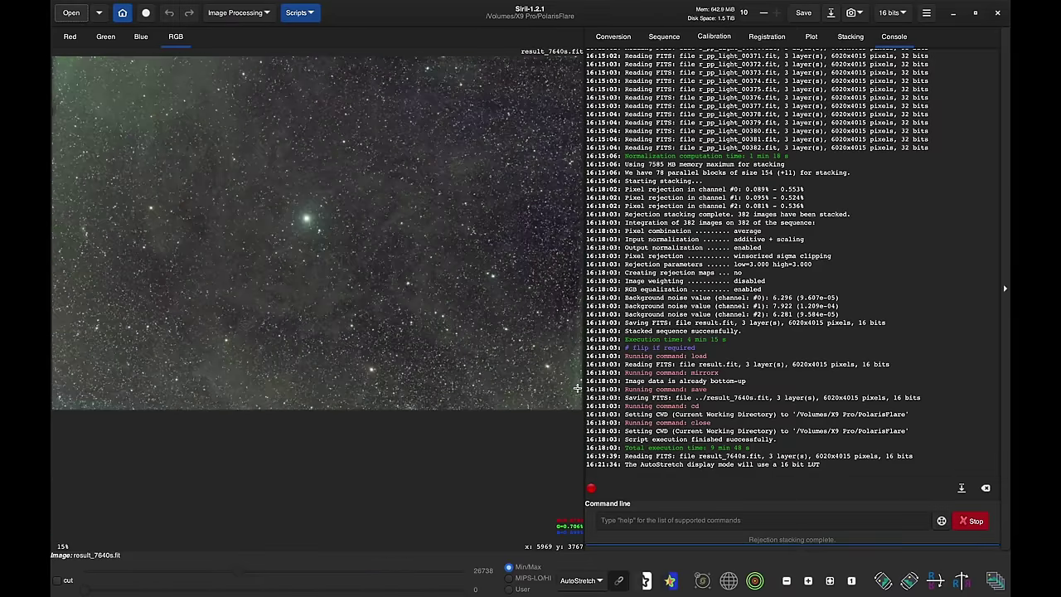
scroll(578, 388, up, 3)
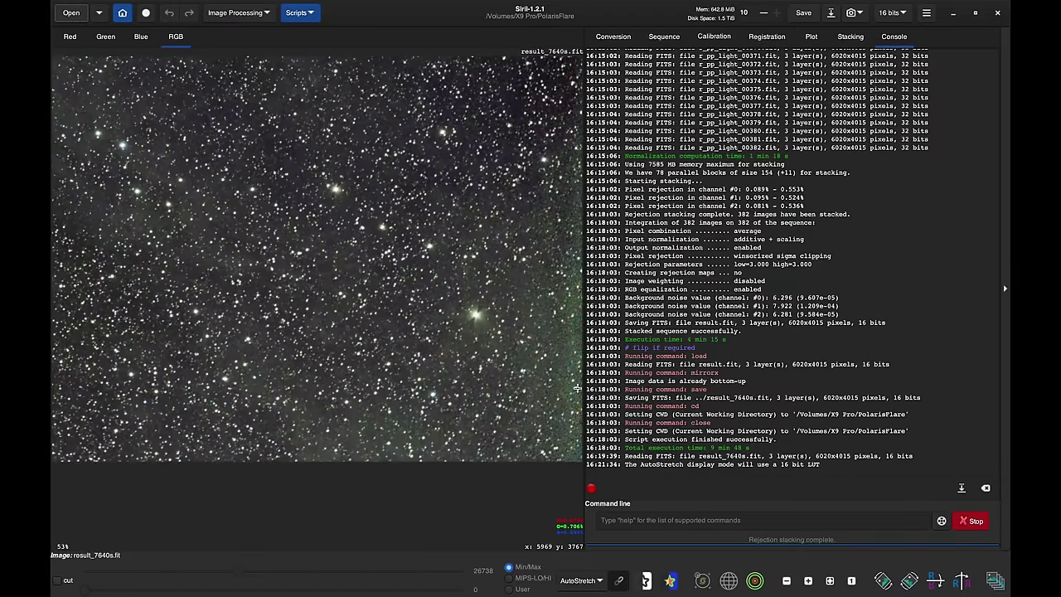
scroll(578, 388, down, 4)
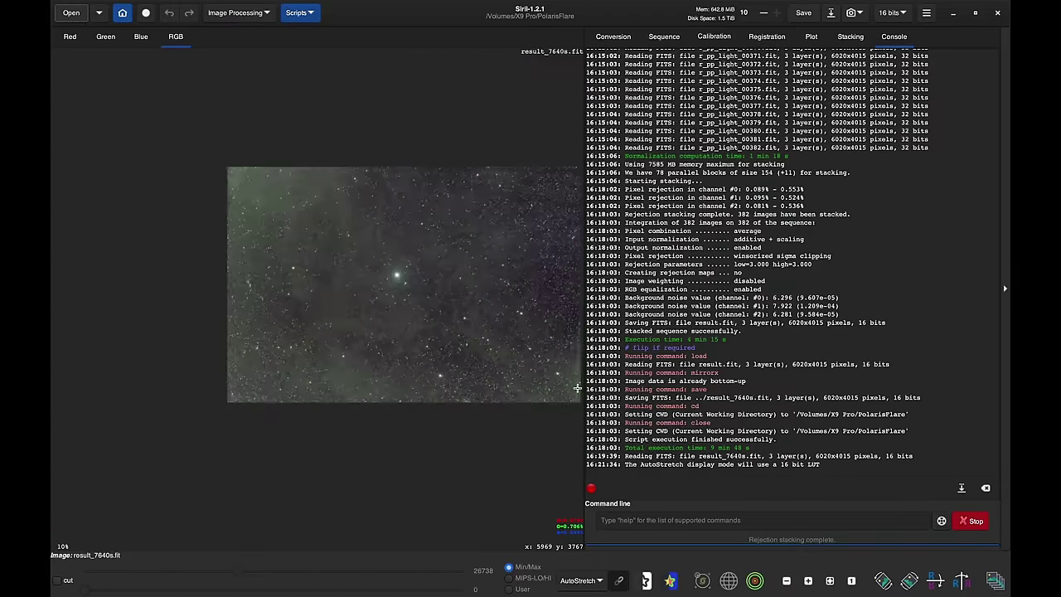
scroll(578, 388, up, 2)
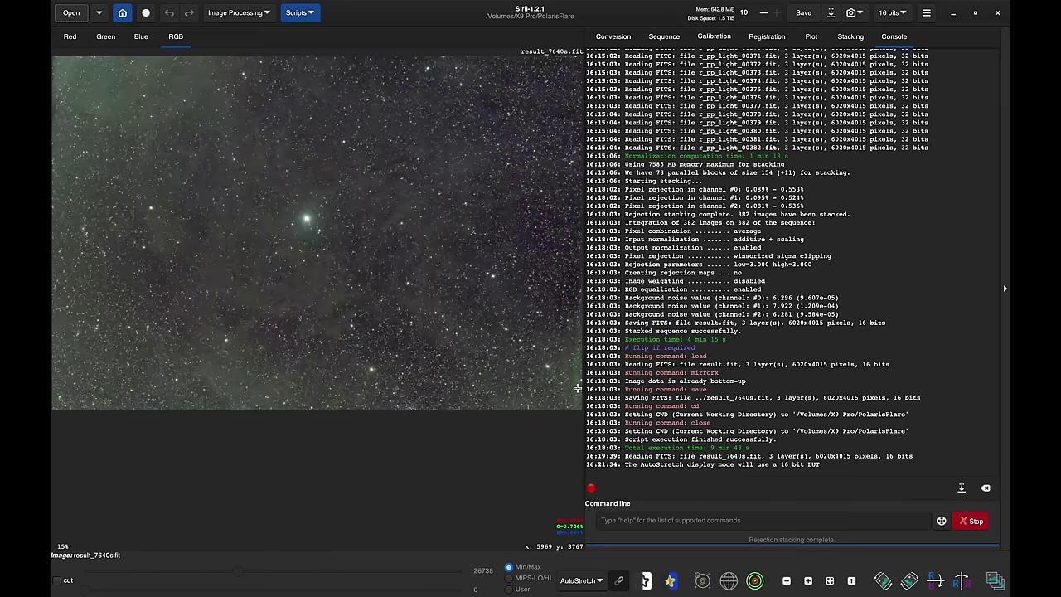
scroll(578, 388, up, 3)
scroll(577, 388, down, 4)
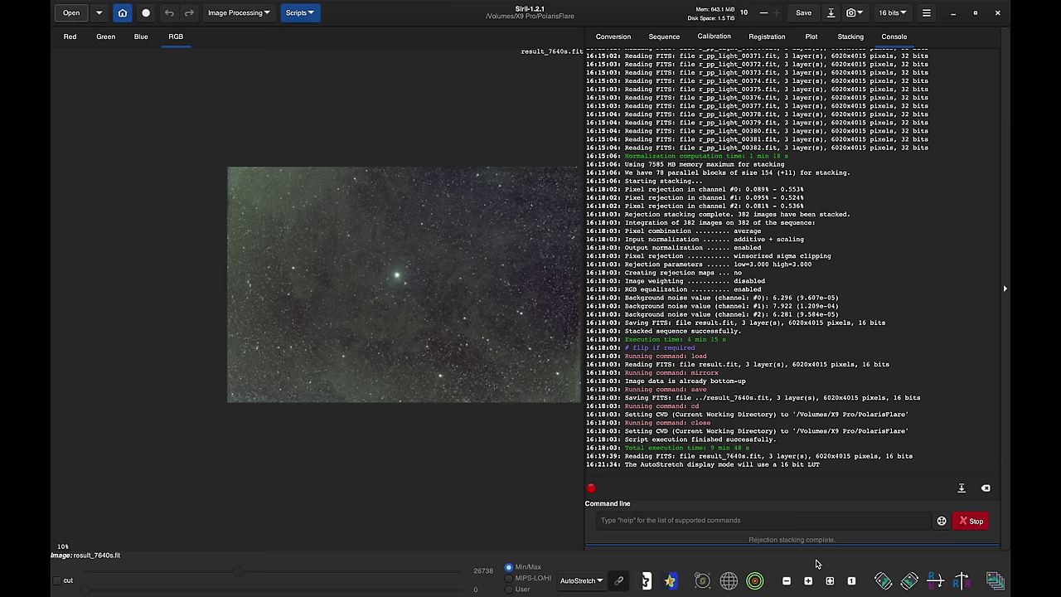
- Examine the stretched stack up close, from the centre to the noisy edge and lower-right corner, and fit the whole image in view
click(809, 582)
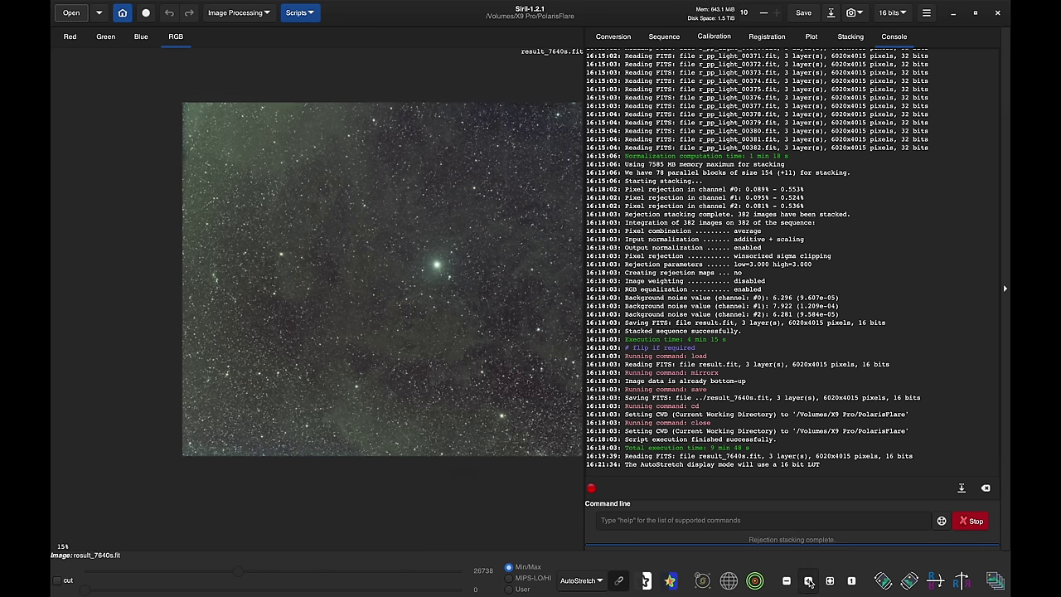
click(810, 582)
click(810, 582)
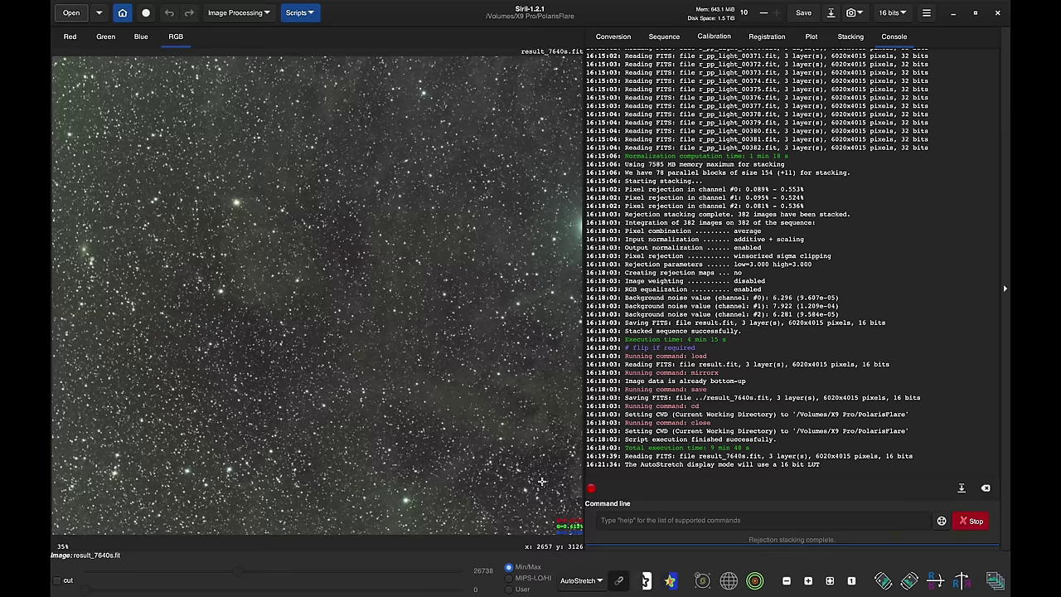
drag(547, 486, 290, 371)
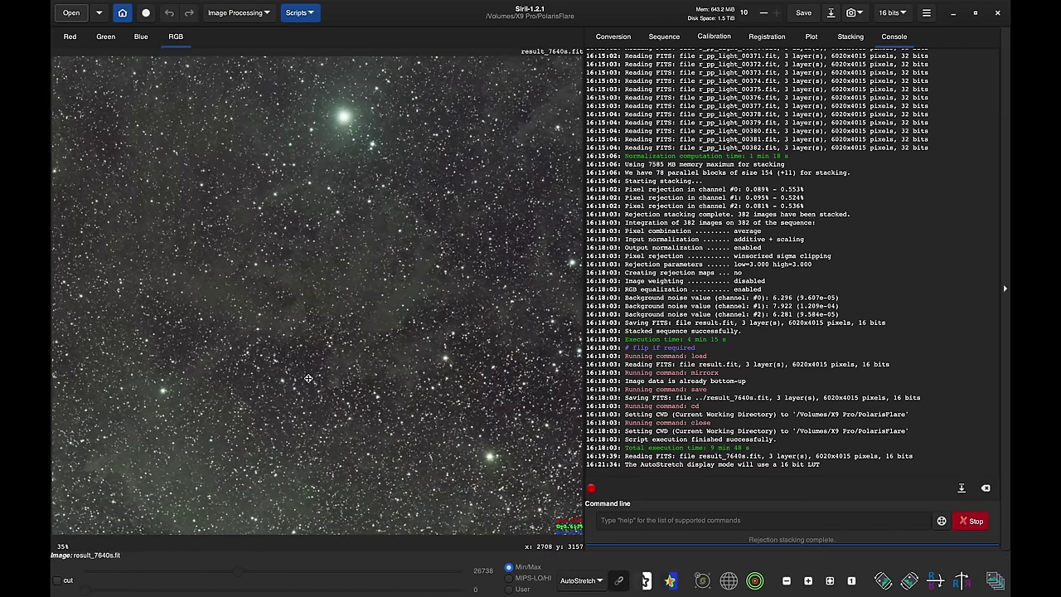
drag(501, 449, 321, 371)
drag(522, 387, 344, 417)
drag(504, 409, 394, 422)
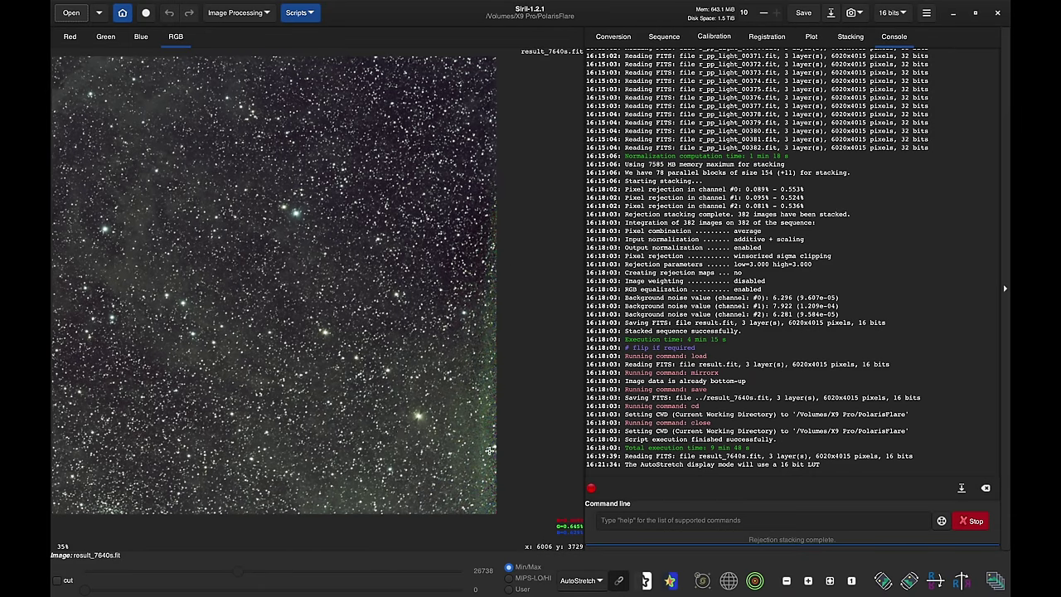
click(808, 580)
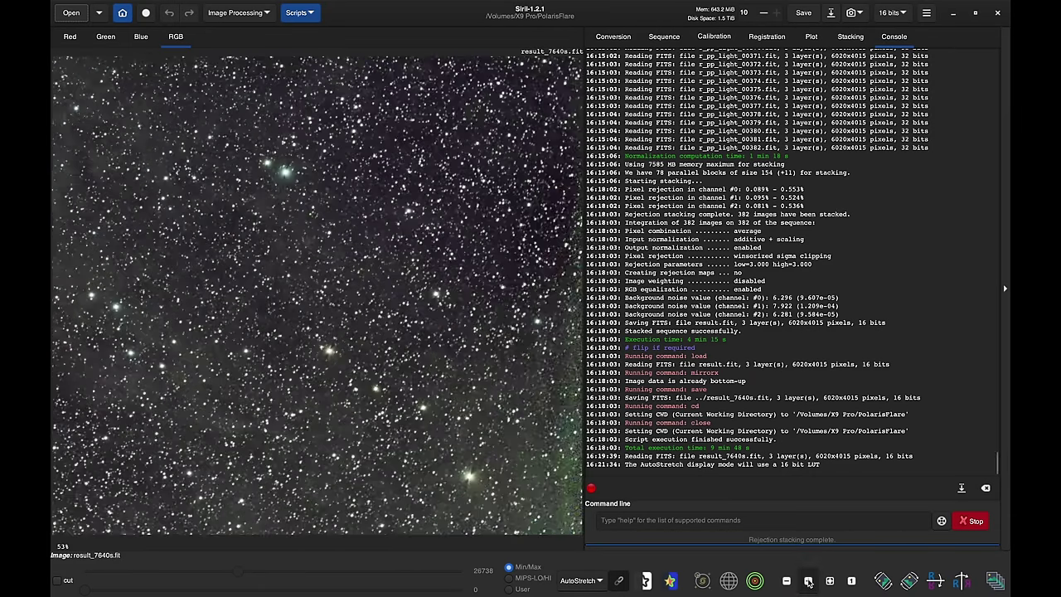
click(808, 580)
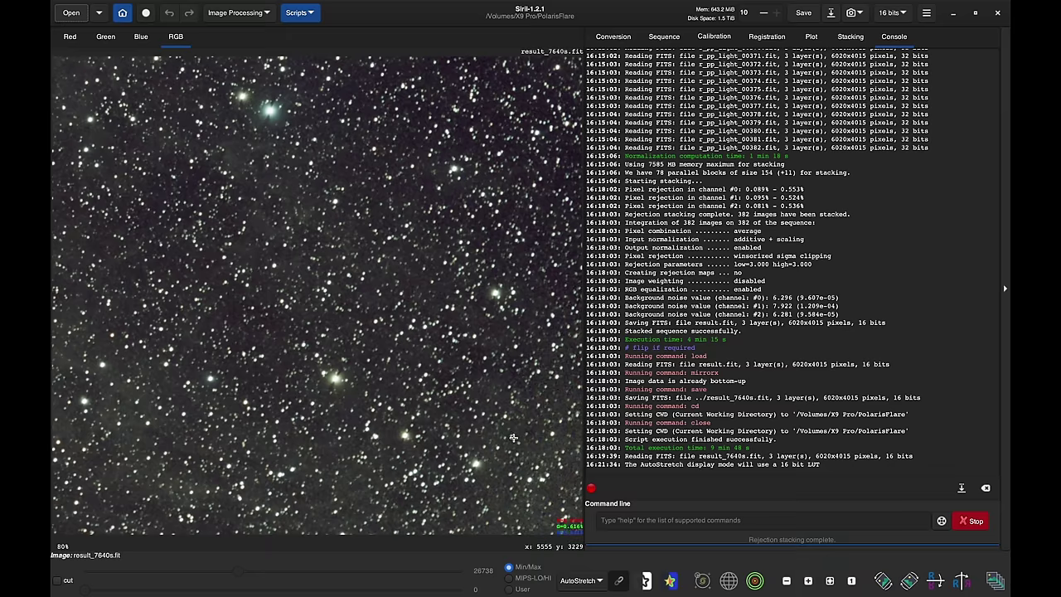
drag(513, 439, 308, 169)
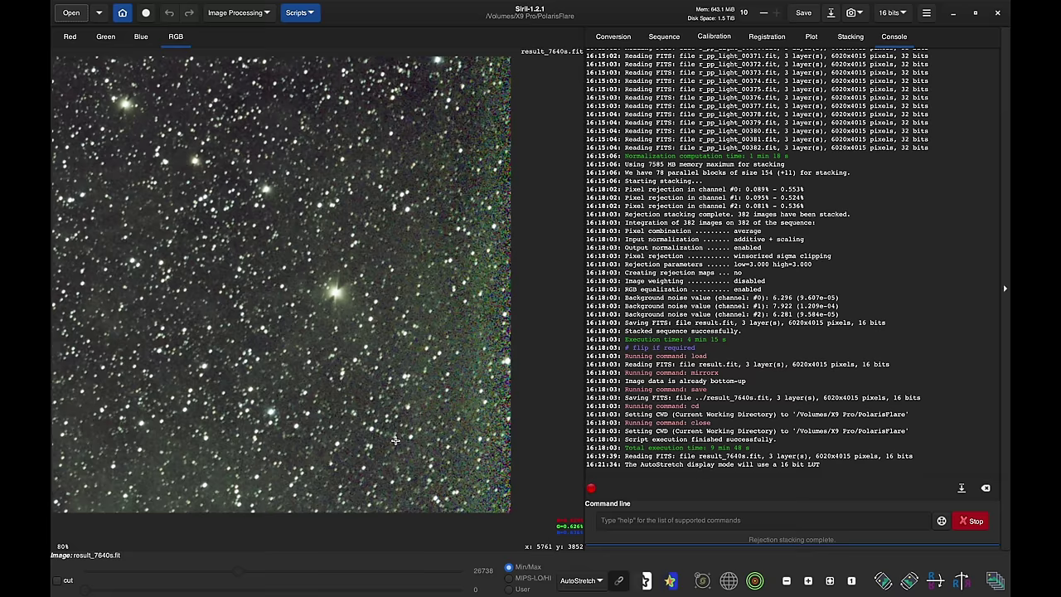
click(831, 584)
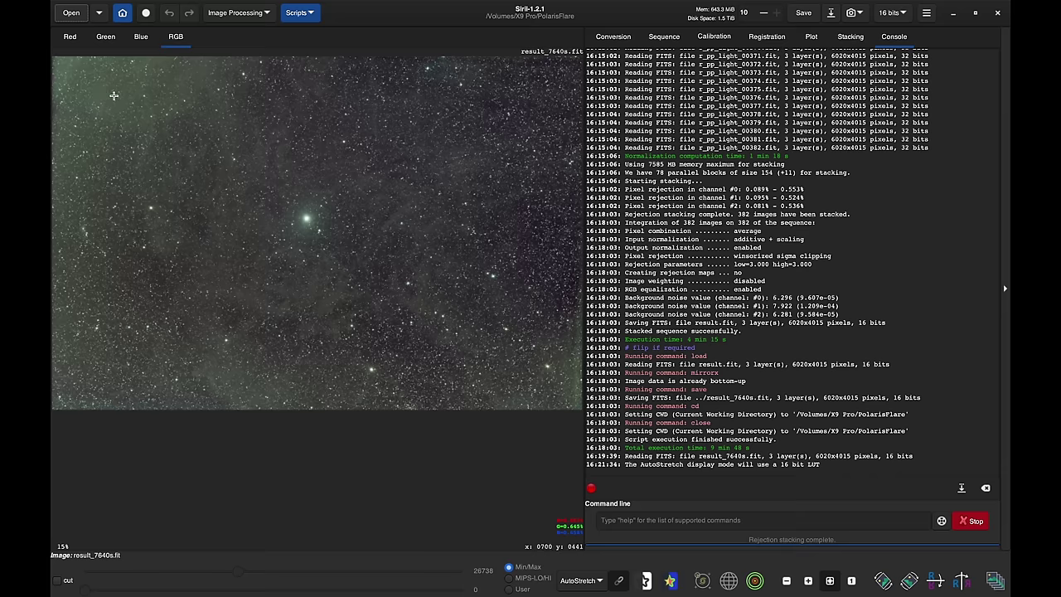
drag(98, 90, 565, 391)
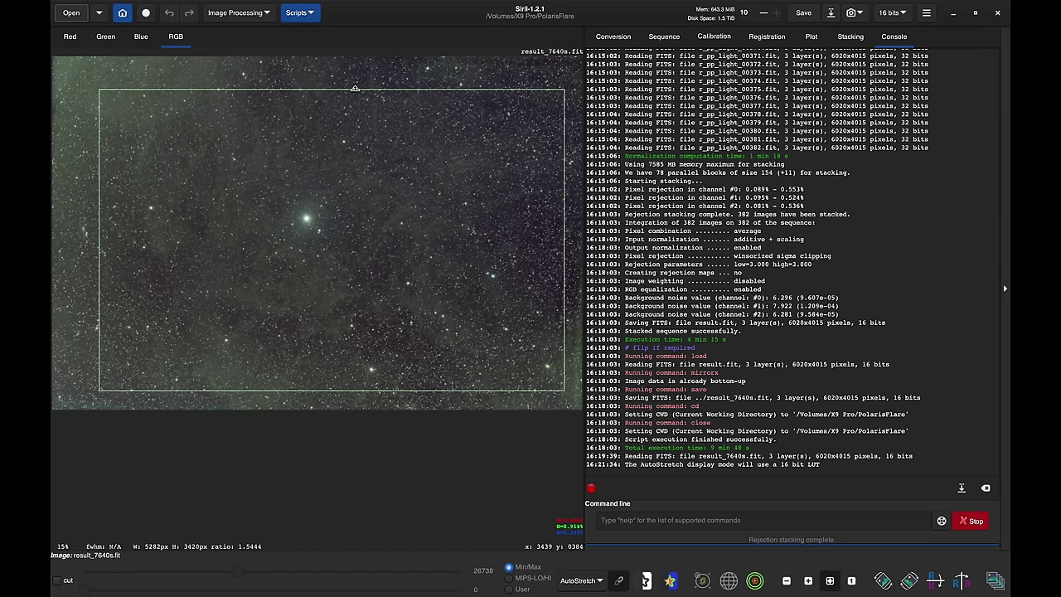
drag(354, 89, 355, 80)
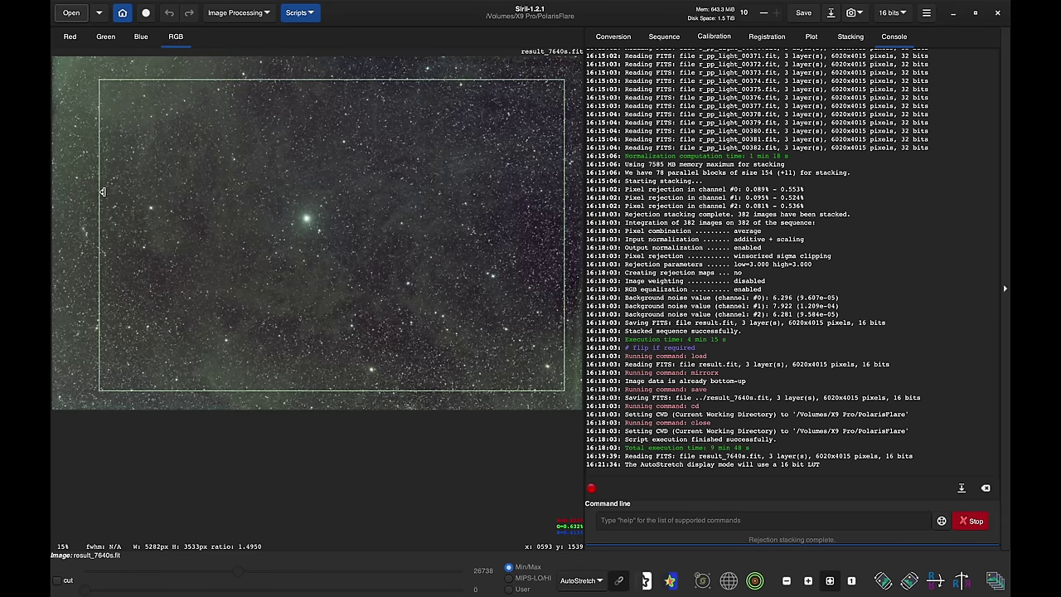
drag(97, 190, 76, 193)
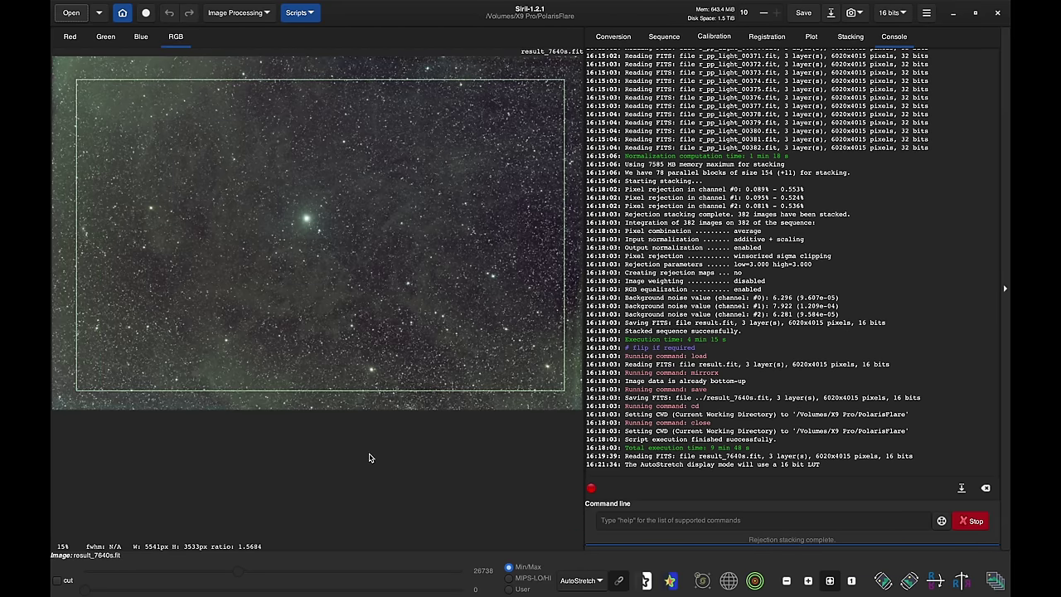
drag(563, 245, 566, 245)
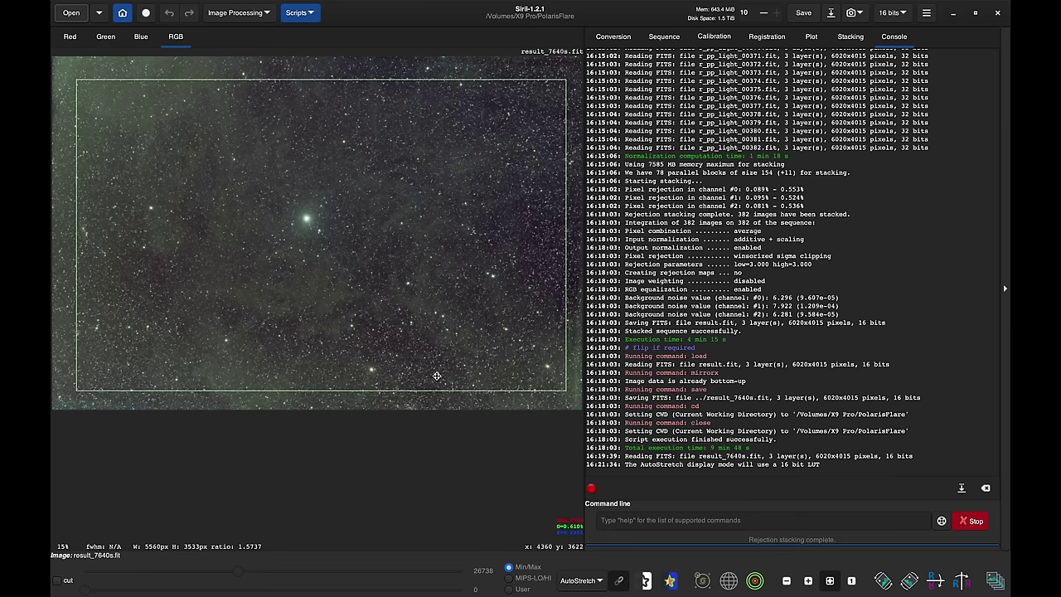
click(452, 404)
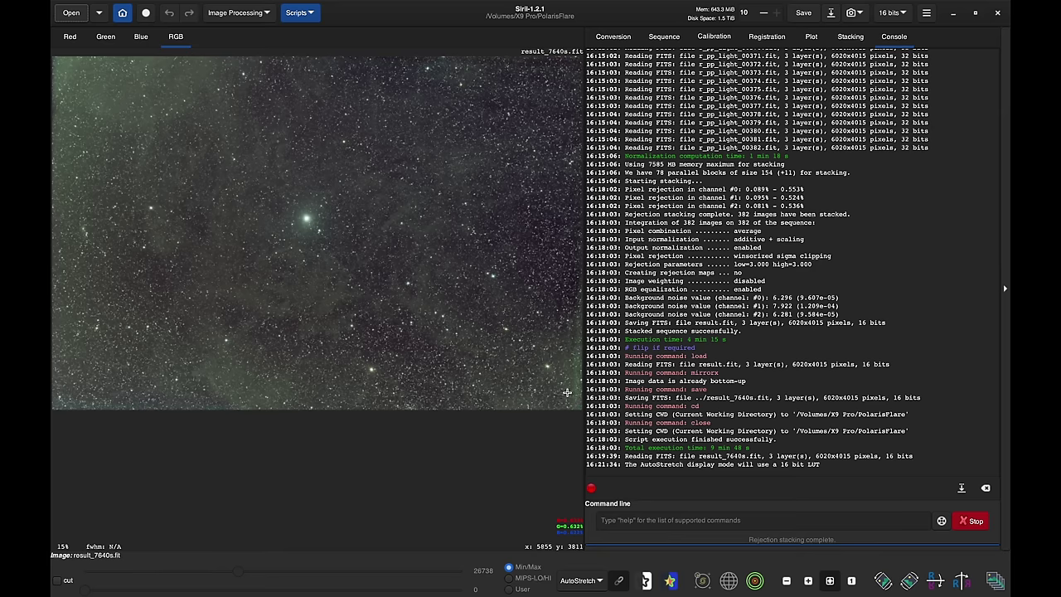
- Crop the stacked image to a selection of about 5591 by 3553 px that leaves out the noisy borders, and check the cropped edges
drag(567, 392, 72, 76)
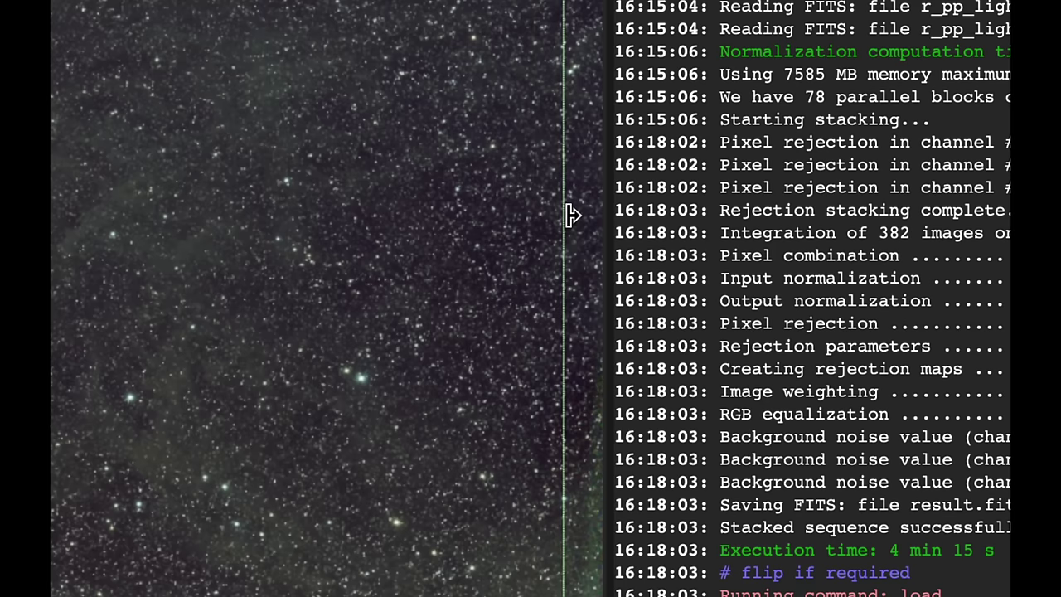
mouse_move(570, 217)
mouse_down()
mouse_move(539, 220)
mouse_move(560, 221)
mouse_up()
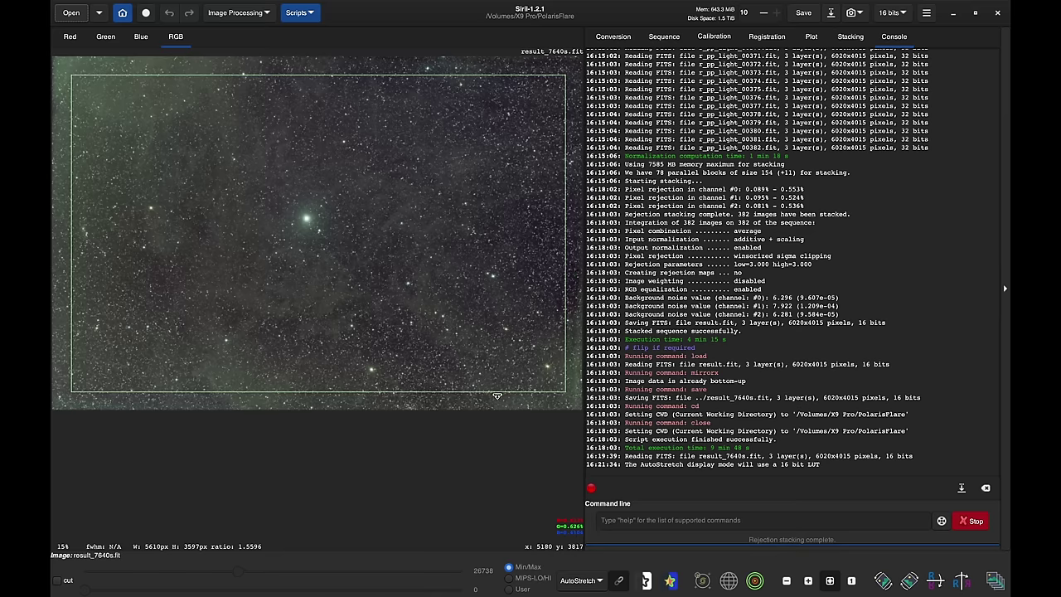
drag(494, 394, 494, 392)
drag(71, 162, 73, 163)
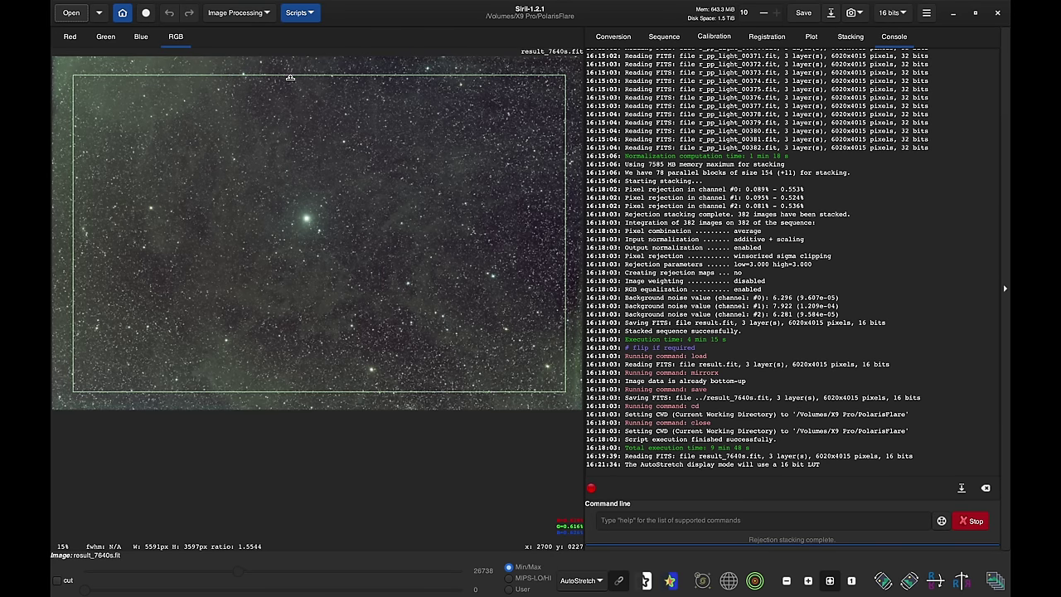
drag(291, 75, 291, 79)
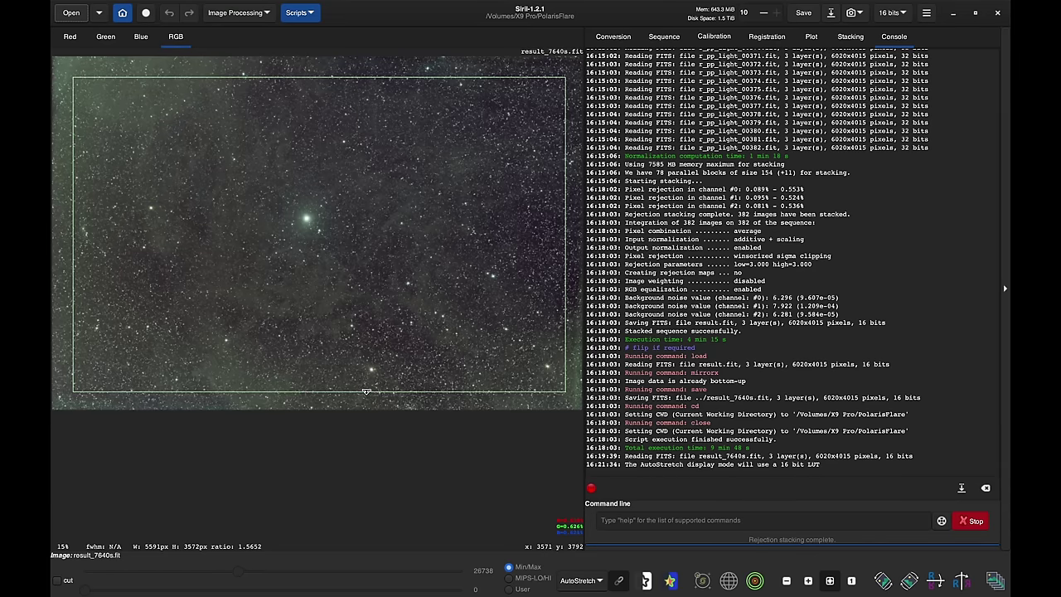
drag(365, 392, 366, 389)
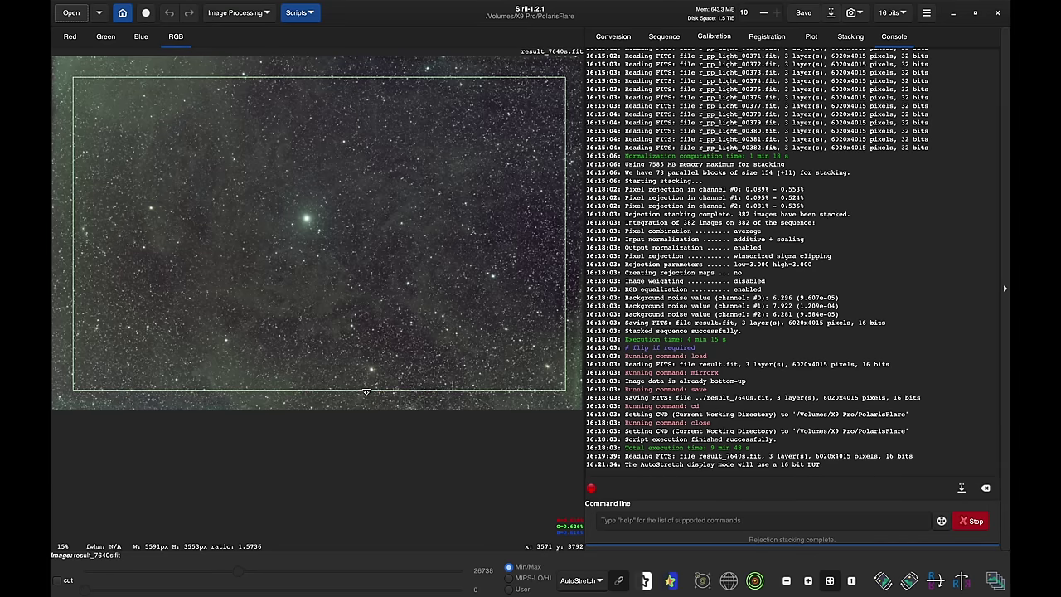
right_click(367, 393)
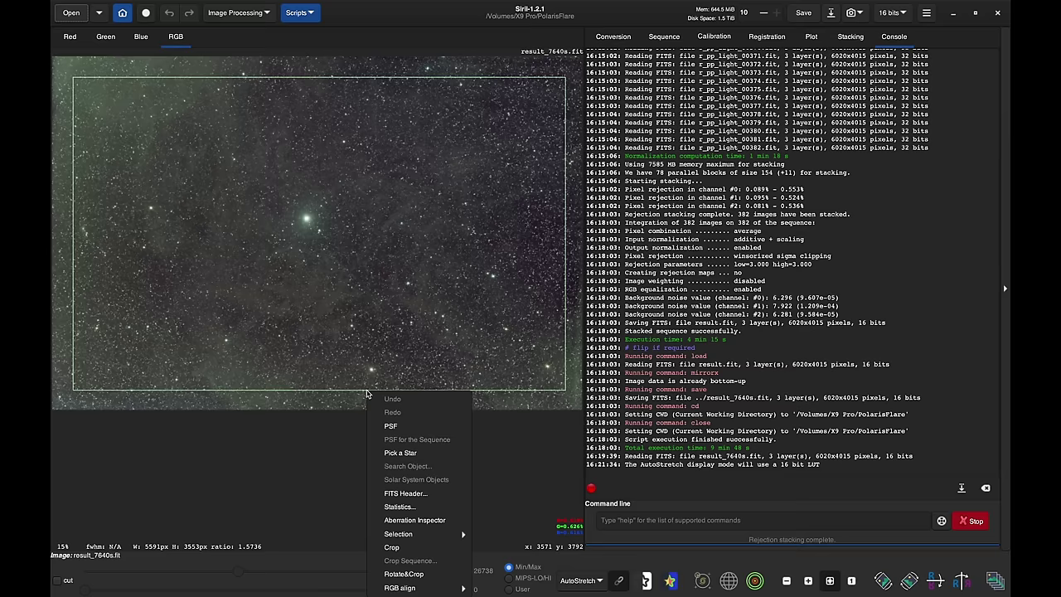
right_click(382, 85)
right_click(382, 85)
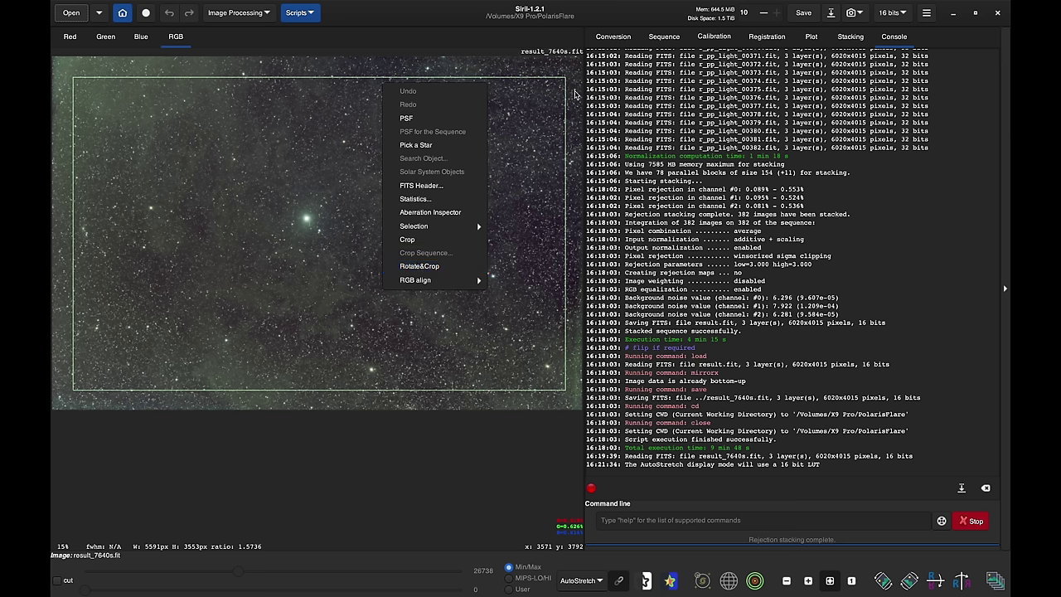
click(416, 244)
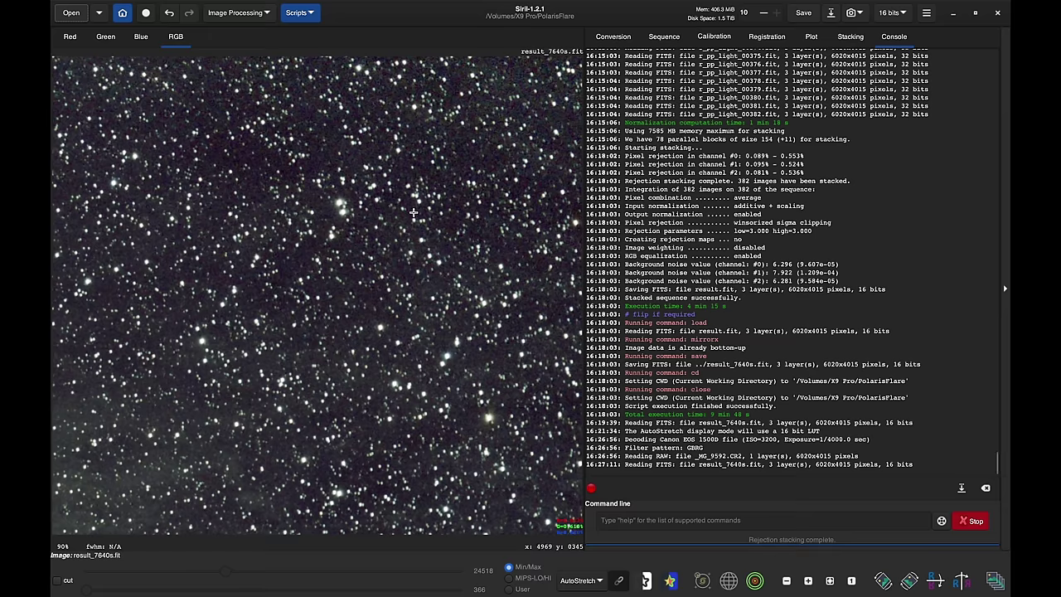
scroll(413, 213, down, 6)
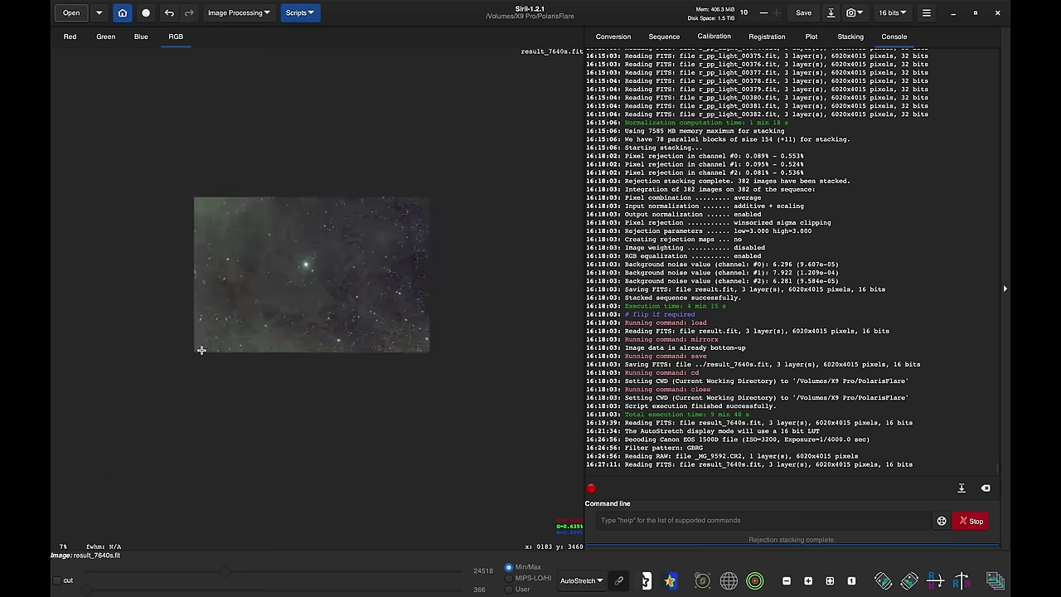
scroll(201, 349, up, 8)
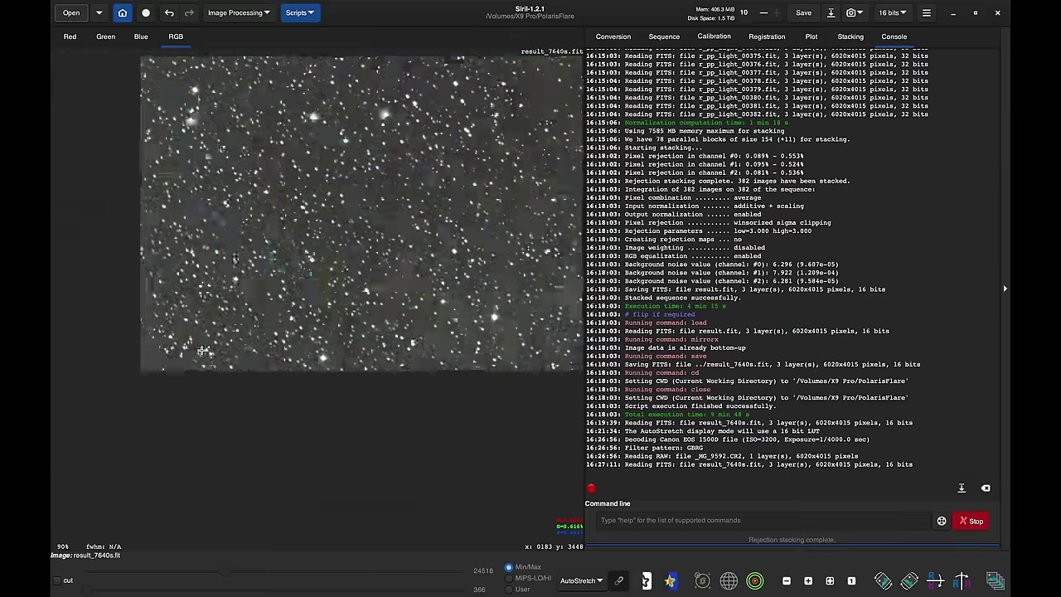
scroll(201, 350, down, 8)
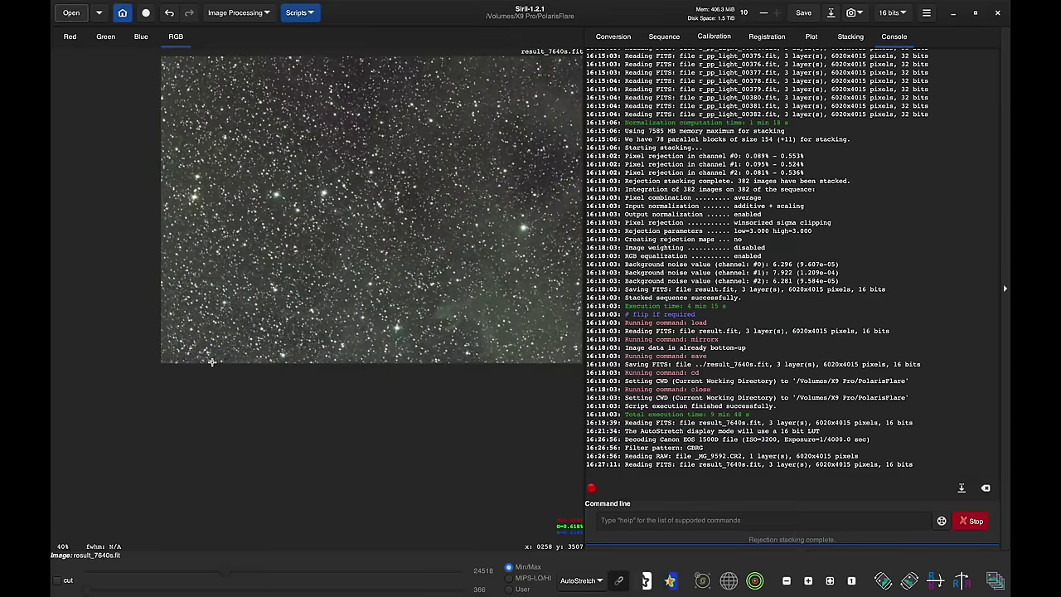
scroll(229, 365, up, 1)
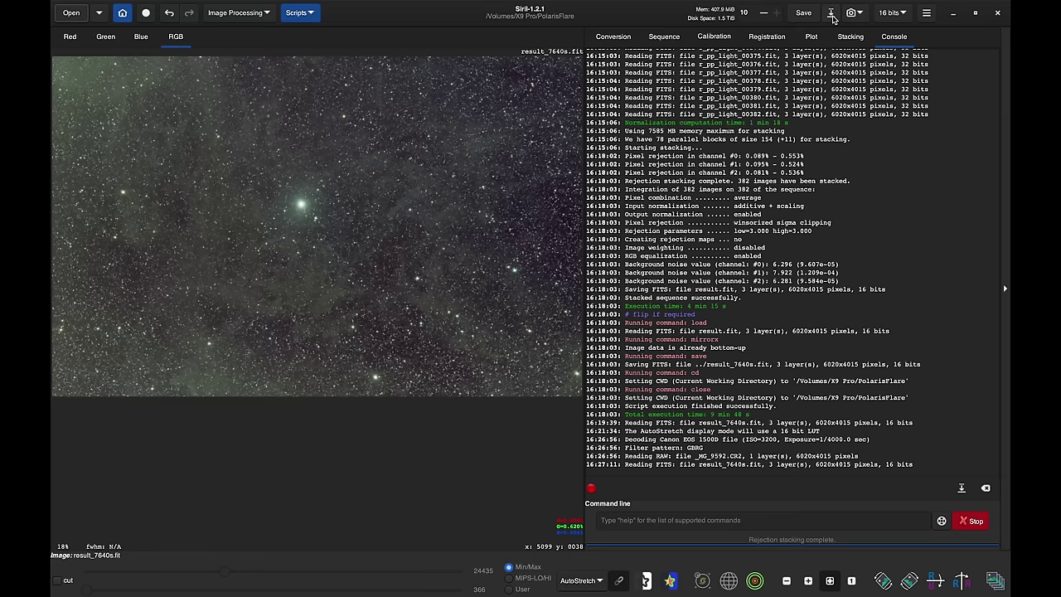
- Save the cropped image as polarisFlare.fit in the PolarisFlare folder, in 16-bit unsigned integer format with the MIPS-HI and MIPS-LO values
click(832, 14)
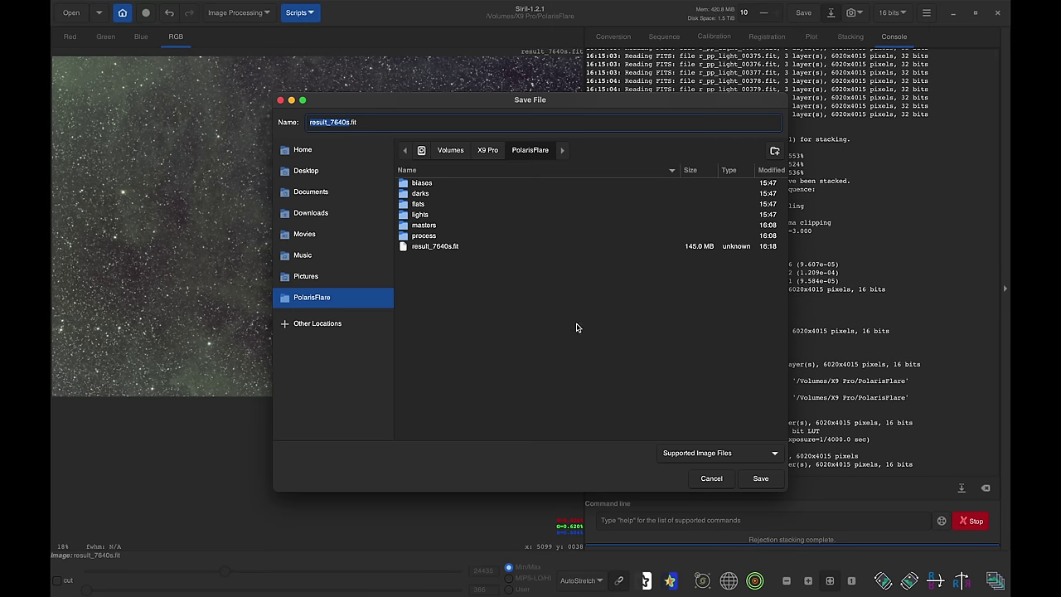
text(polarisFlare_crop)
key(BackSpace)
key(BackSpace)
key(BackSpace)
key(BackSpace)
key(BackSpace)
click(761, 479)
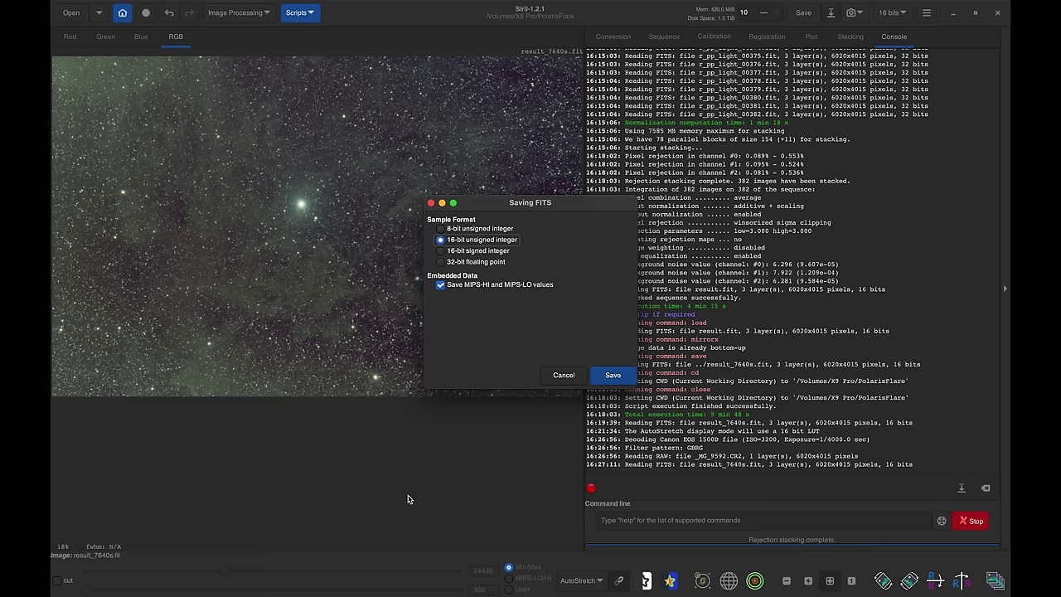
click(629, 376)
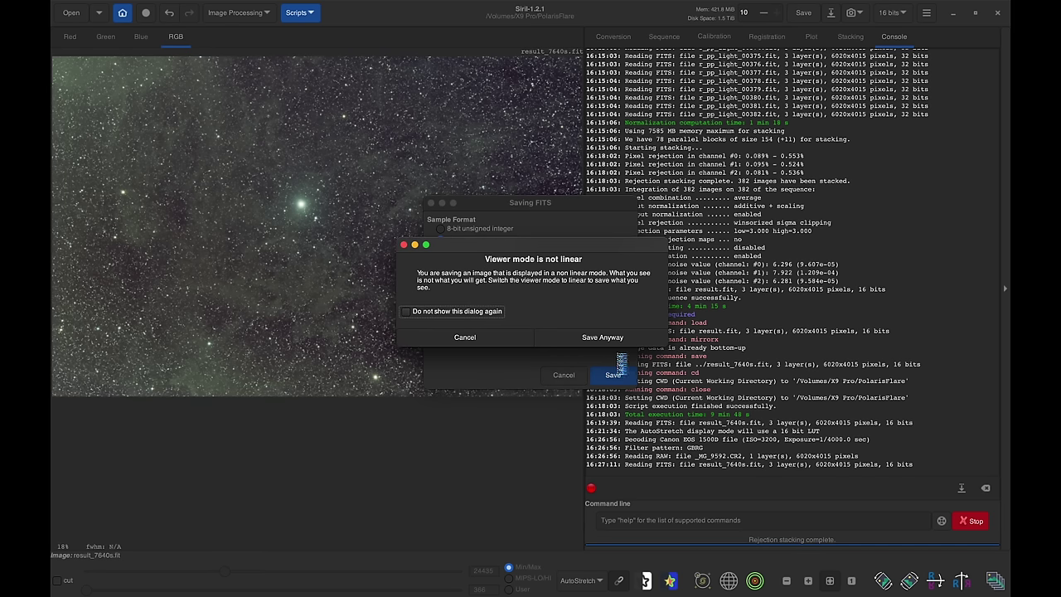
click(610, 340)
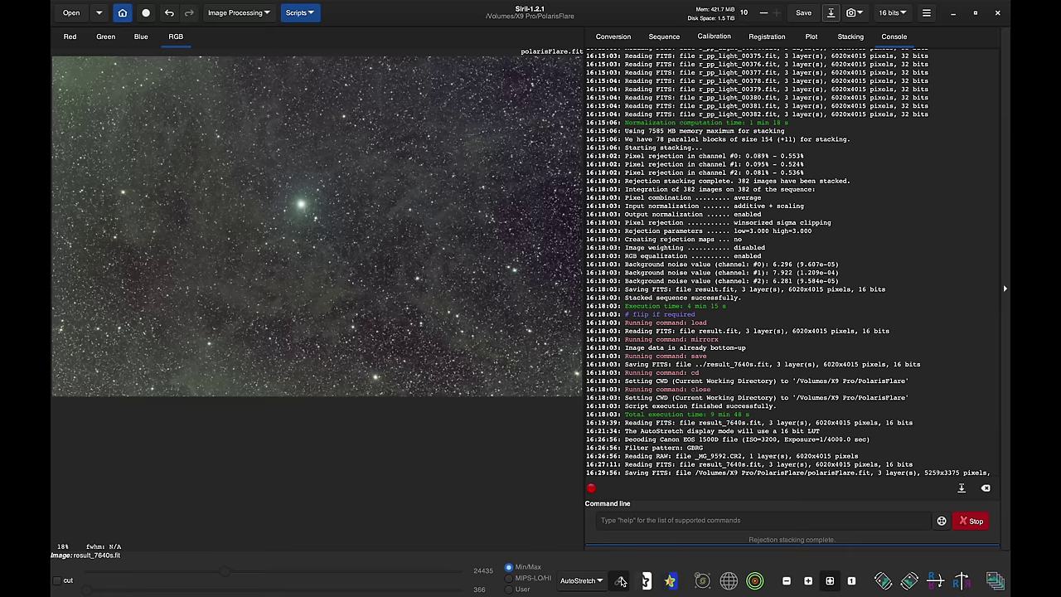
- Set the display mode of the cropped image to Histogram
click(580, 580)
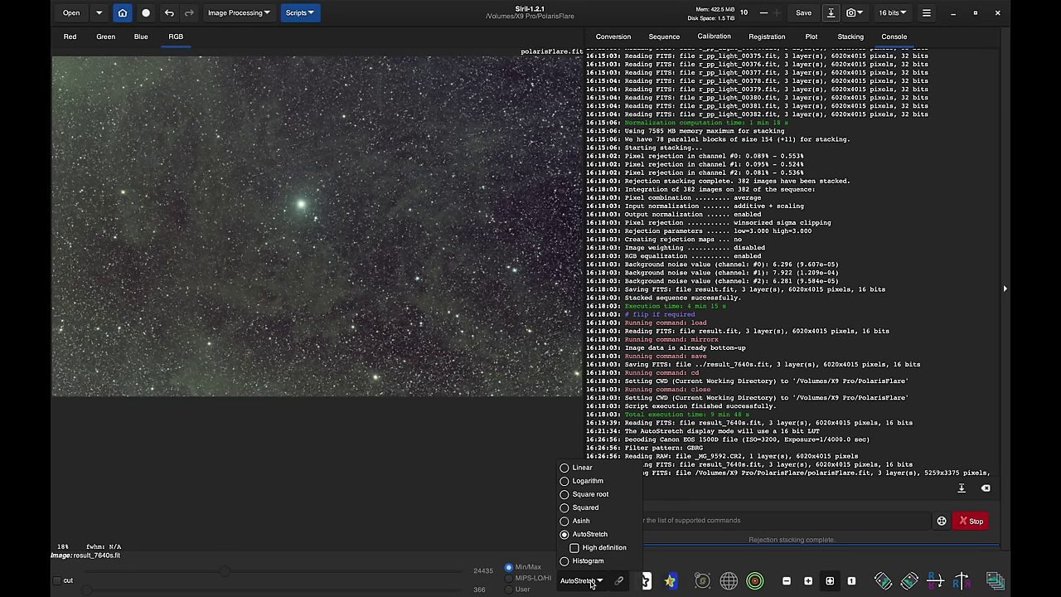
click(591, 582)
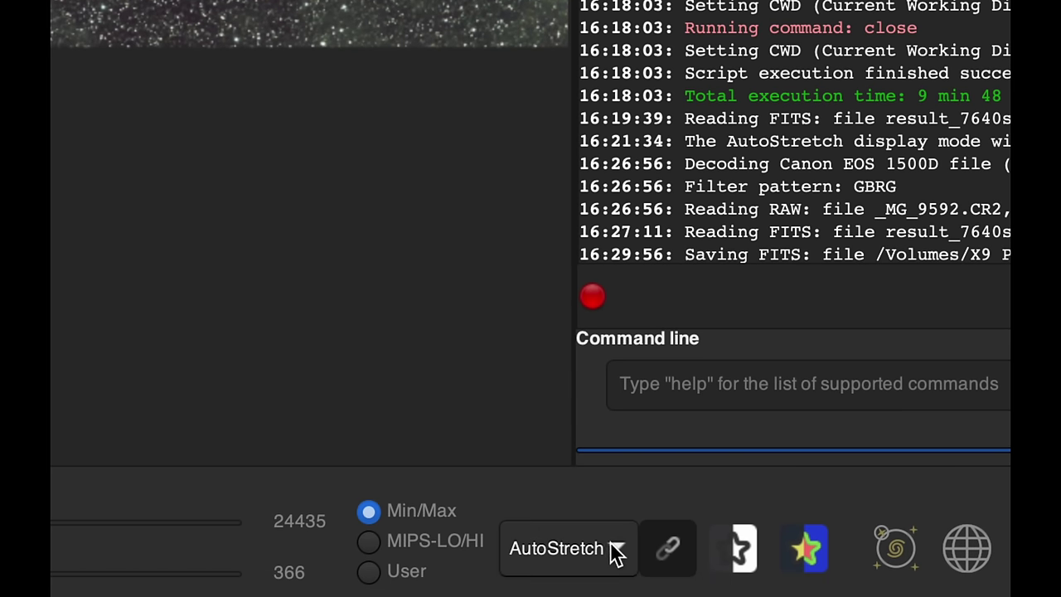
click(614, 550)
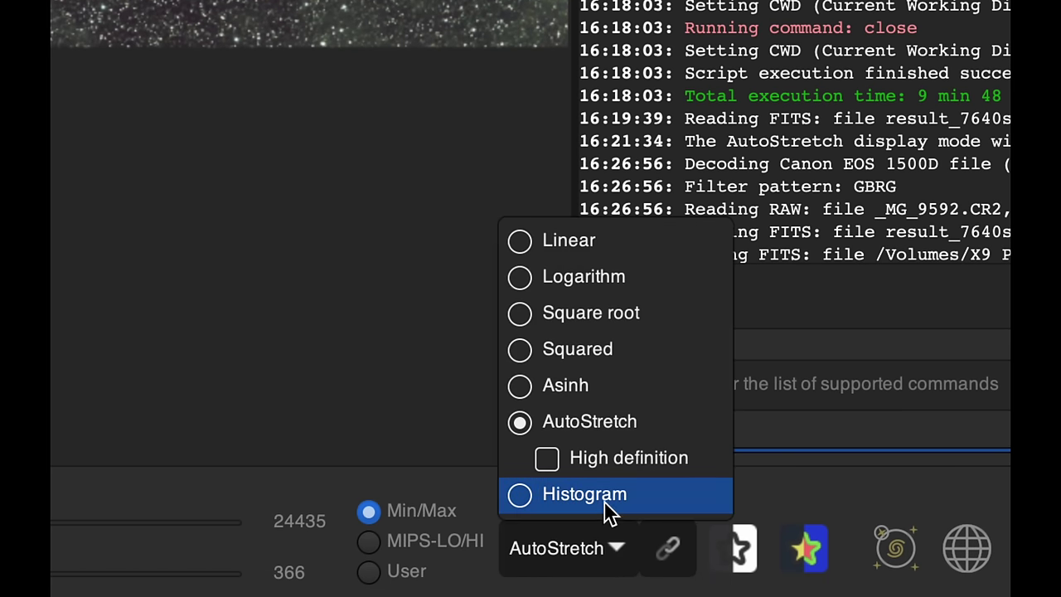
click(604, 500)
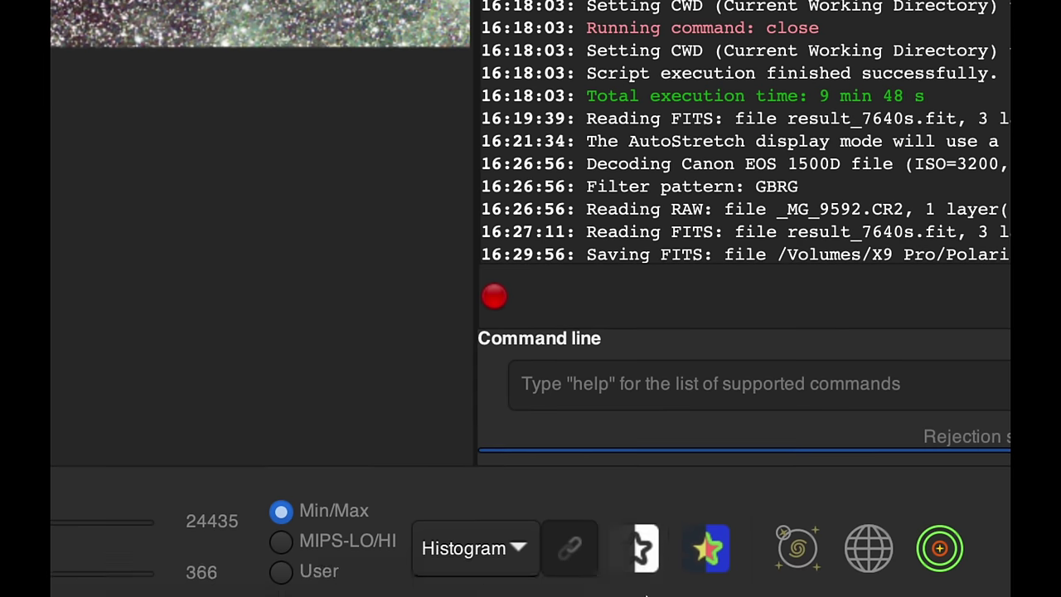
- Compare the normal and negative views of the image and leave it in the negative view
mouse_move(646, 580)
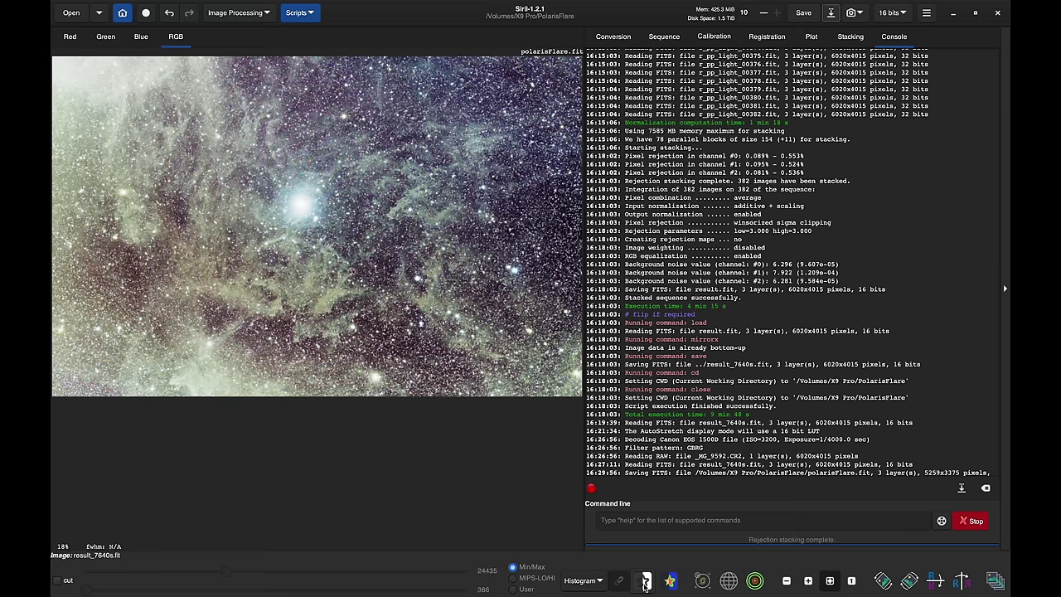
click(646, 582)
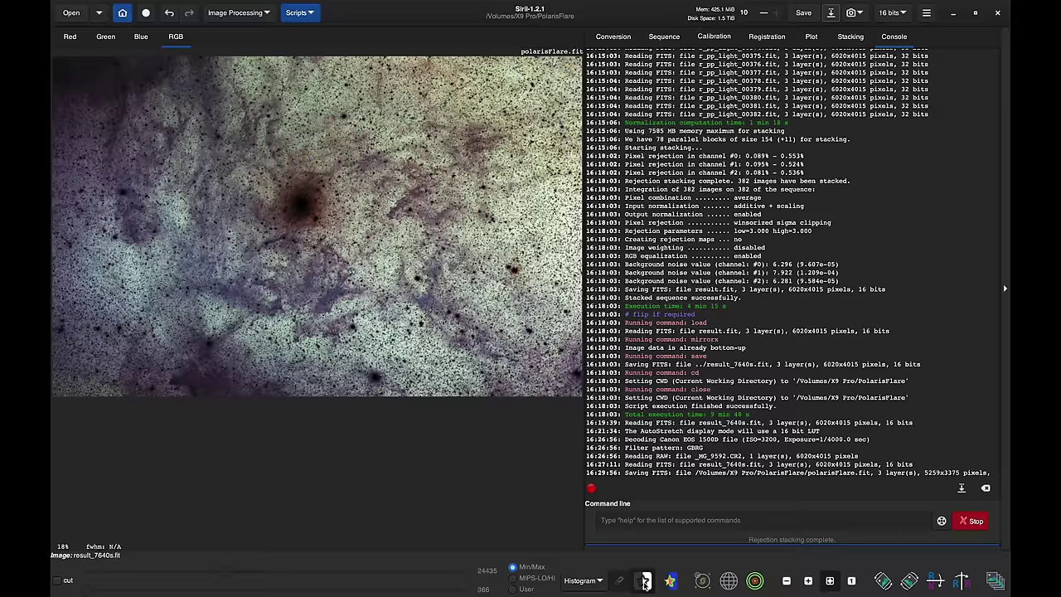
click(646, 582)
click(646, 582)
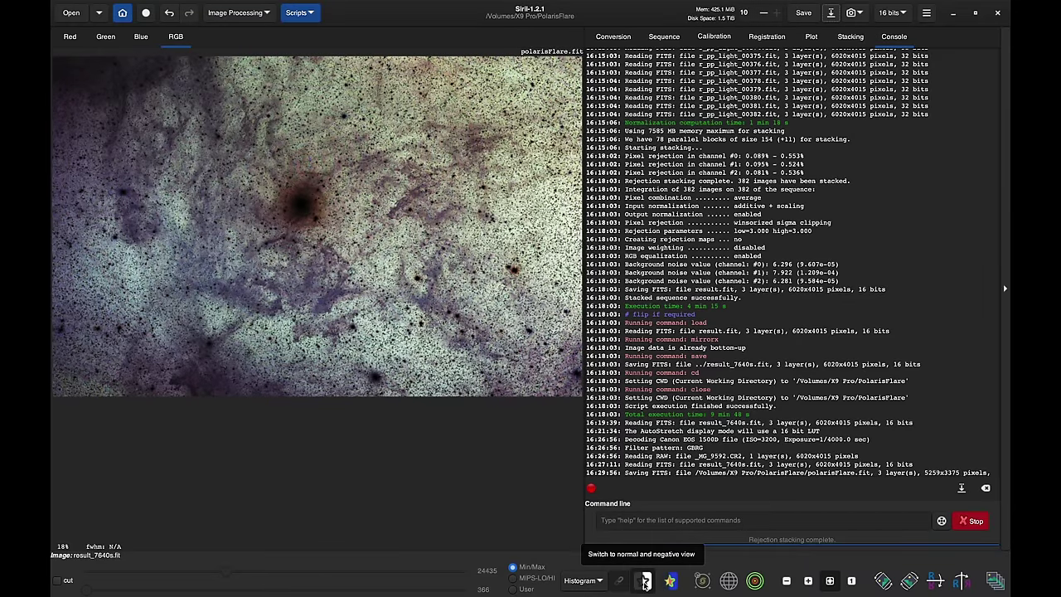
click(646, 582)
click(646, 582)
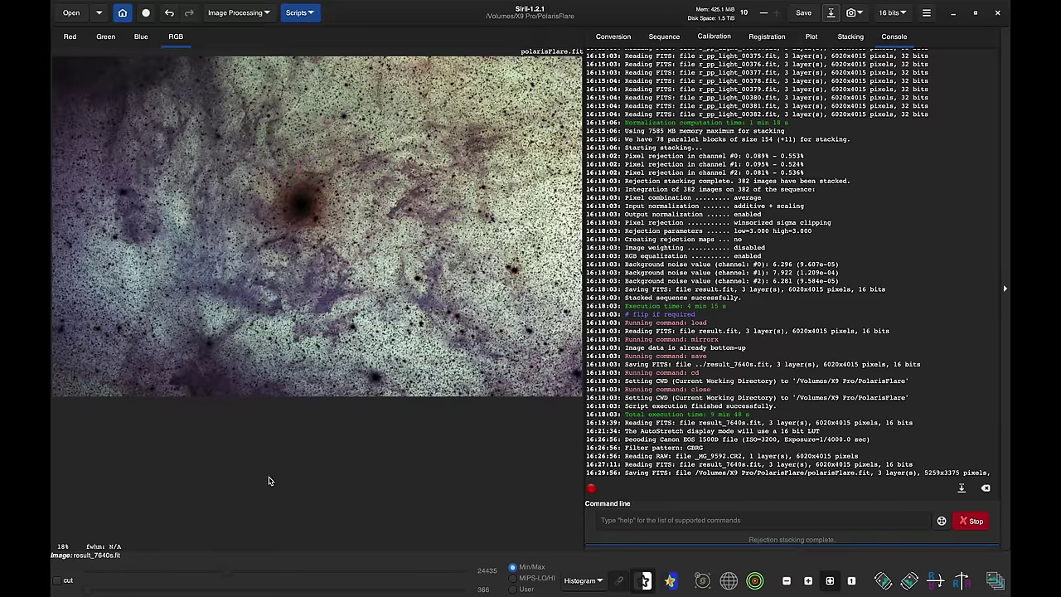
- Open the Background Extraction tool and place its dialog clear of the image
click(243, 16)
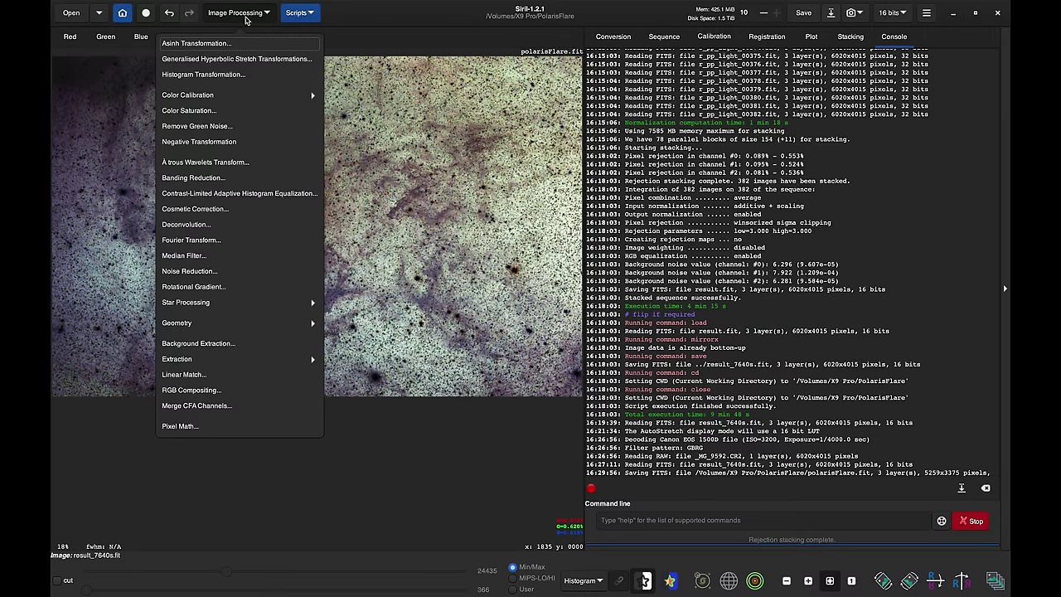
click(218, 344)
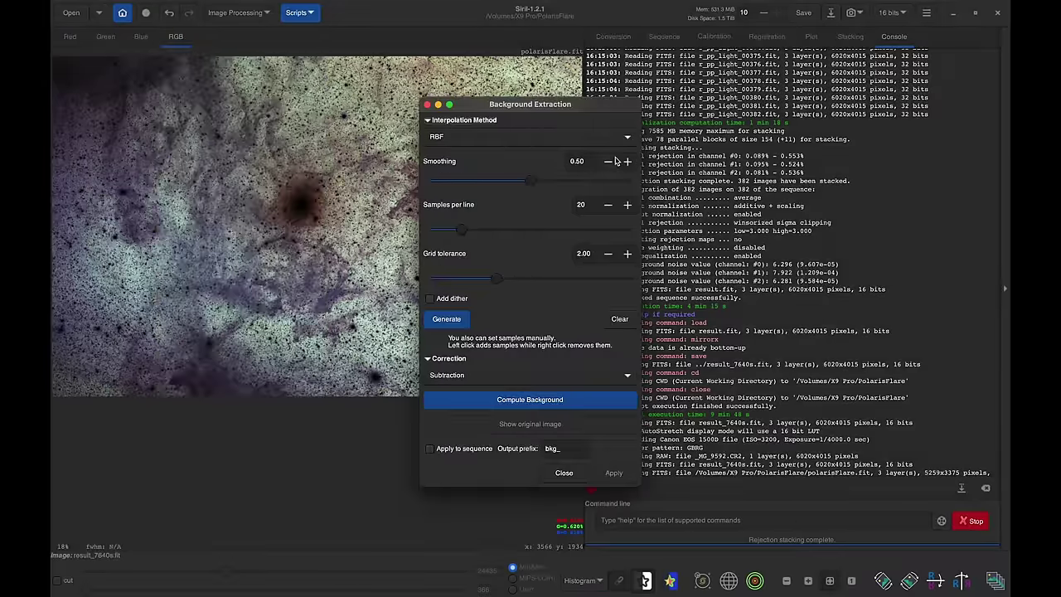
drag(532, 109, 699, 100)
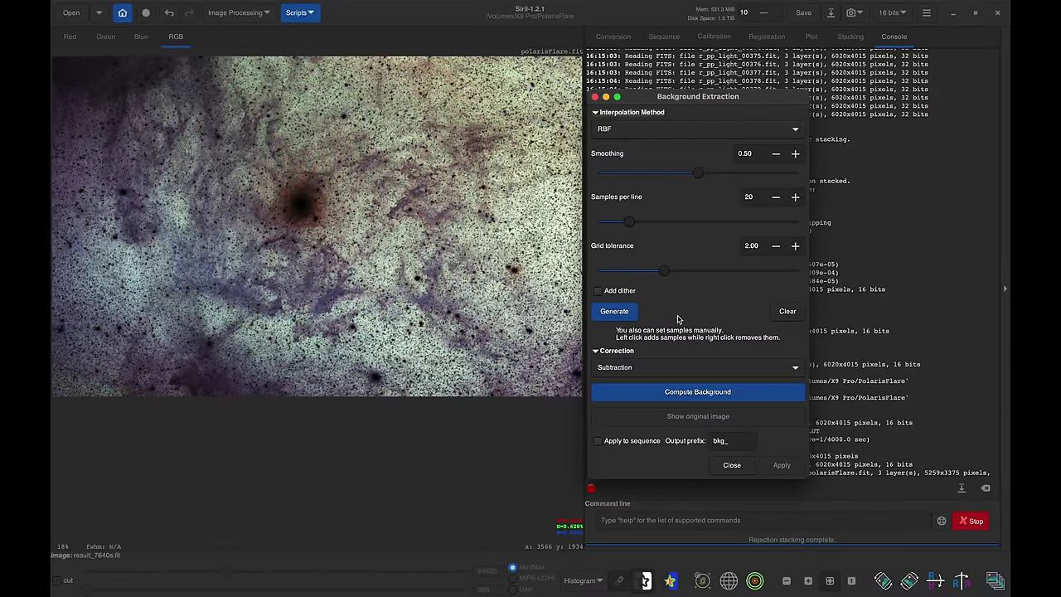
- Try the Polynomial interpolation method for the background extraction and return to RBF
click(637, 132)
click(636, 131)
click(636, 132)
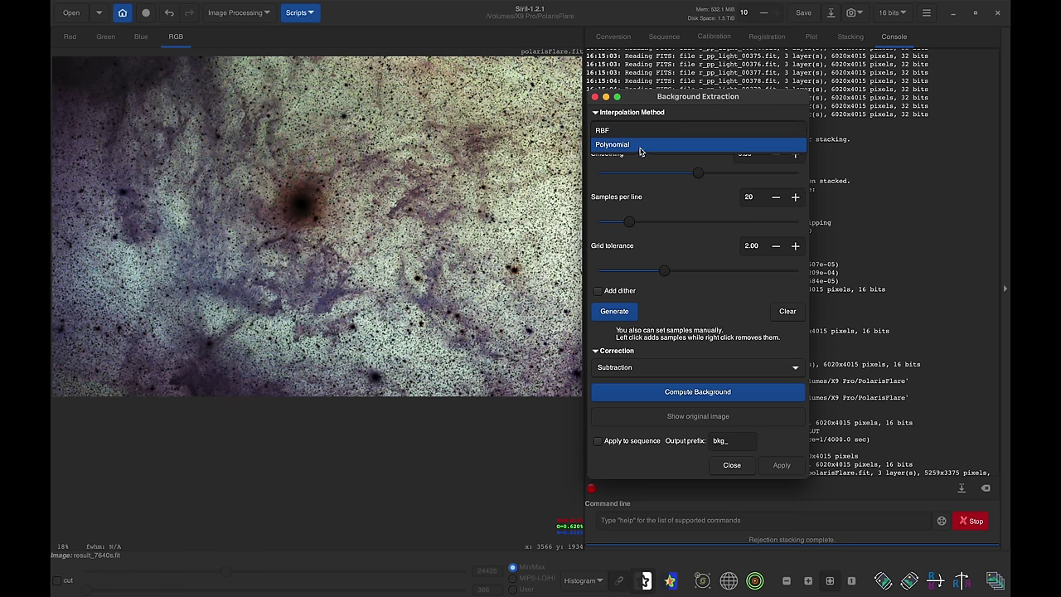
click(639, 146)
click(640, 130)
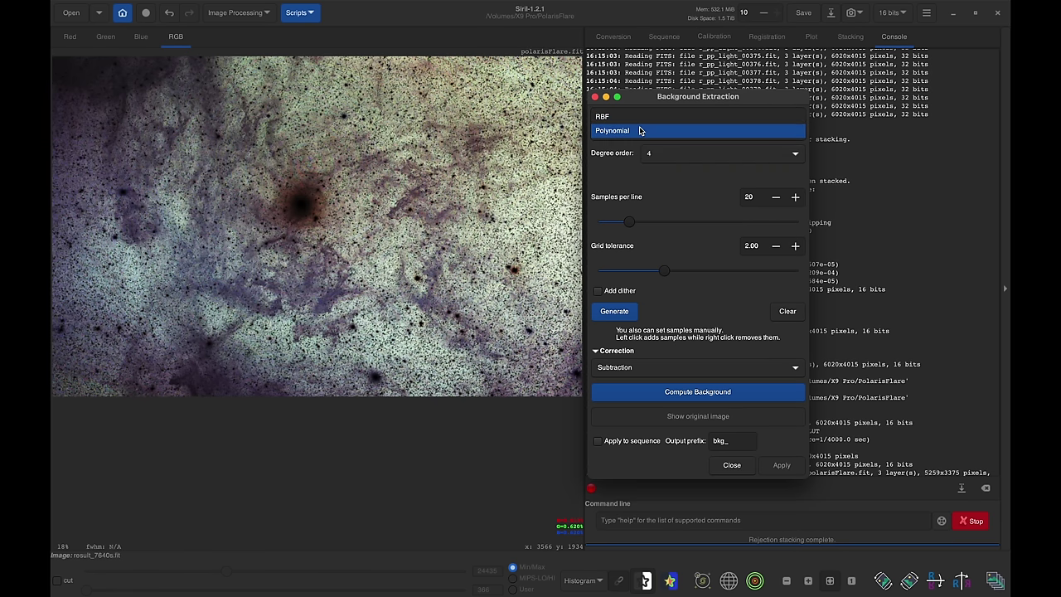
click(640, 130)
click(644, 135)
click(645, 125)
click(644, 126)
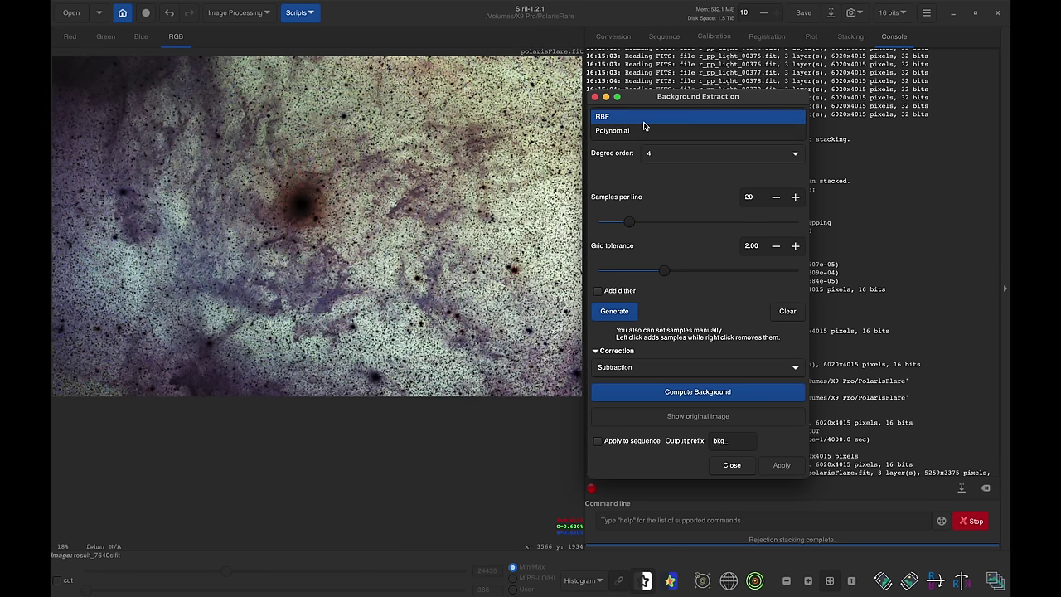
click(644, 120)
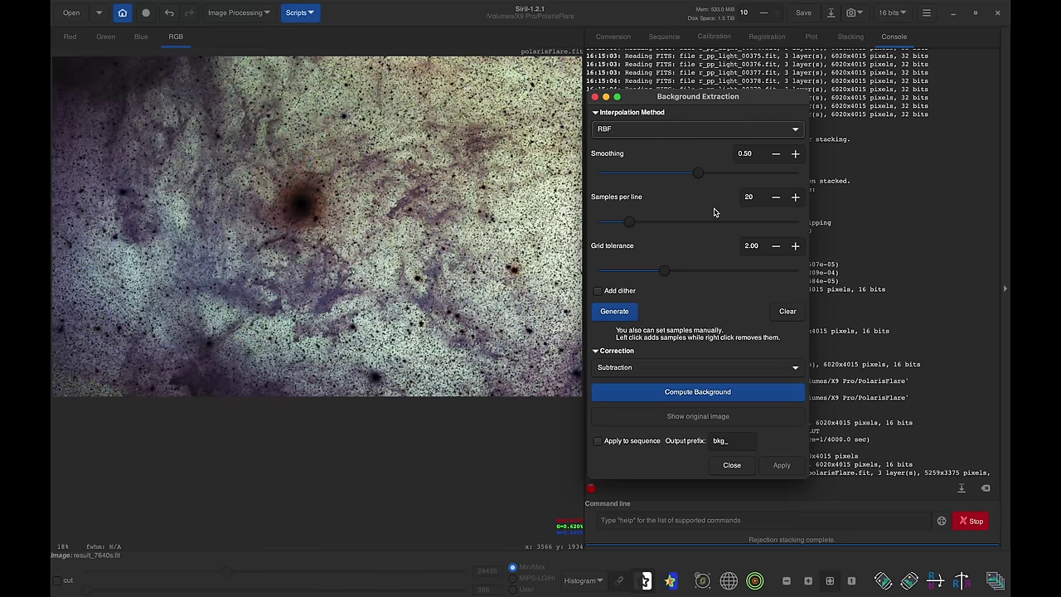
- Set the RBF smoothing of the background extraction to 0.85
drag(698, 173, 762, 176)
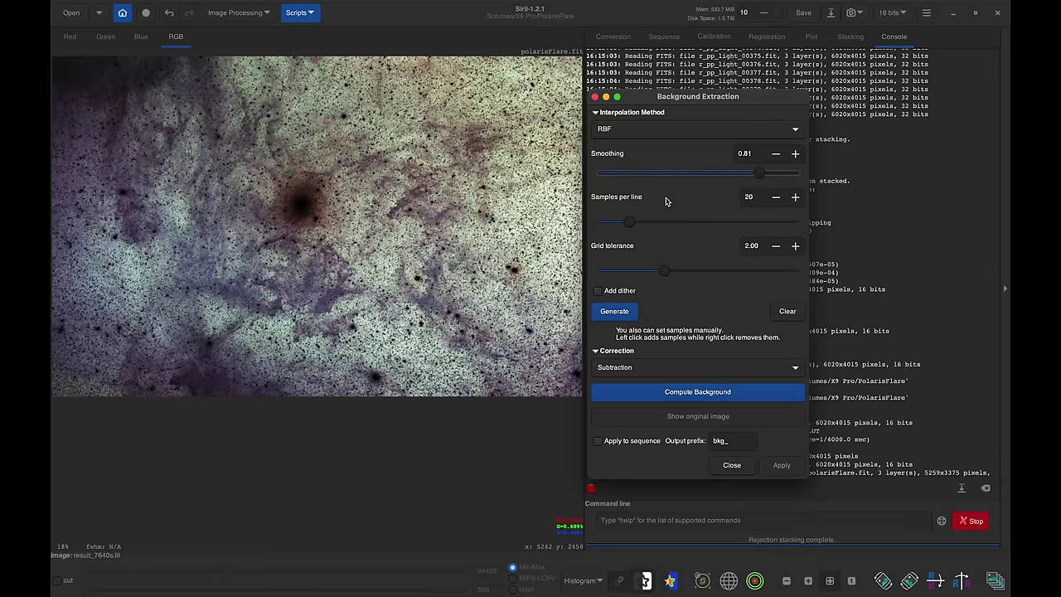
drag(759, 173, 698, 176)
drag(700, 176, 777, 176)
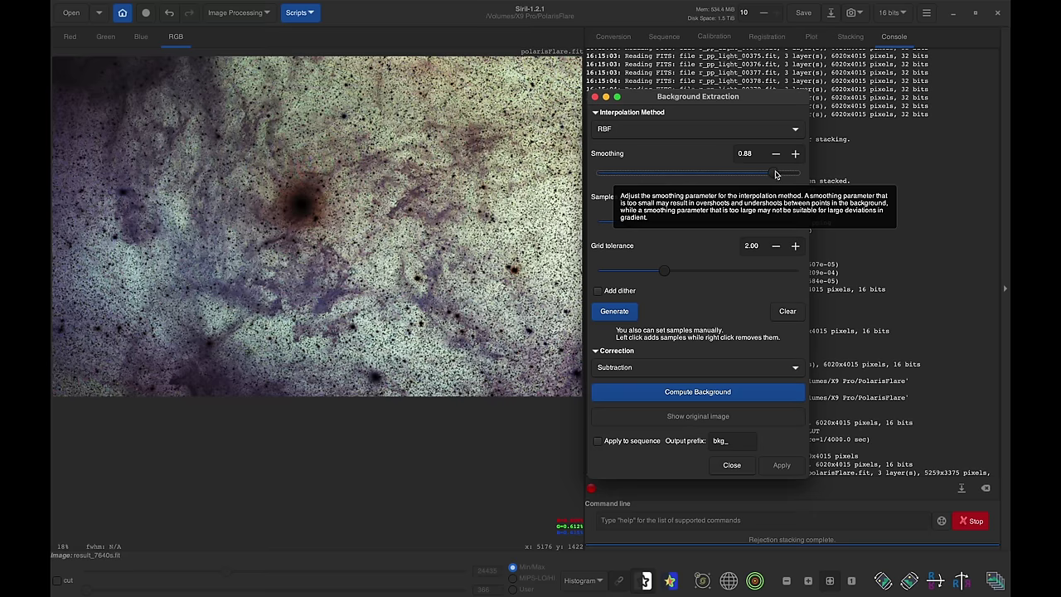
mouse_move(776, 174)
mouse_down()
mouse_move(690, 171)
mouse_move(769, 174)
mouse_up()
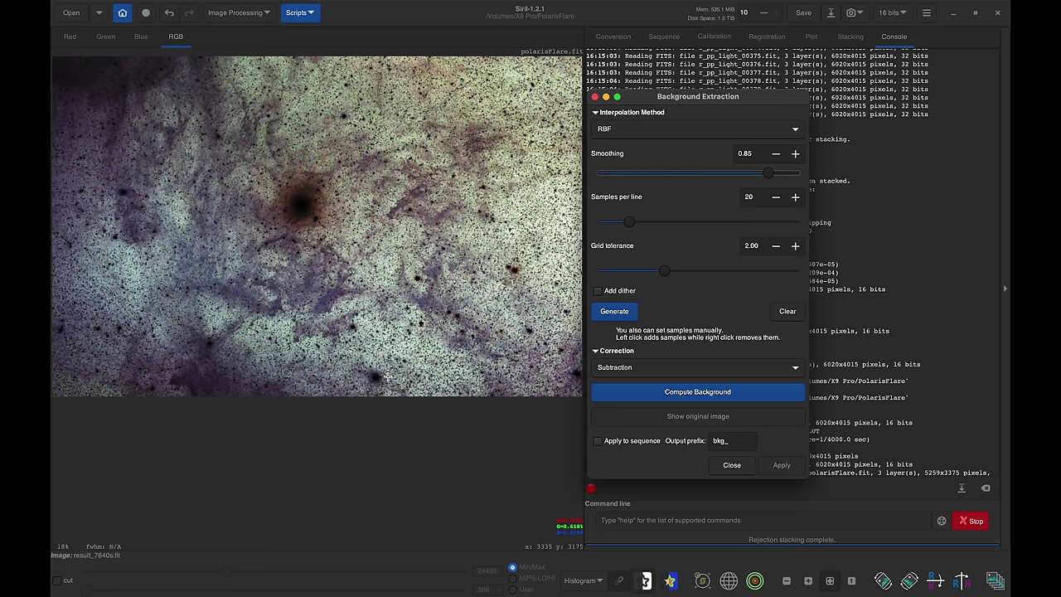
- Place background samples by hand on the image's upper edge, in its upper-right corner and along its right edge
click(328, 59)
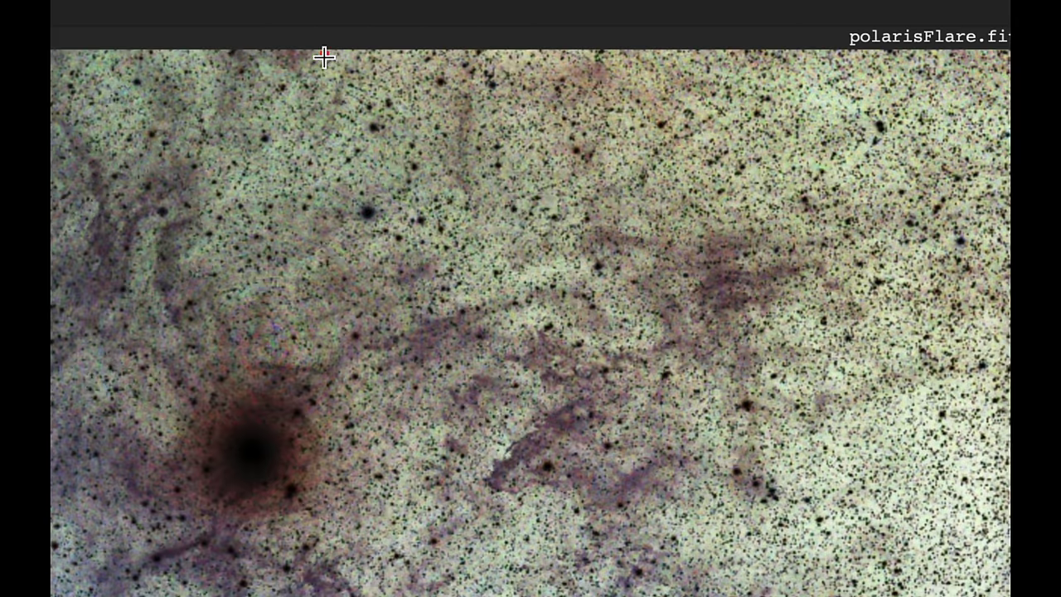
click(323, 57)
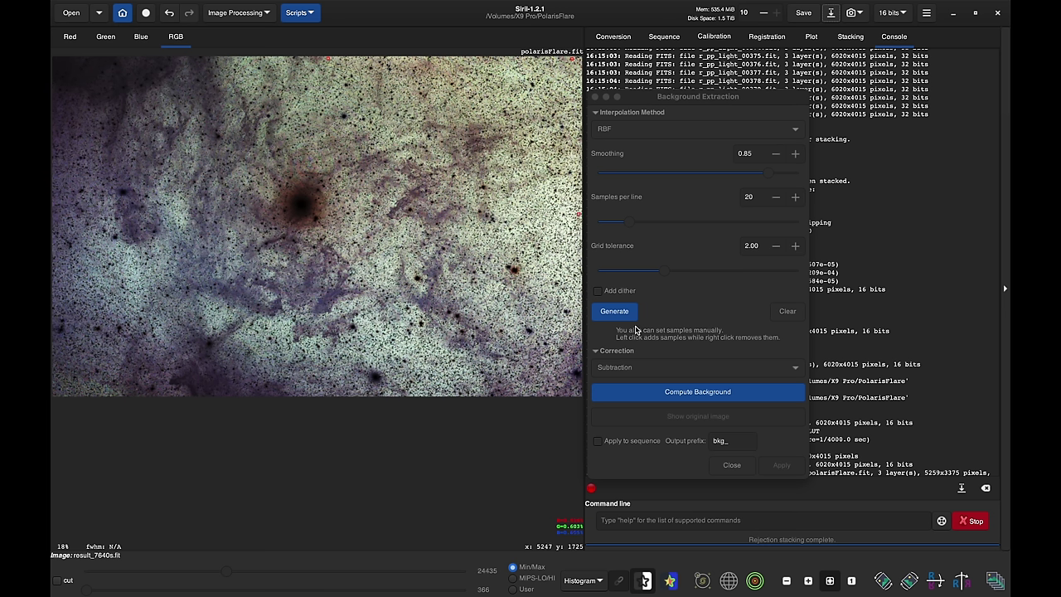
click(809, 582)
click(809, 581)
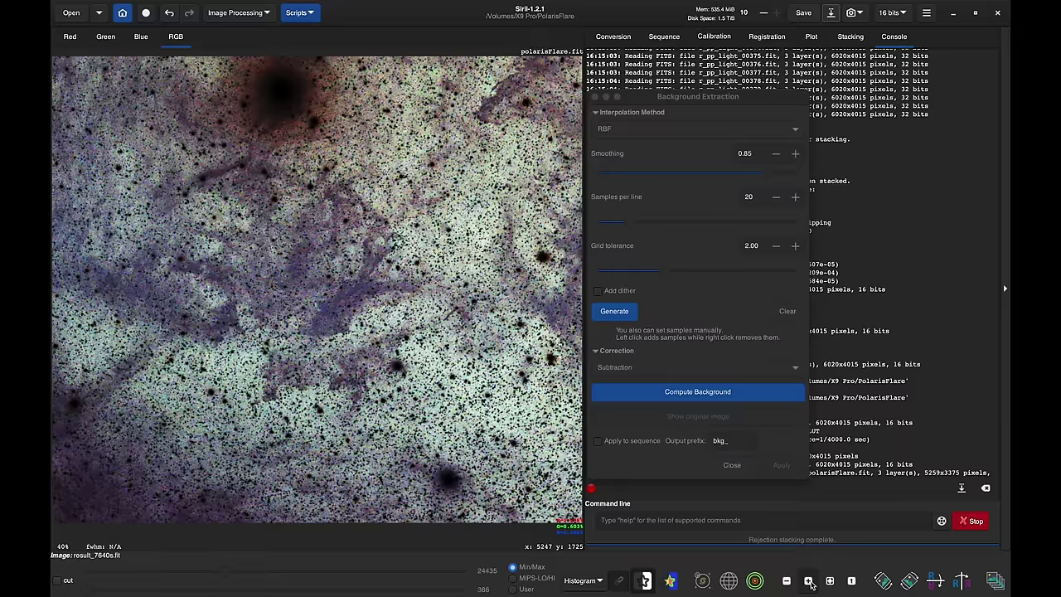
key(super+shift+s)
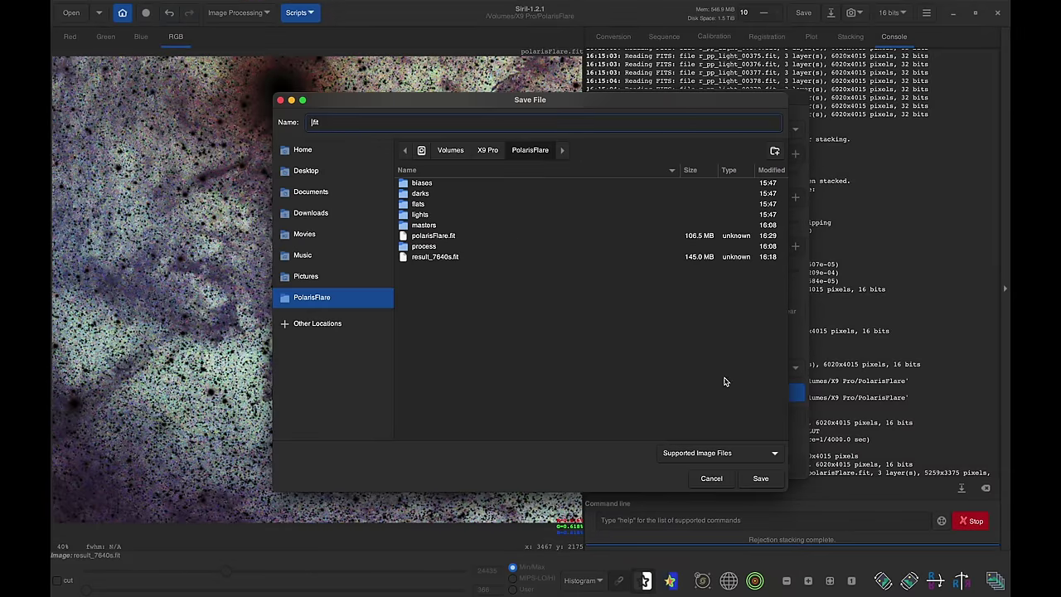
click(712, 478)
drag(547, 203, 321, 294)
scroll(290, 295, right, 3)
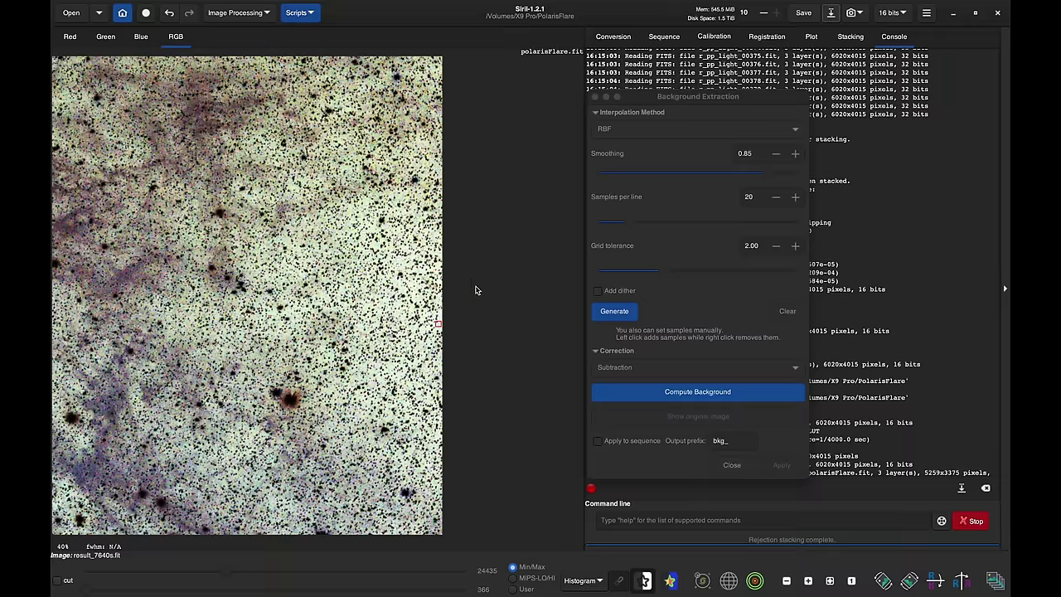
click(438, 324)
- Place background samples along the image's lower edge and in its lower-left corner, away from the dark nebula patches
scroll(249, 290, down, 5)
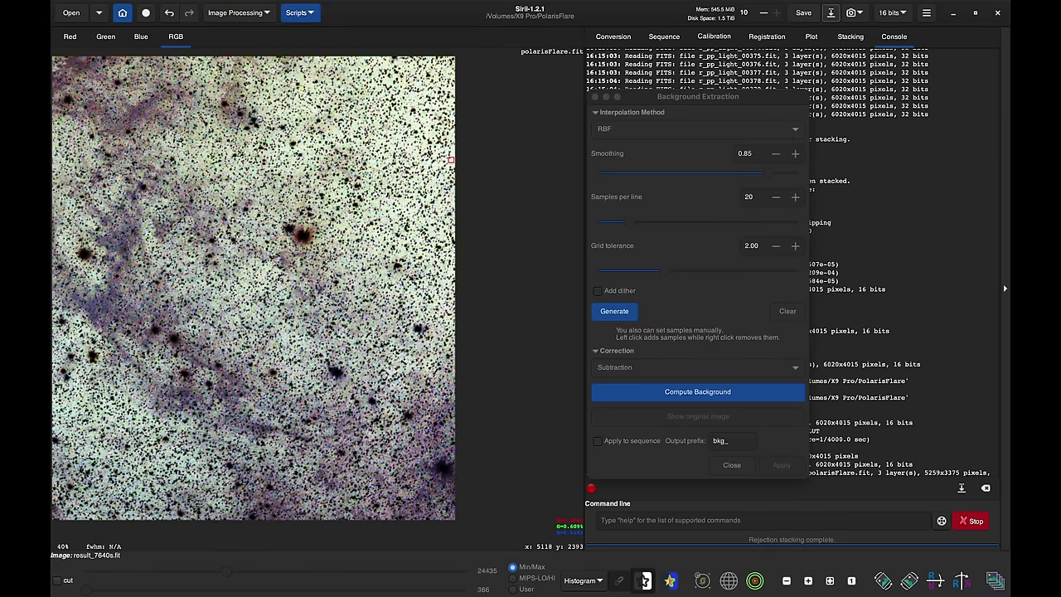
scroll(390, 348, up, 2)
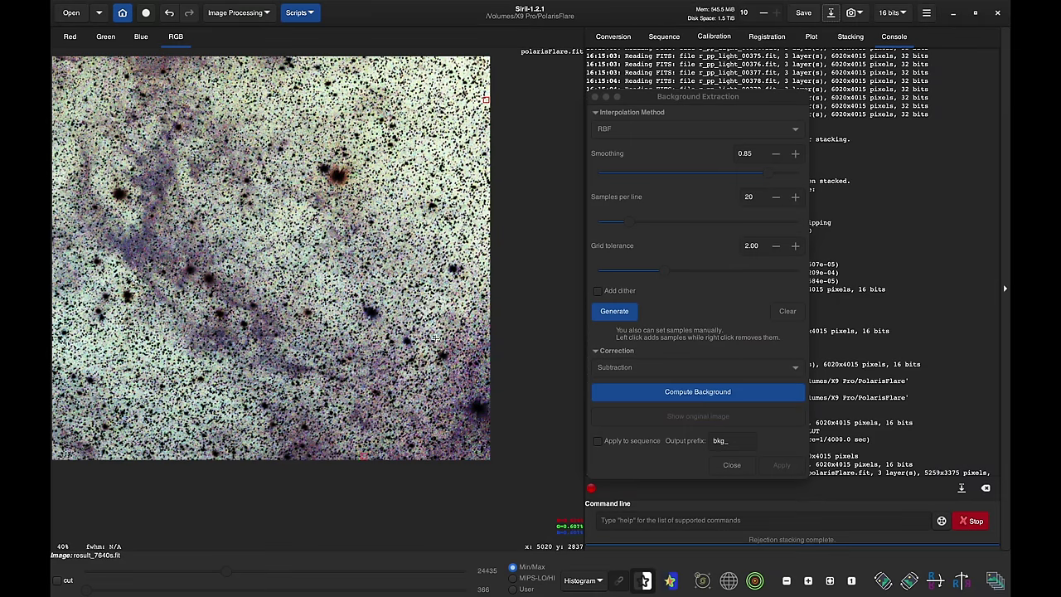
scroll(482, 285, left, 8)
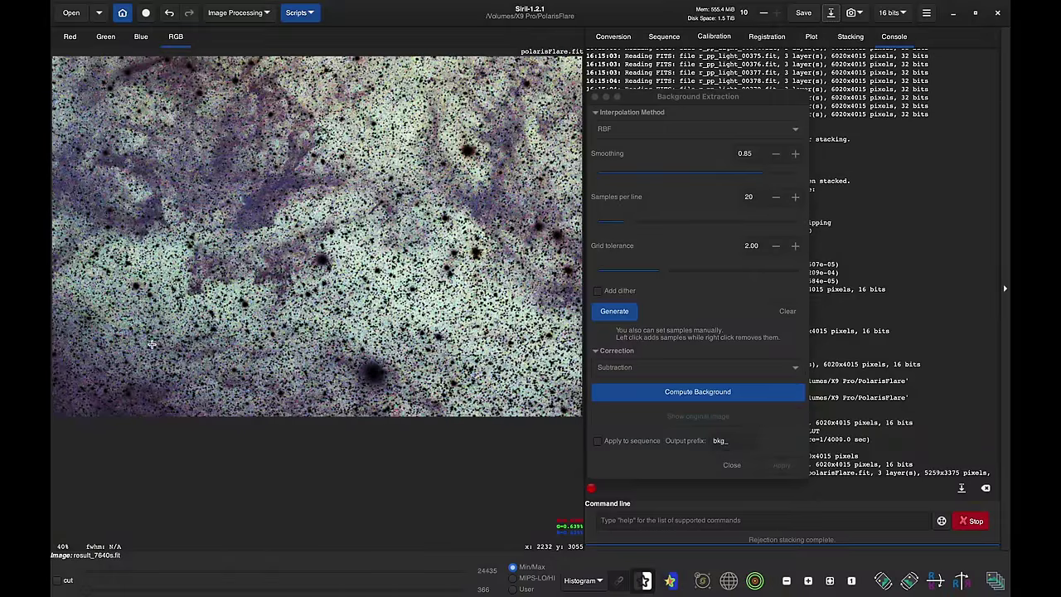
scroll(183, 362, left, 10)
scroll(183, 363, left, 6)
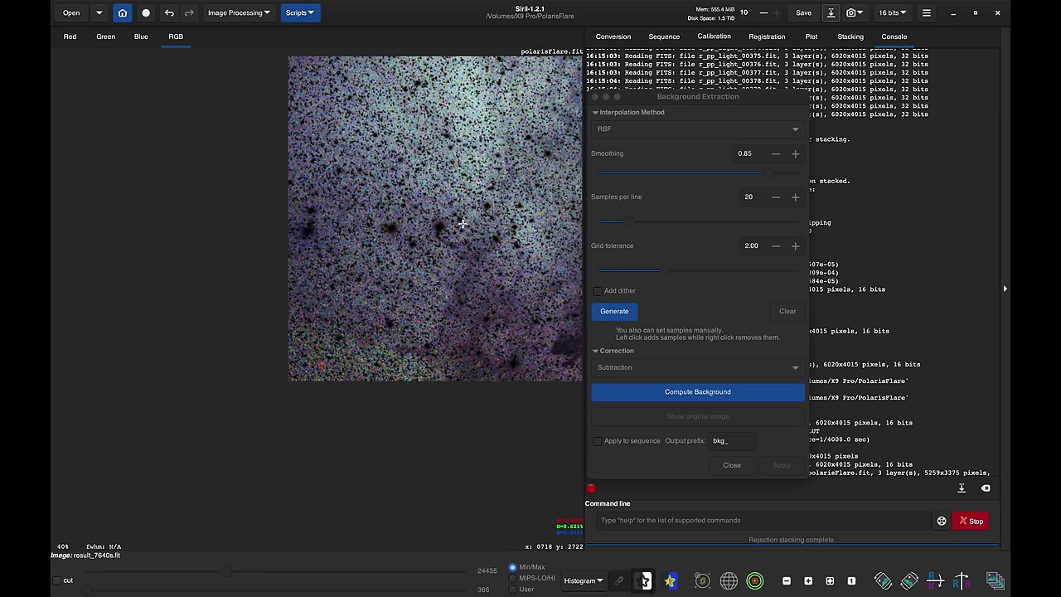
- Place background samples in clear sky on the left side of the image, from the lower left up to the upper left
click(526, 231)
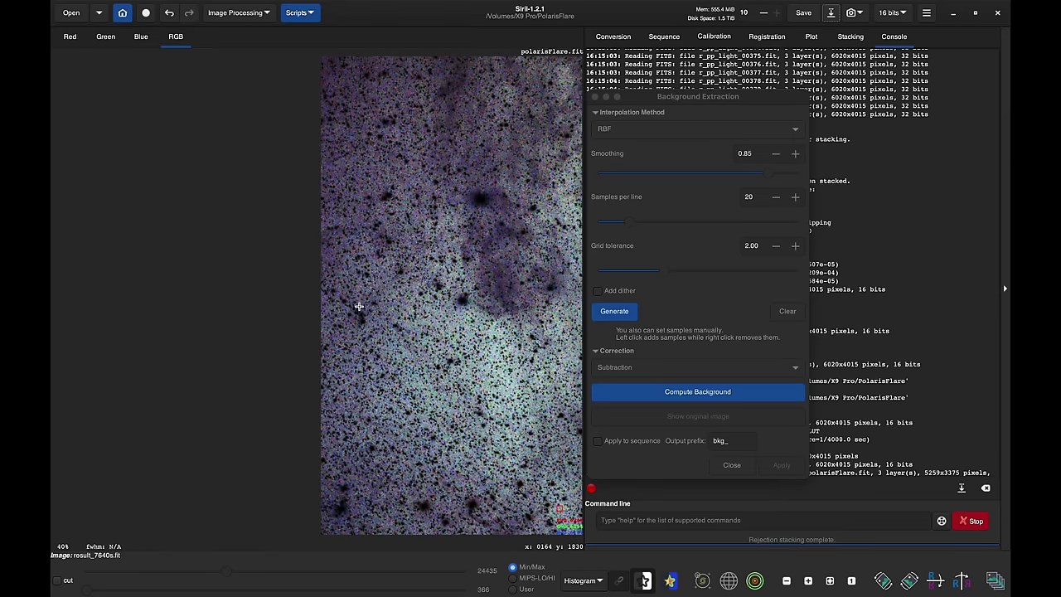
click(370, 395)
scroll(383, 528, up, 2)
drag(383, 528, 339, 504)
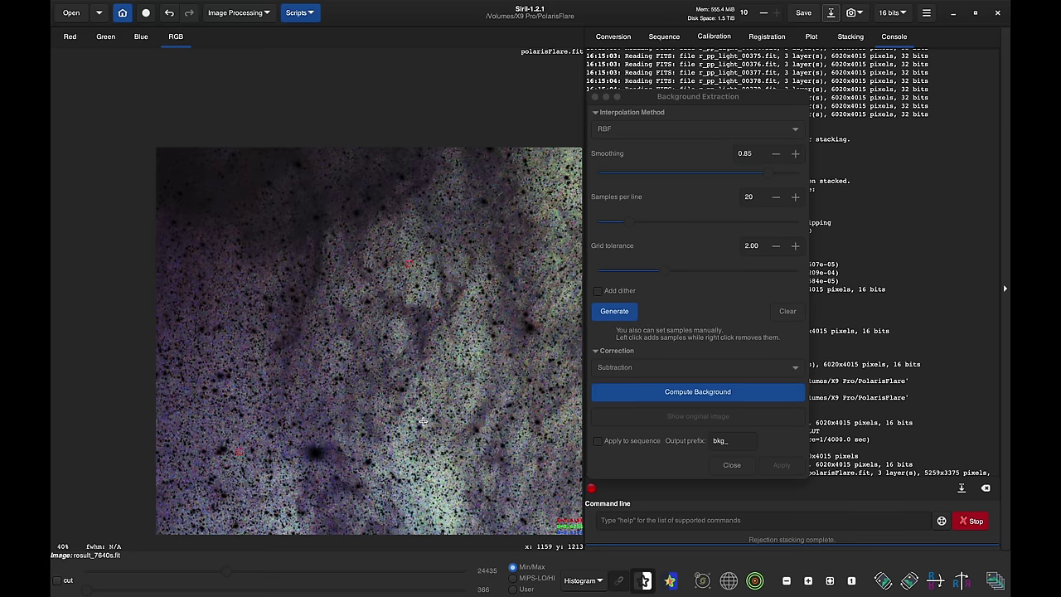
scroll(438, 418, up, 3)
scroll(300, 362, down, 3)
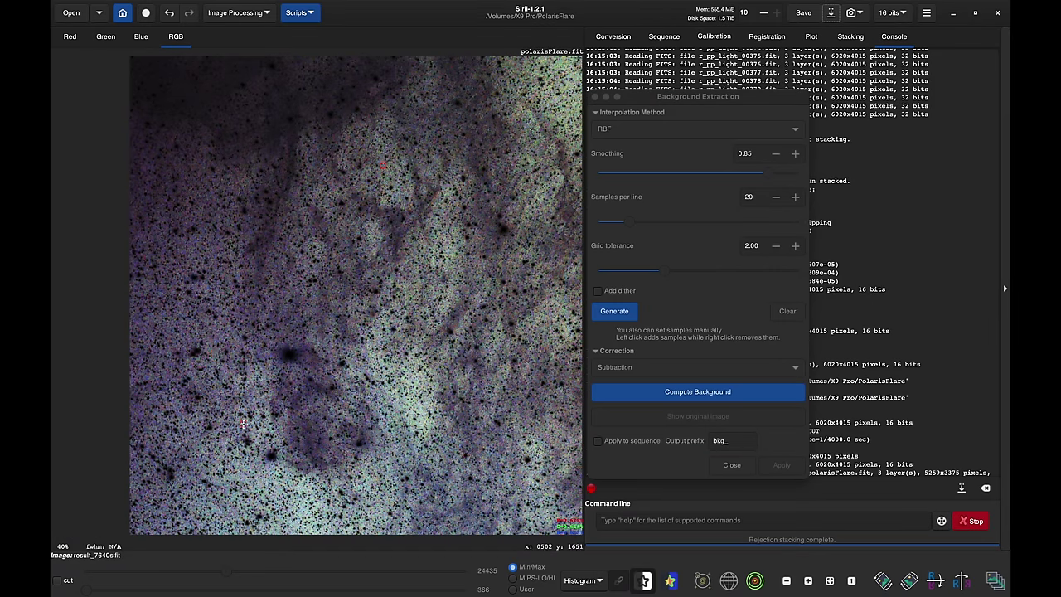
- Place background samples in the clear areas around the bright central star, fit the whole image in view and return to the Background Extraction dialog
drag(443, 218, 203, 363)
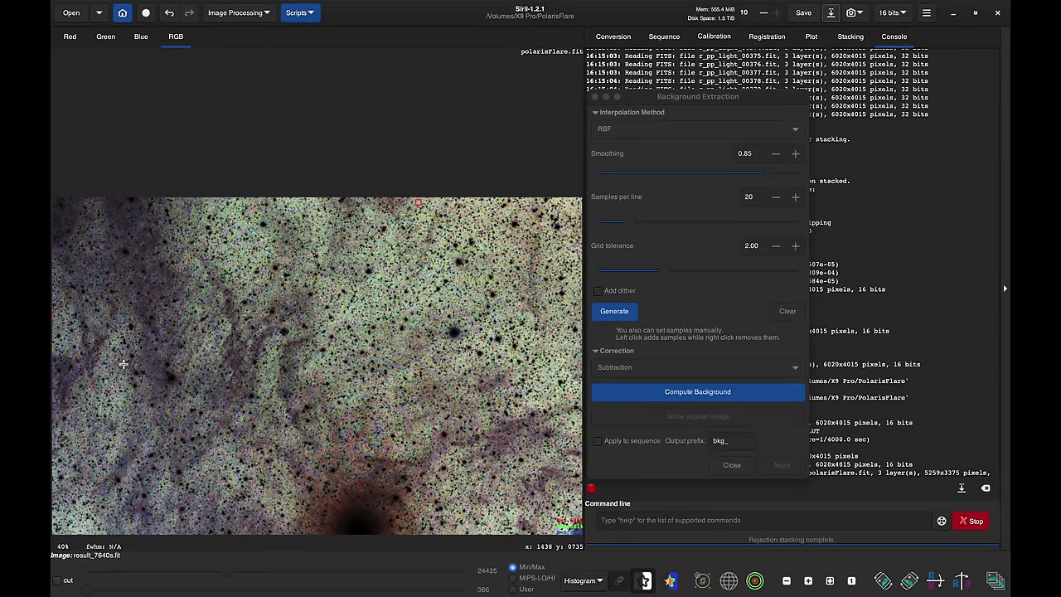
drag(419, 356, 362, 181)
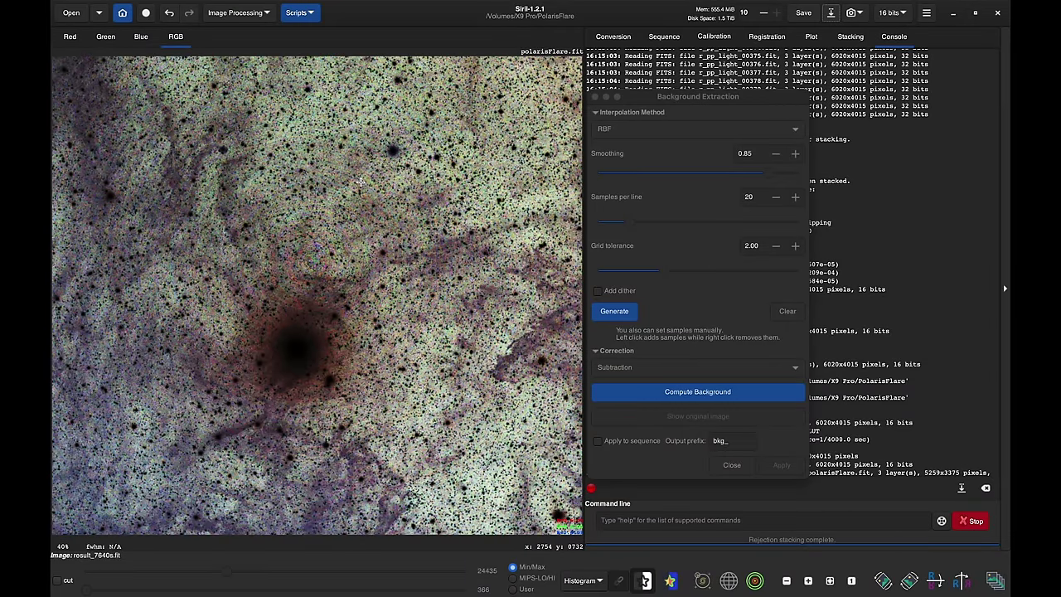
drag(392, 455, 415, 342)
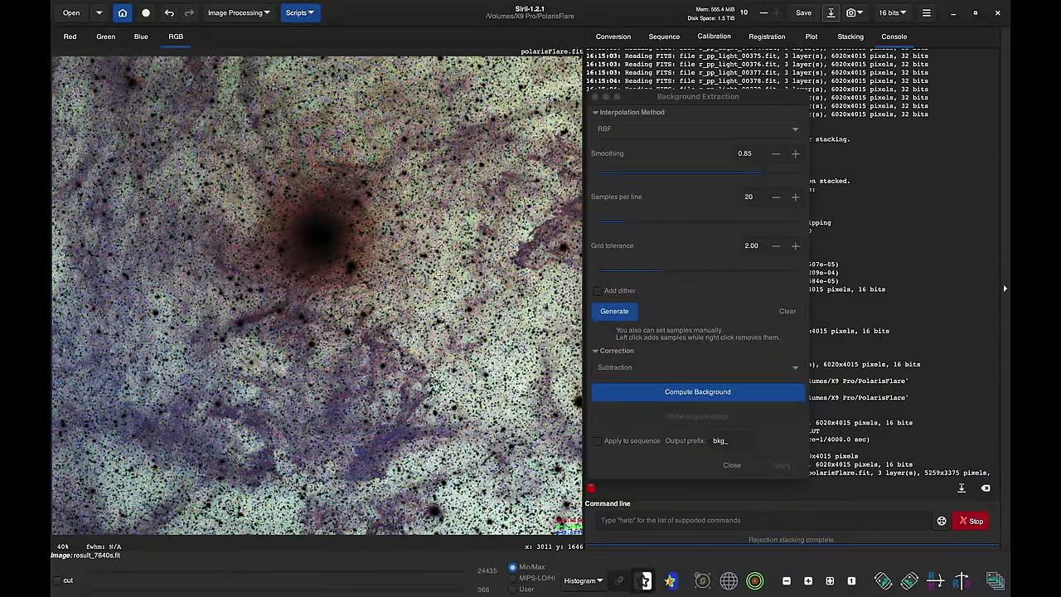
click(441, 281)
click(228, 204)
click(830, 582)
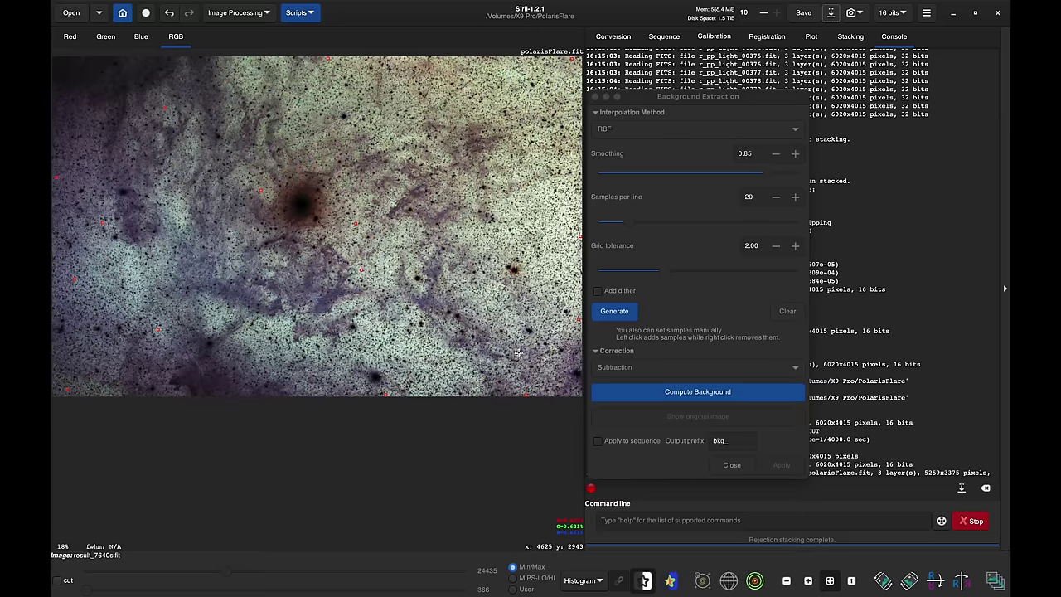
click(670, 96)
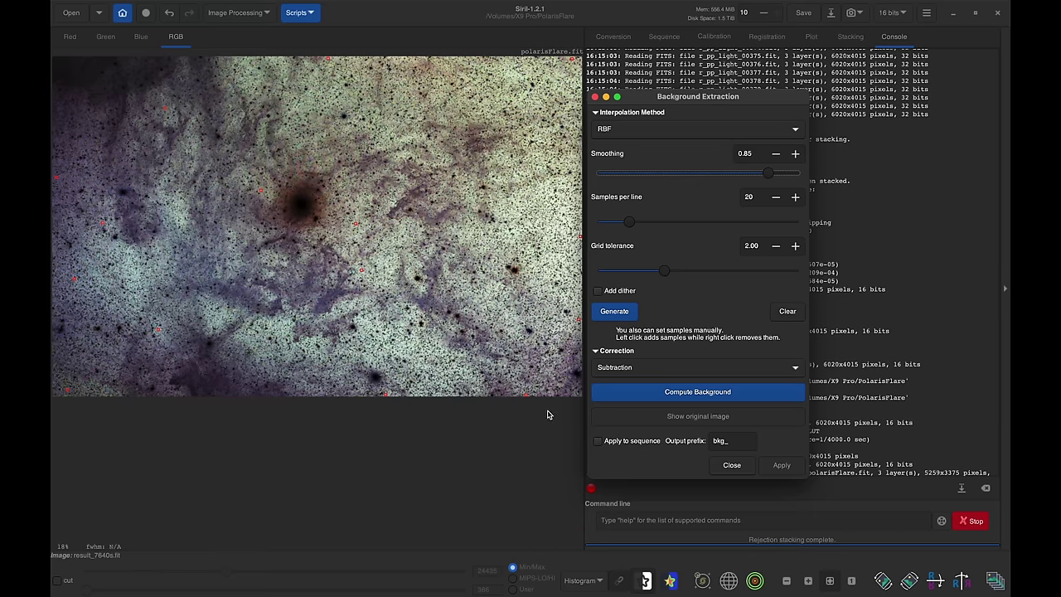
- Compute the RBF background with Subtraction, turn off the negative view and set the display mode to AutoStretch
click(686, 396)
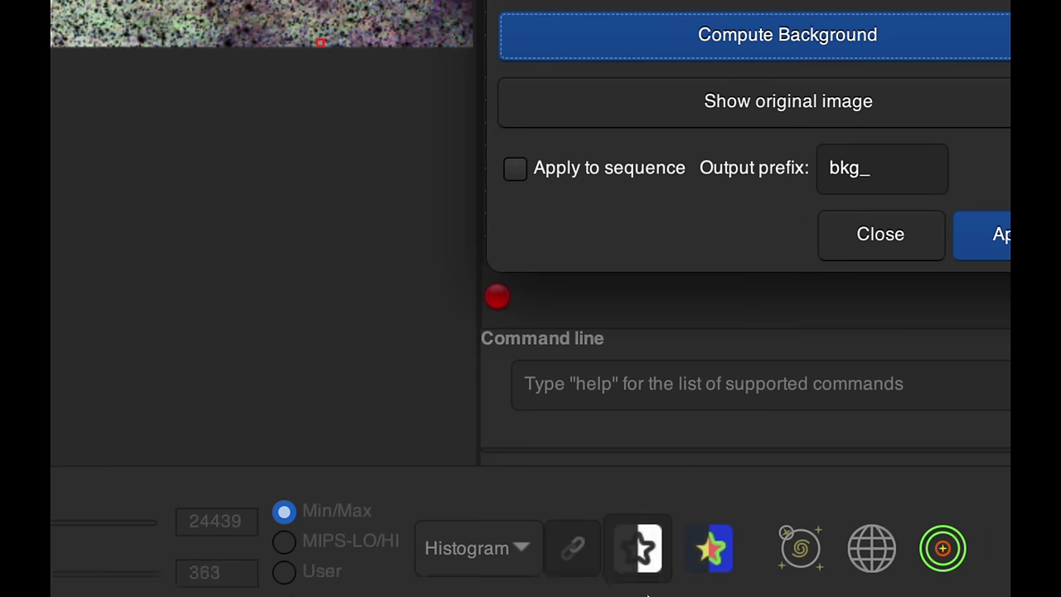
mouse_move(648, 586)
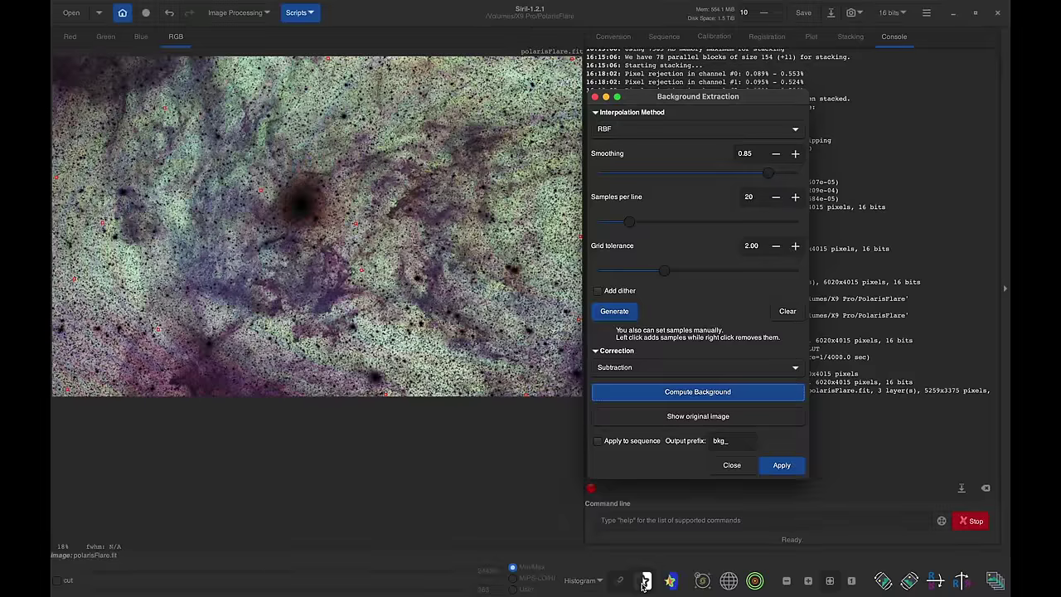
click(644, 582)
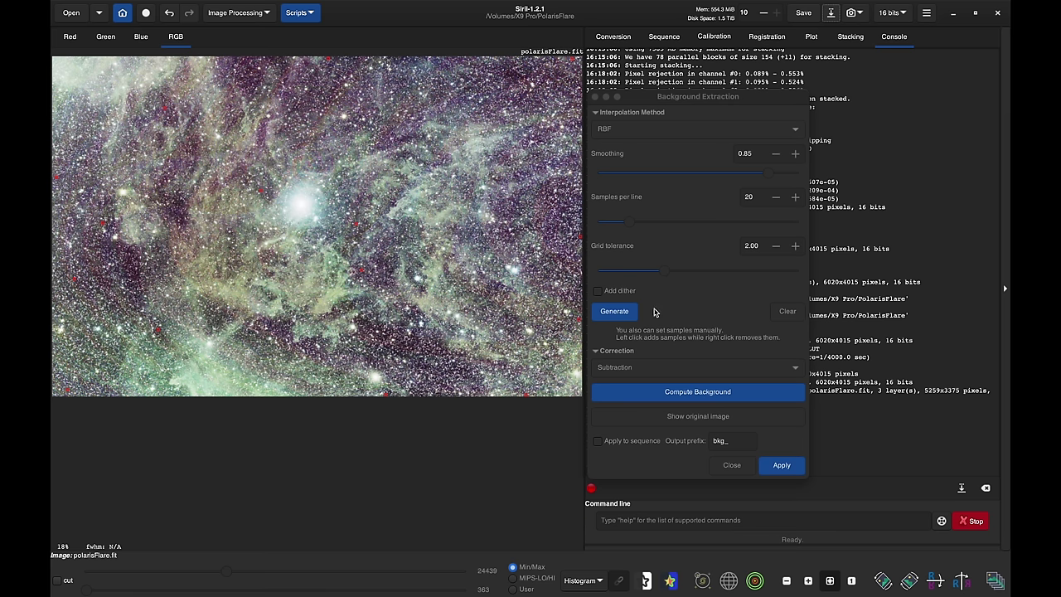
click(597, 580)
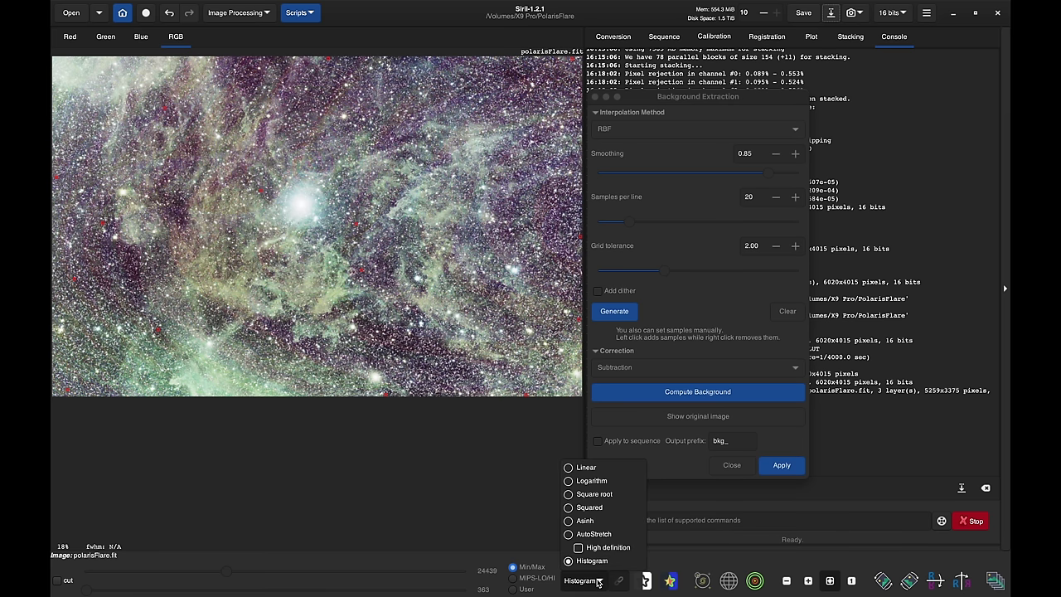
click(604, 536)
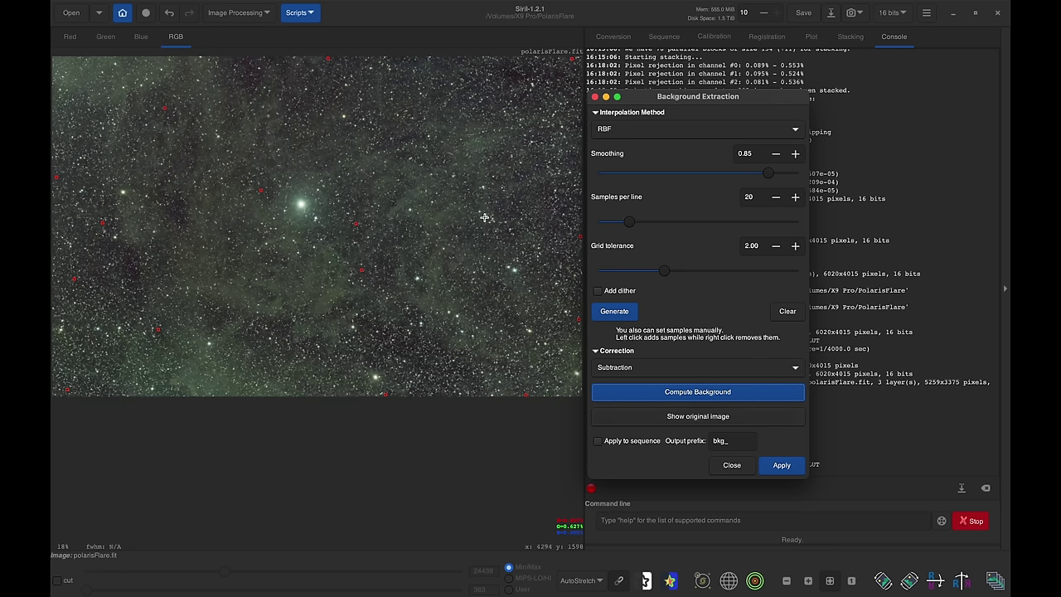
- Compare the computed background-subtracted image with the original several times in AutoStretch display
click(697, 422)
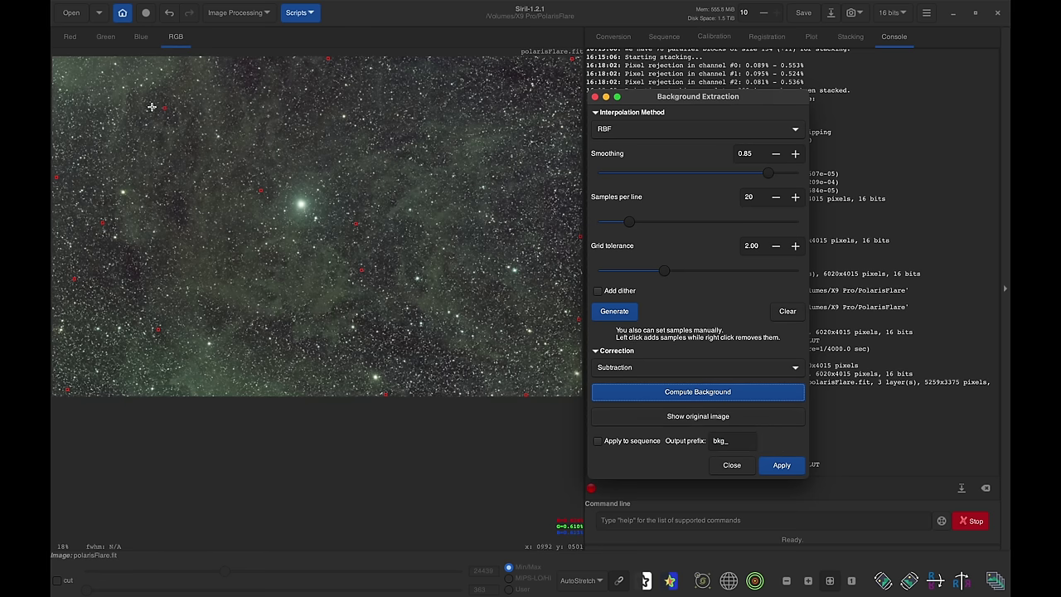
click(680, 416)
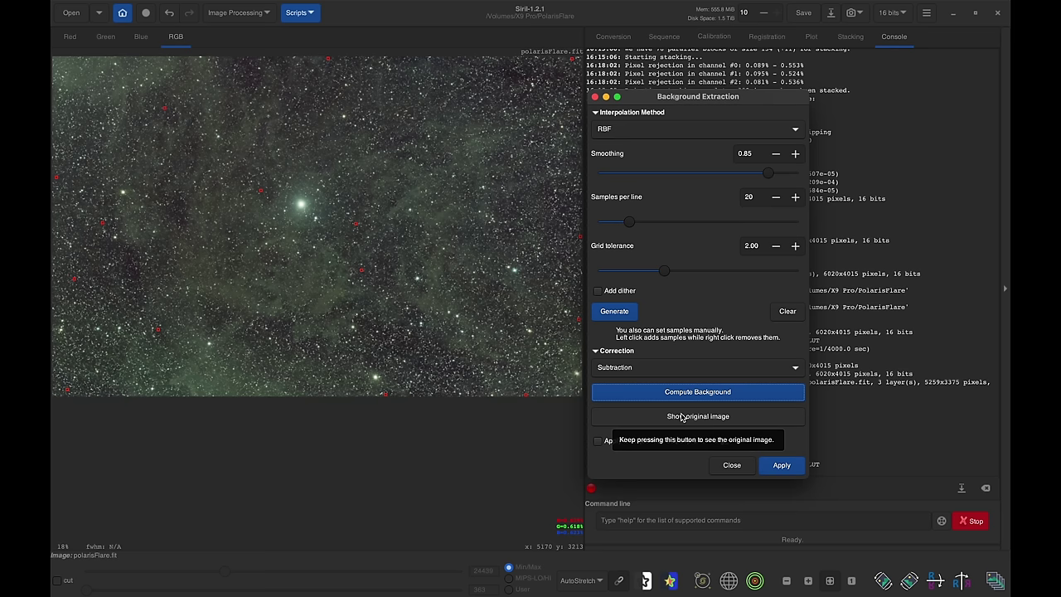
click(682, 417)
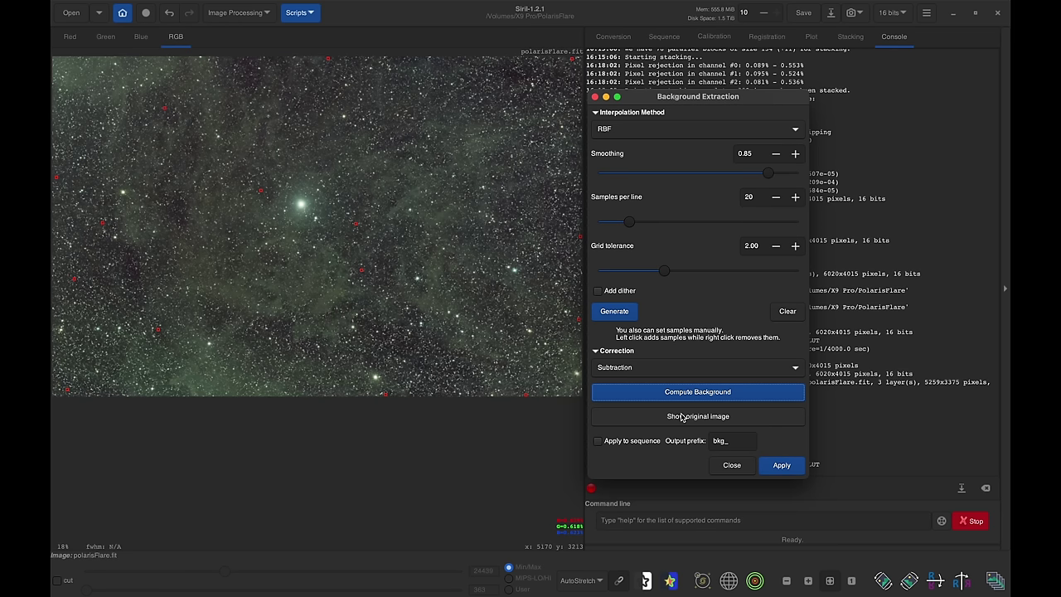
click(681, 417)
click(681, 417)
click(682, 416)
click(713, 418)
click(713, 419)
- Try computing the background with Polynomial interpolation at degree order 2 and check it in Histogram display mode
click(676, 131)
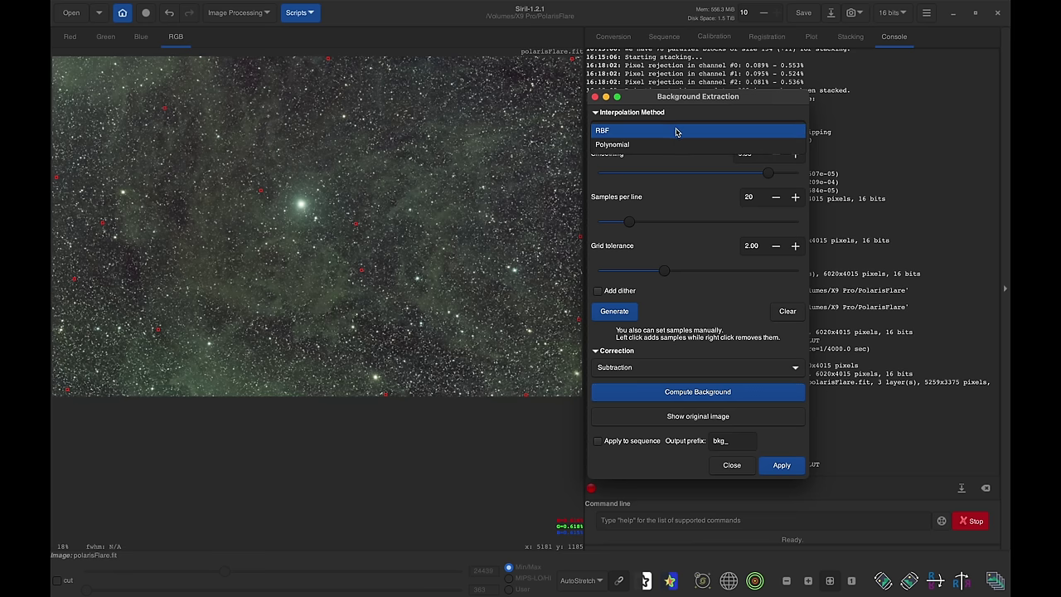
click(676, 146)
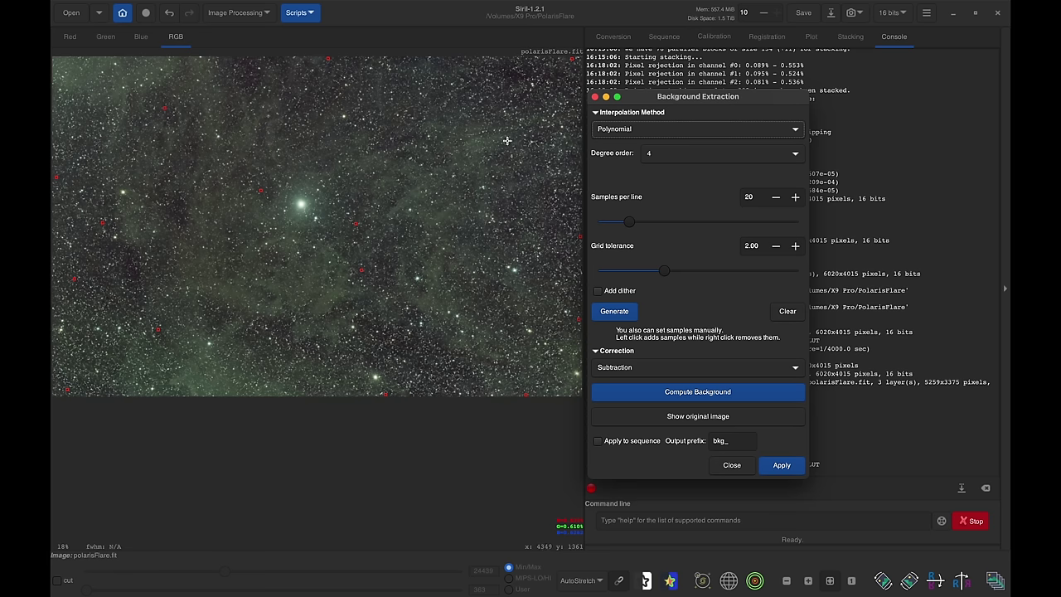
click(683, 158)
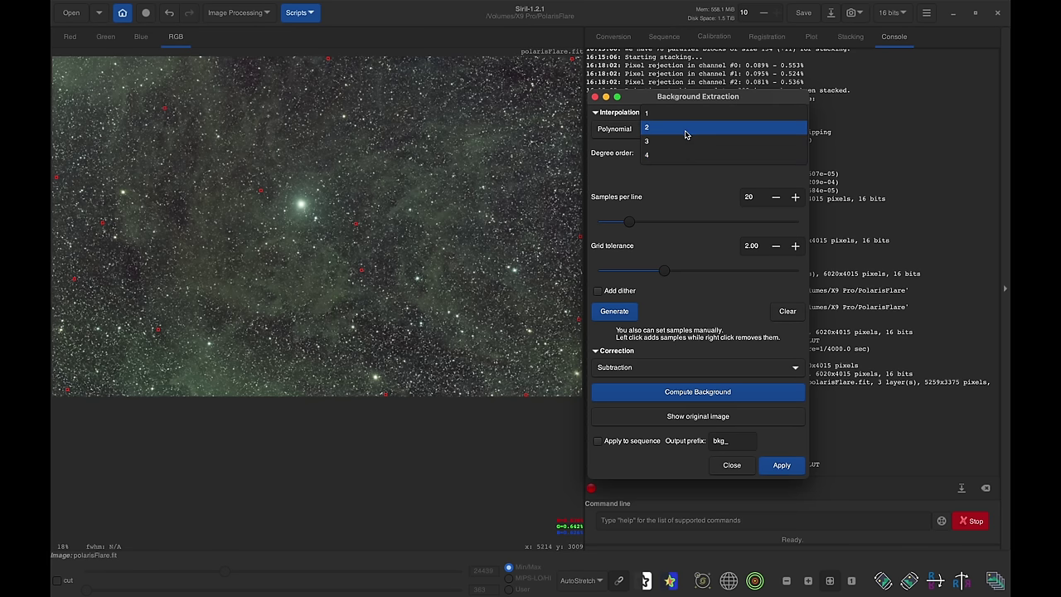
click(686, 134)
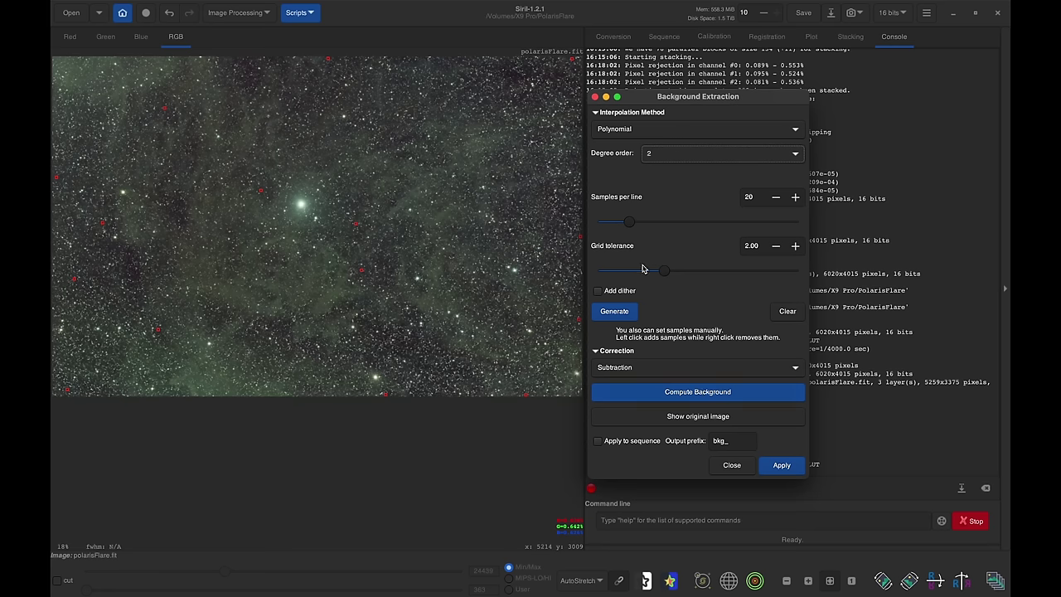
click(692, 396)
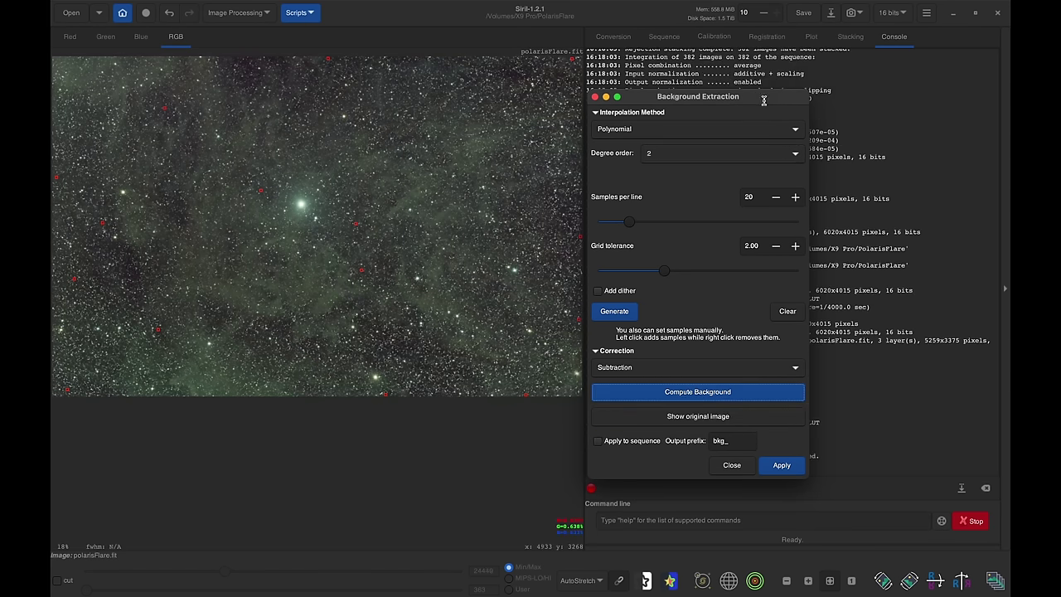
drag(761, 99, 806, 108)
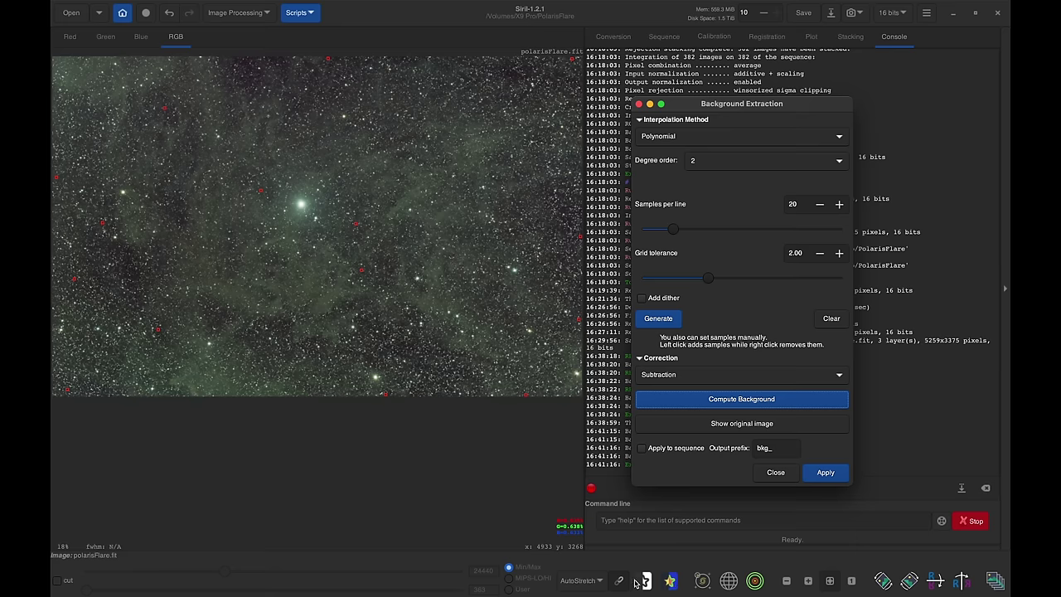
click(594, 582)
click(586, 561)
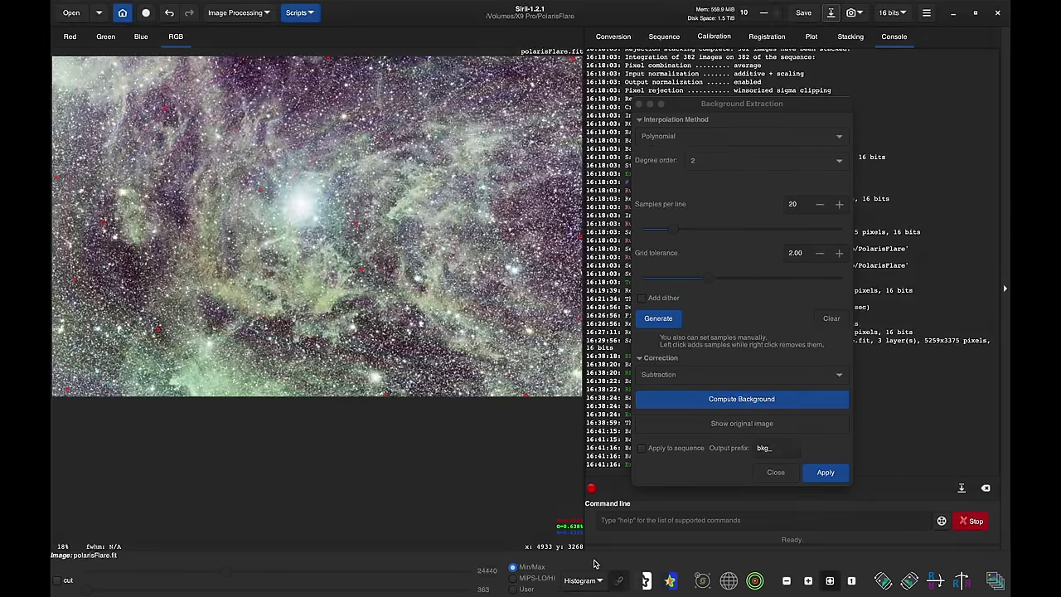
- Set the interpolation method back to RBF and recompute the background
click(713, 140)
click(713, 138)
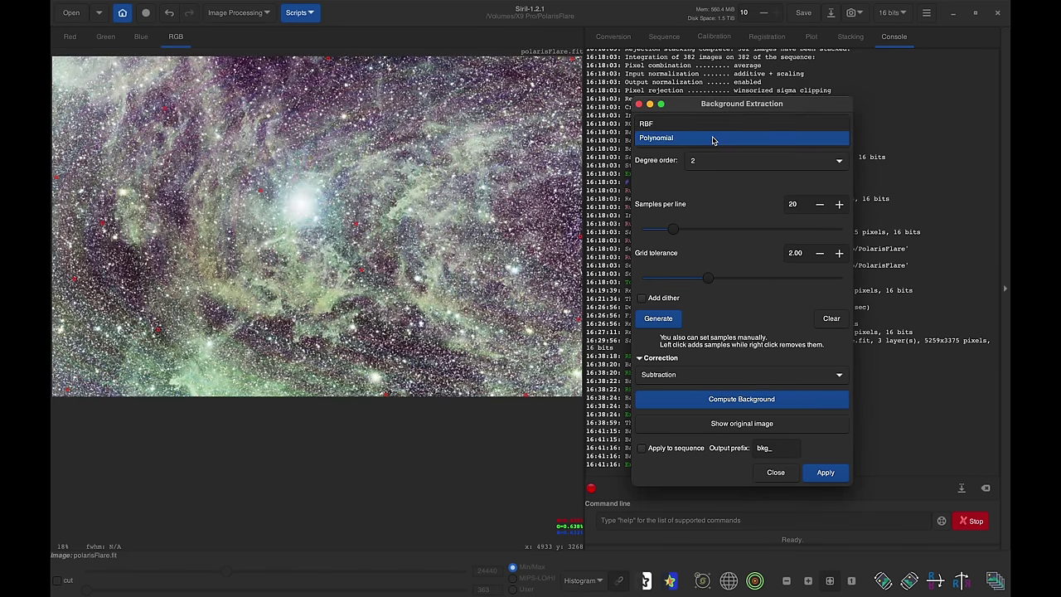
click(712, 138)
click(738, 402)
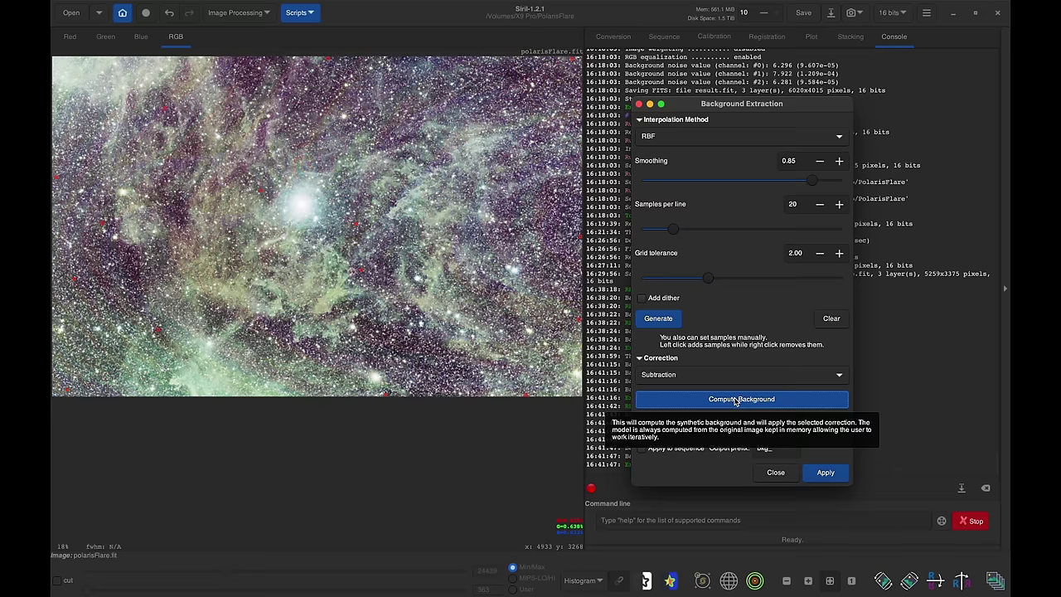
click(735, 401)
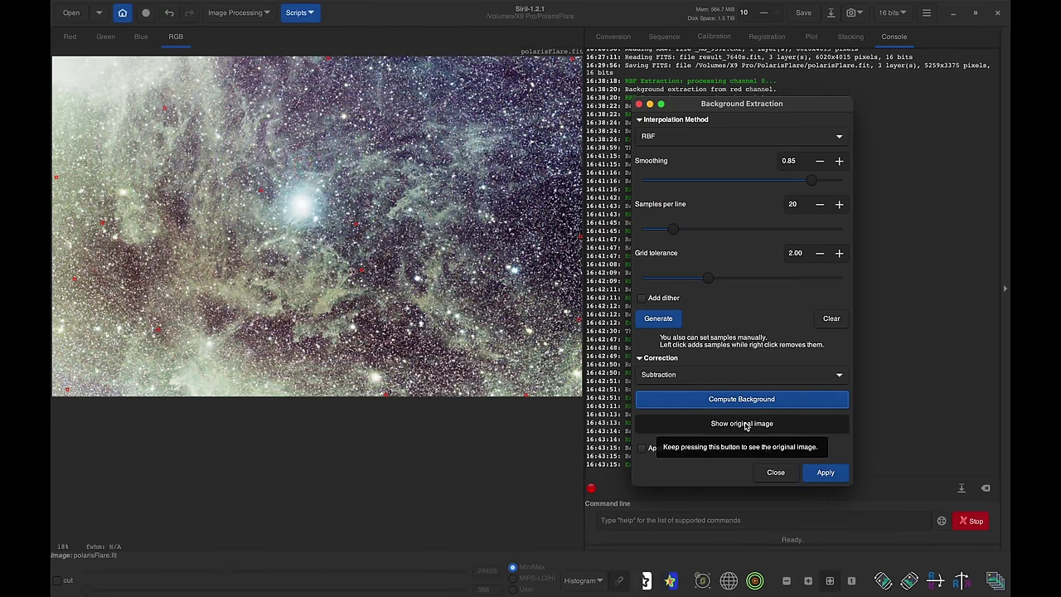
- Compare the recomputed RBF result with the original image in Histogram display
click(746, 425)
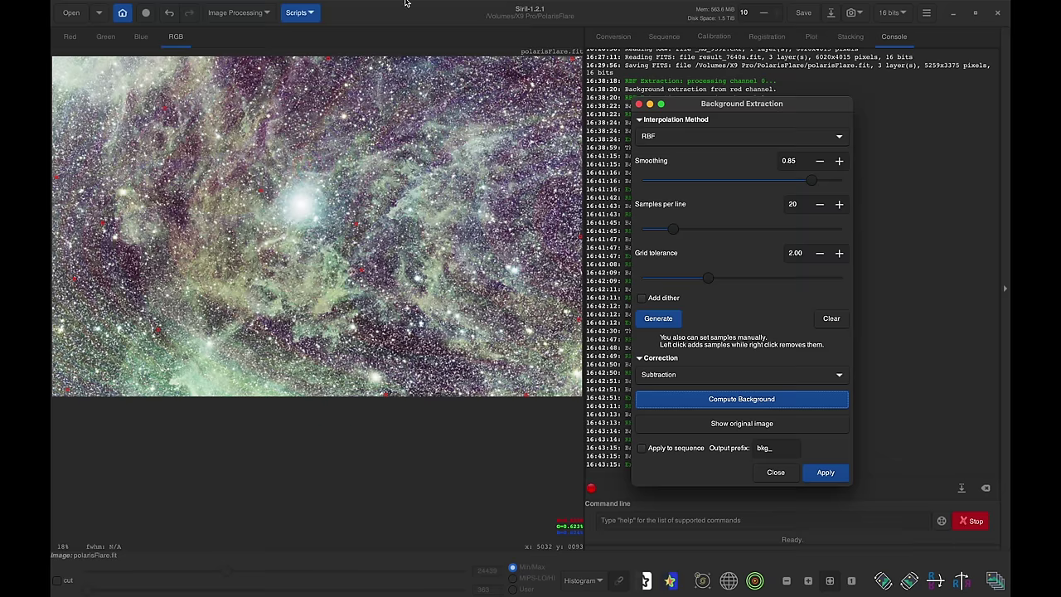
click(743, 426)
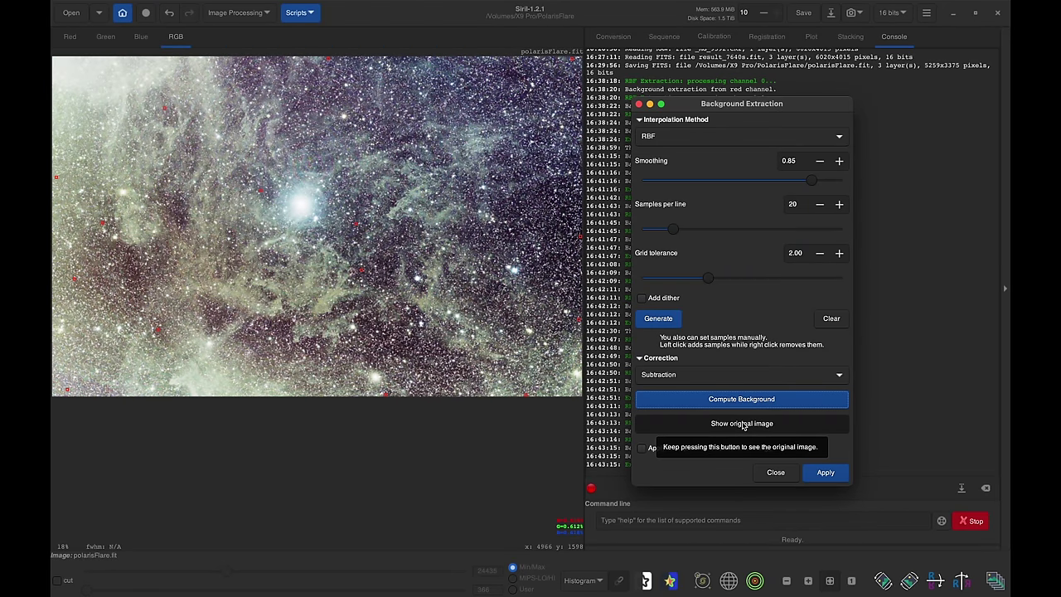
click(743, 426)
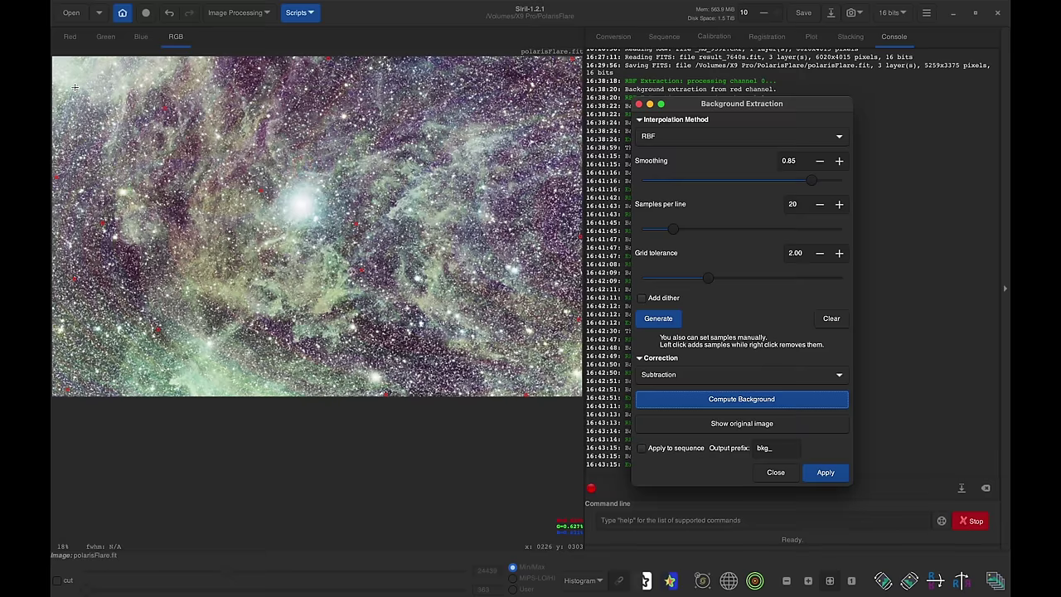
- Add background samples in darker sky near the upper-left and lower-left corners, recomputing the background after each addition
scroll(75, 87, up, 5)
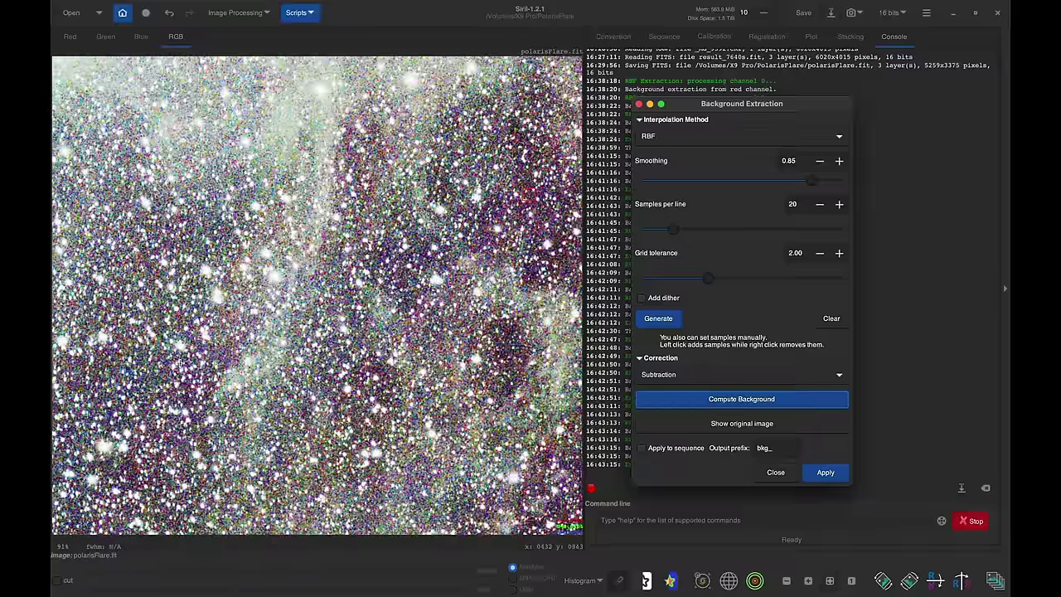
drag(131, 191, 269, 237)
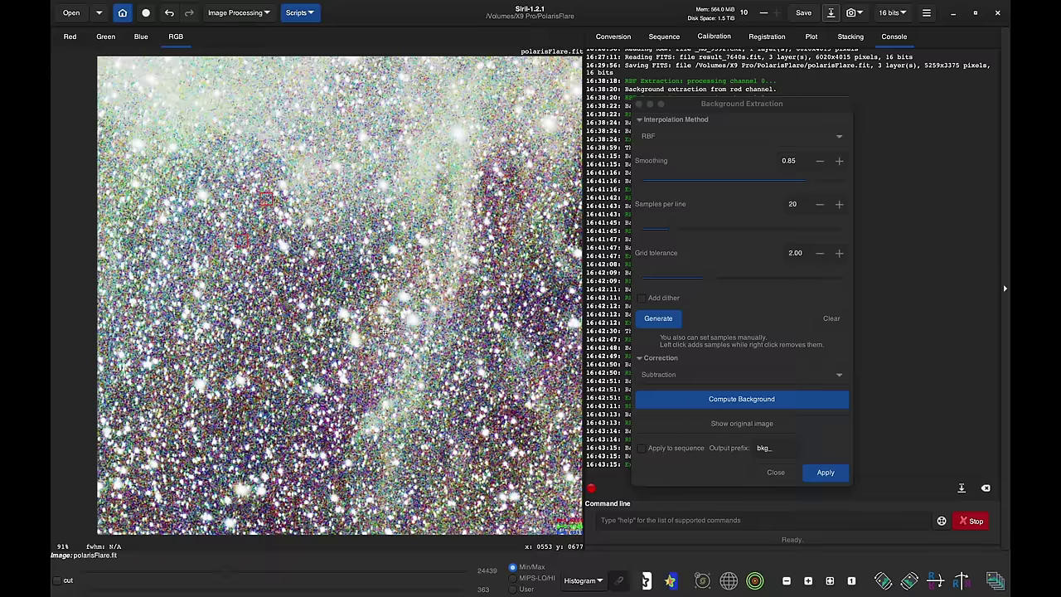
click(829, 580)
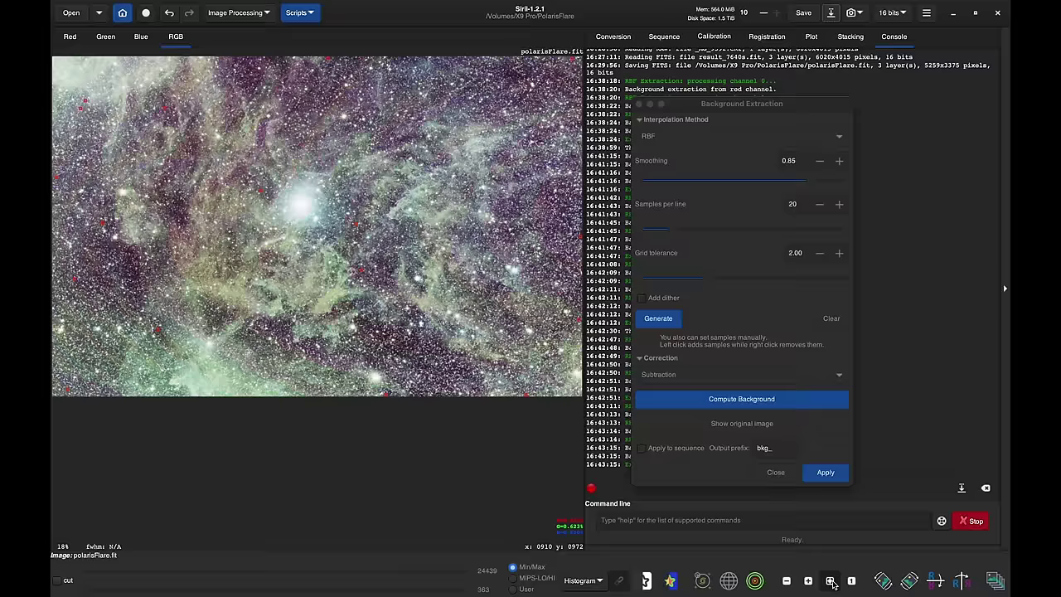
click(734, 400)
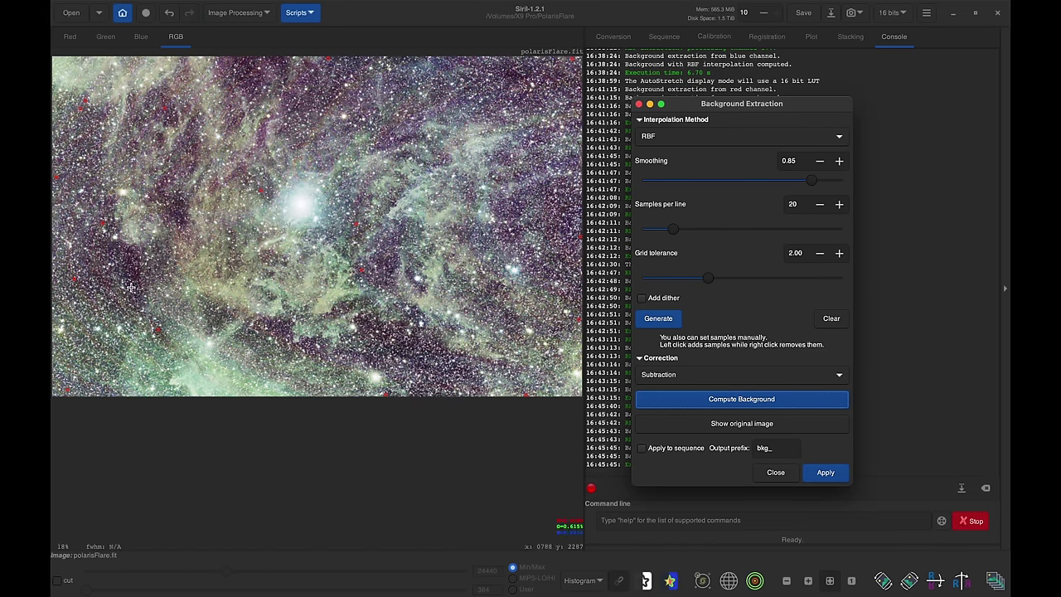
click(91, 363)
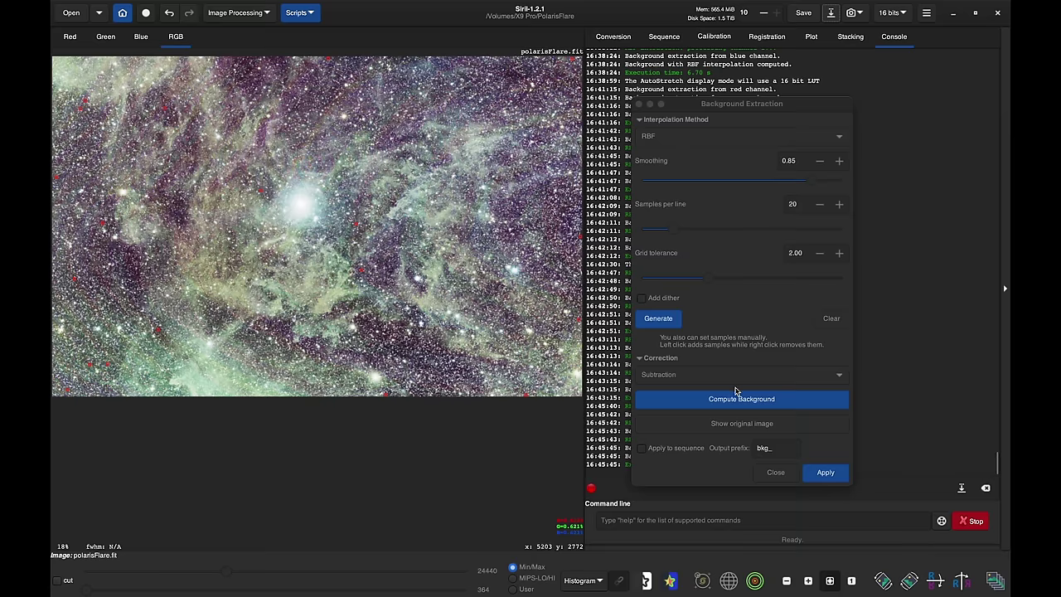
click(759, 401)
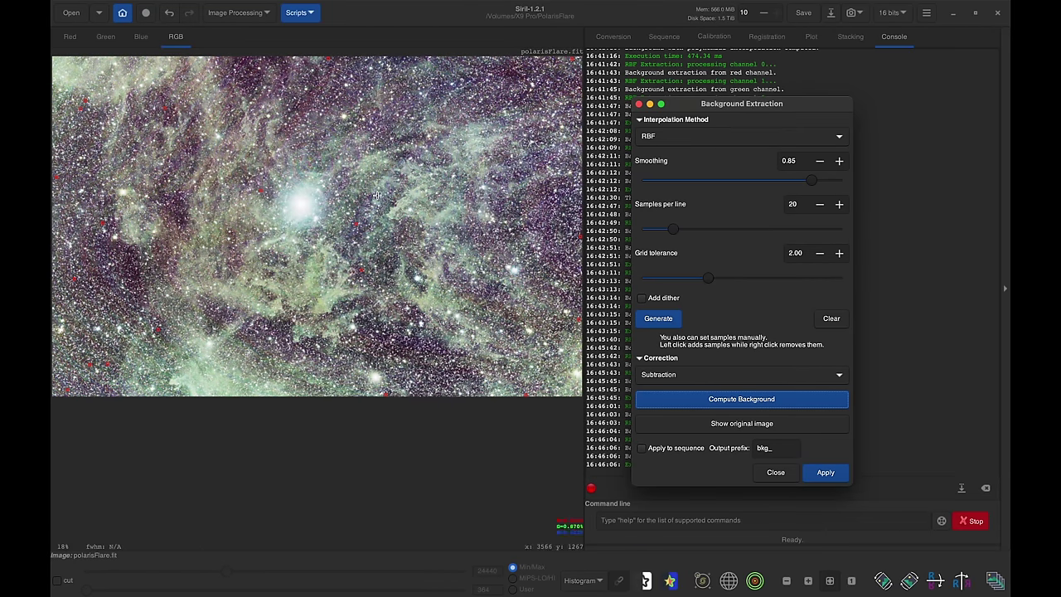
- Set the display mode to AutoStretch and compare the refined background extraction with the original image
mouse_move(446, 594)
click(597, 580)
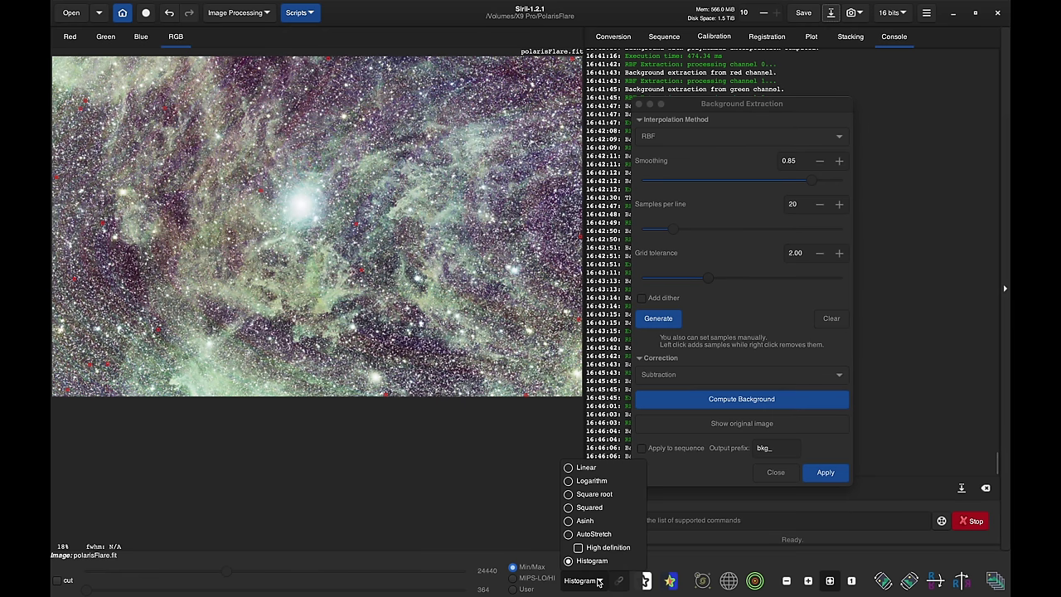
click(594, 534)
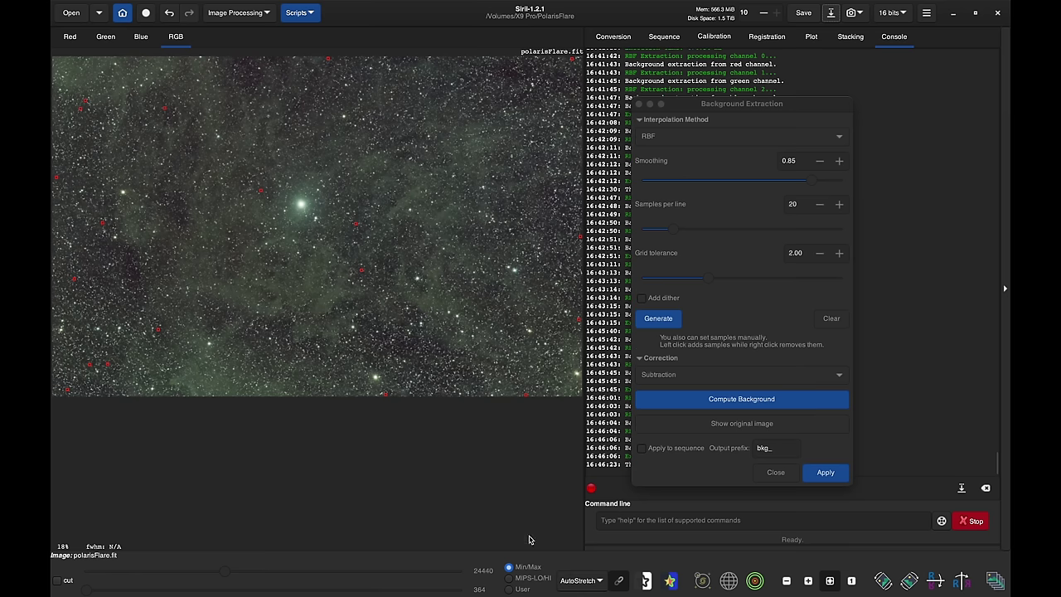
click(725, 426)
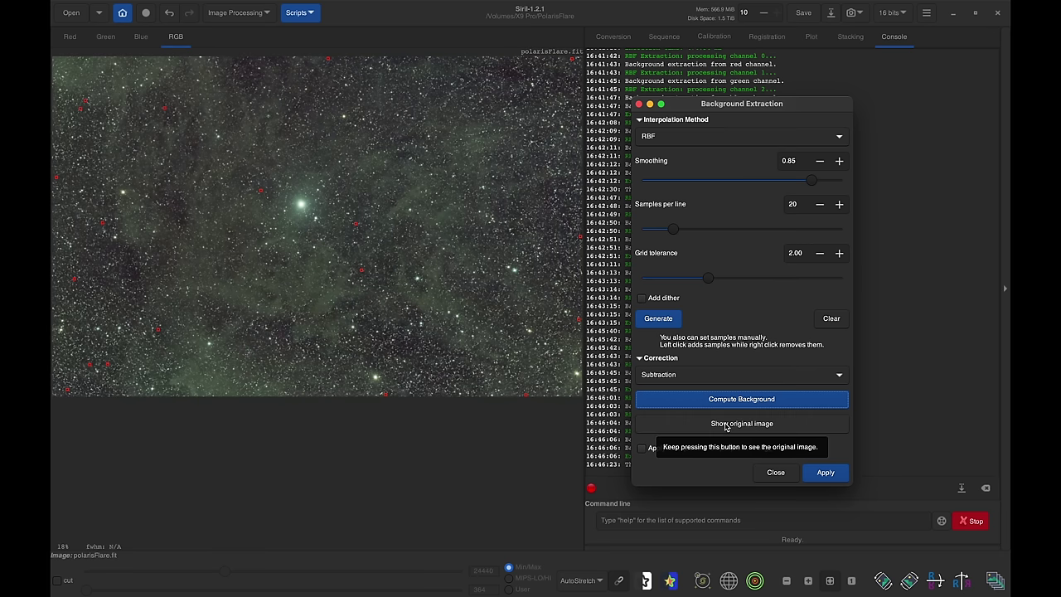
click(726, 426)
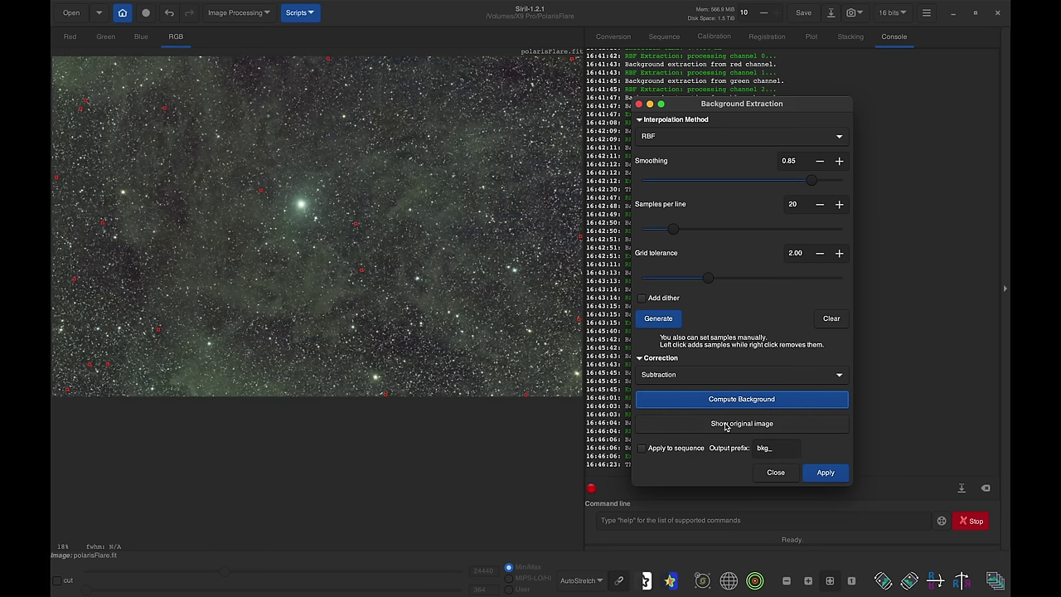
click(725, 426)
click(726, 426)
click(757, 425)
click(757, 425)
click(757, 425)
- Apply the background extraction and save the image as polarisFlare_bkgExtracted.fit in the PolarisFlare folder
click(826, 472)
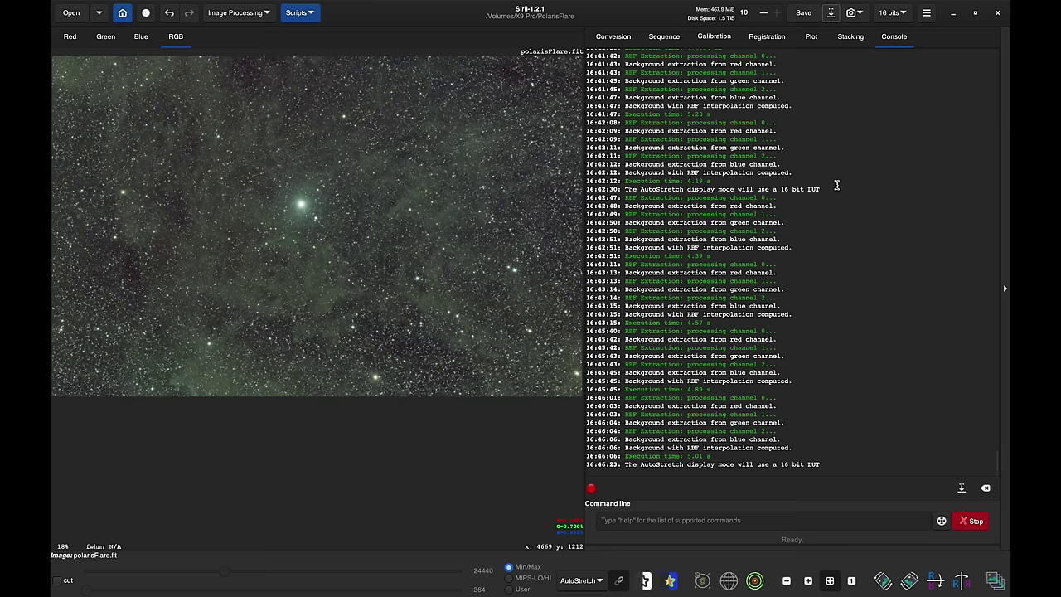
click(831, 13)
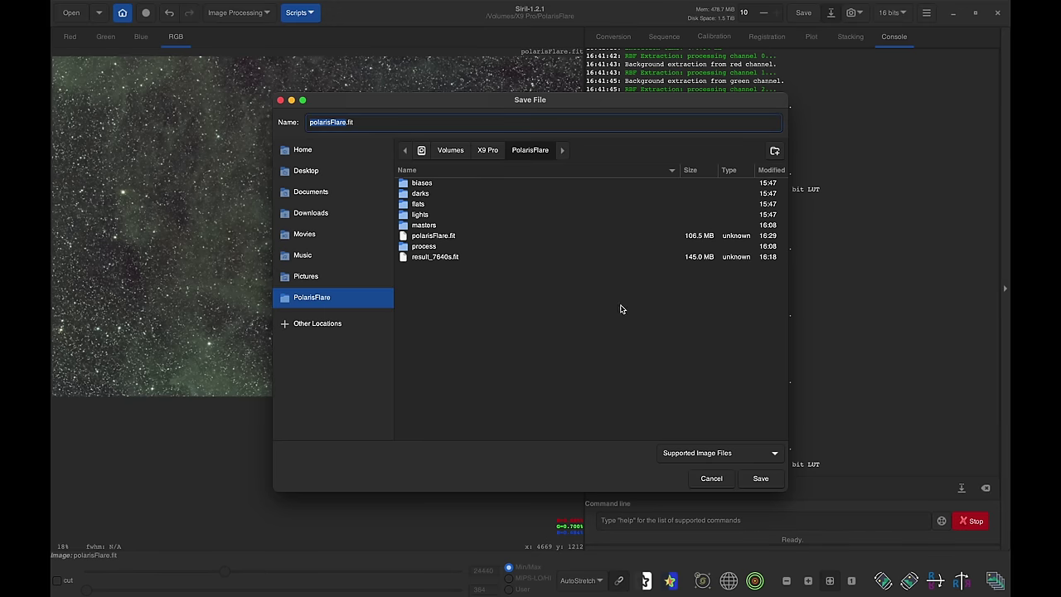
click(346, 122)
text(_bkgExtracted)
key(Return)
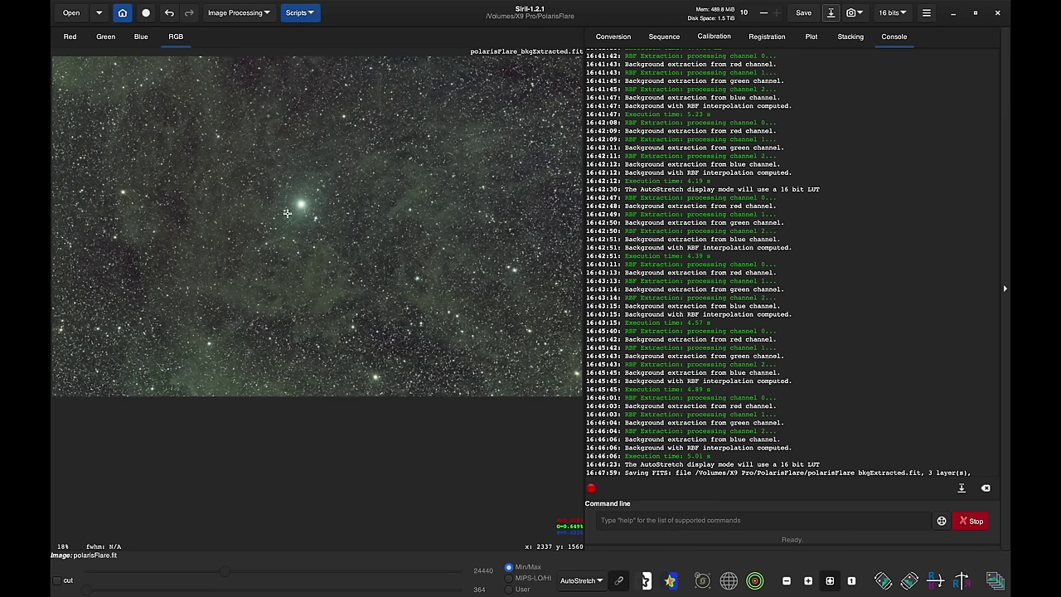
click(255, 13)
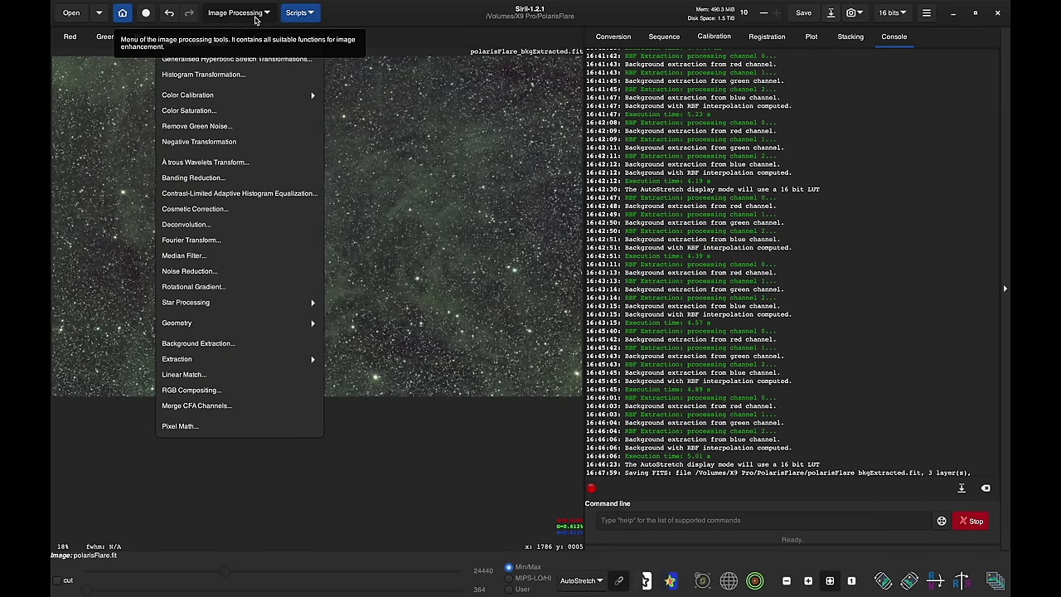
click(222, 101)
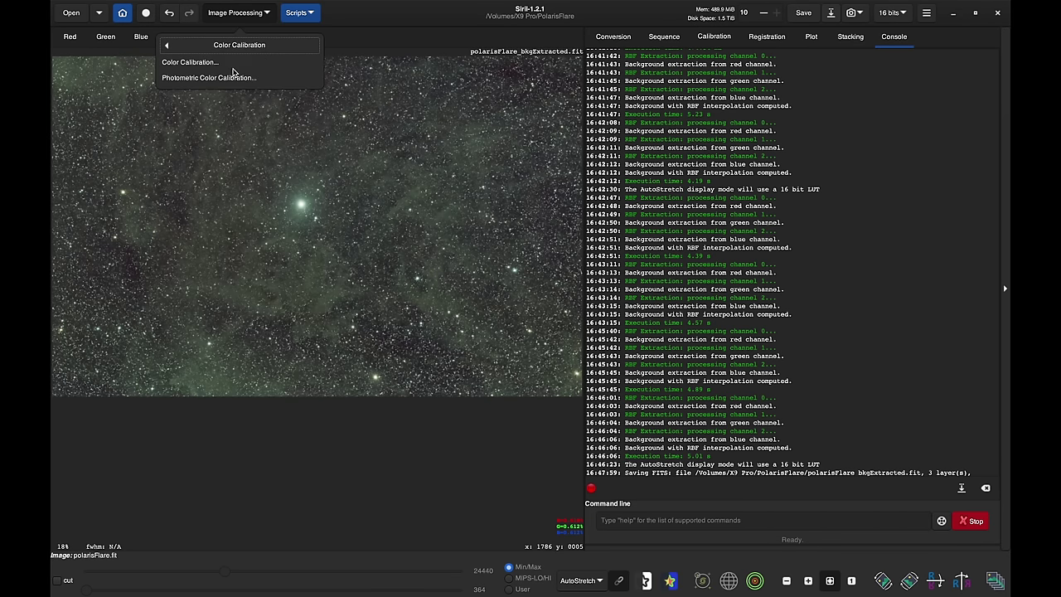
click(178, 46)
click(253, 14)
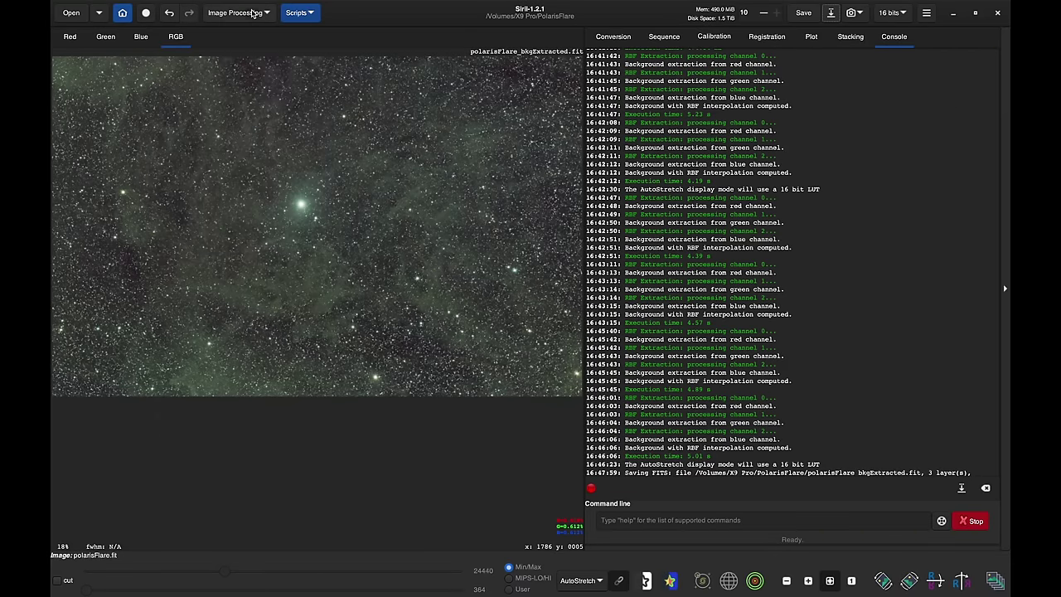
- Open Photometric Color Calibration and look up the coordinates of polaris through the SIMBAD server
click(254, 13)
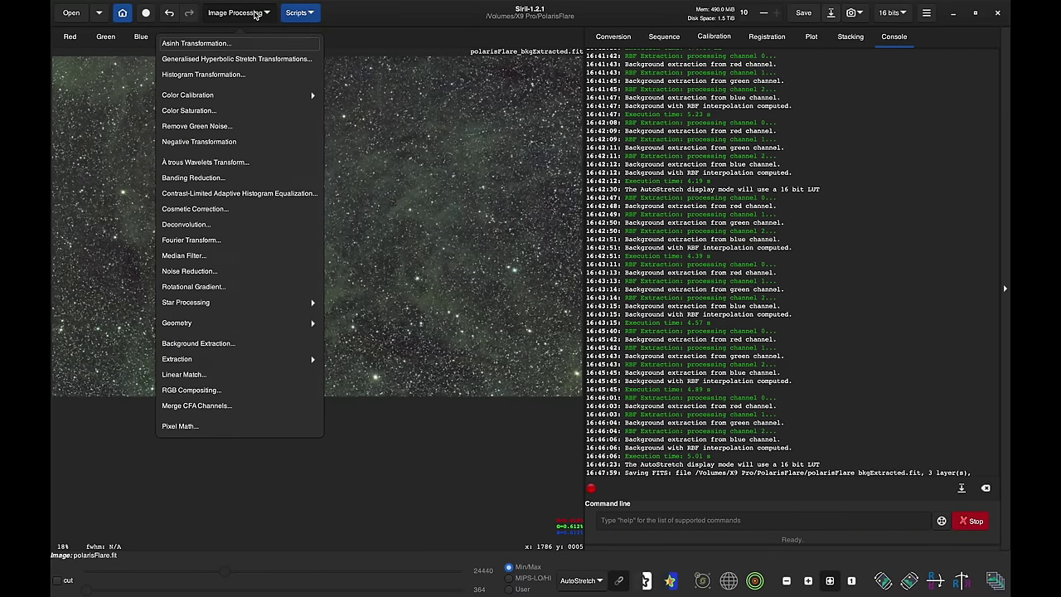
click(239, 96)
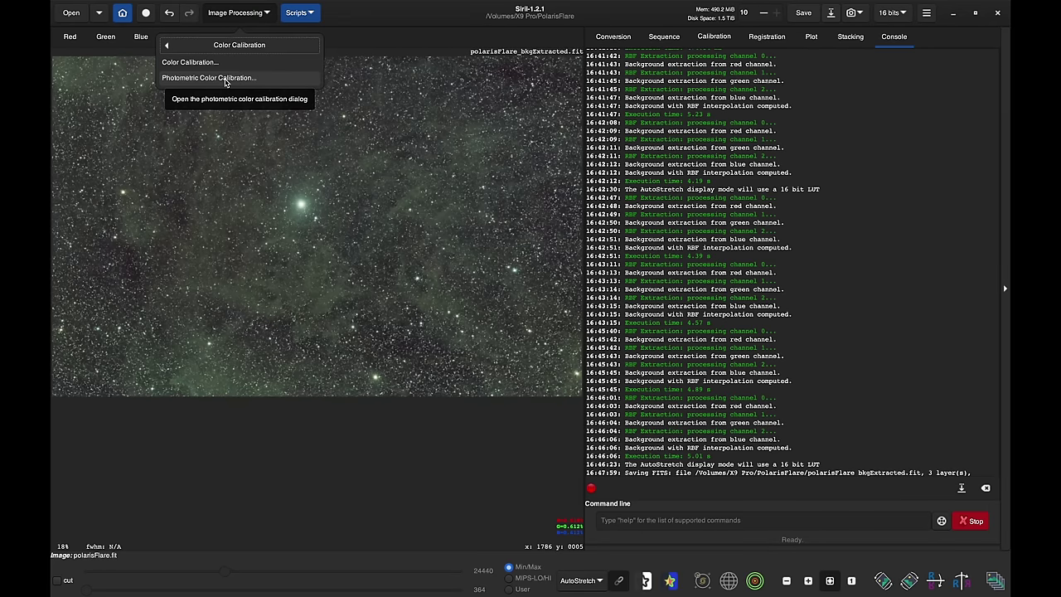
click(225, 81)
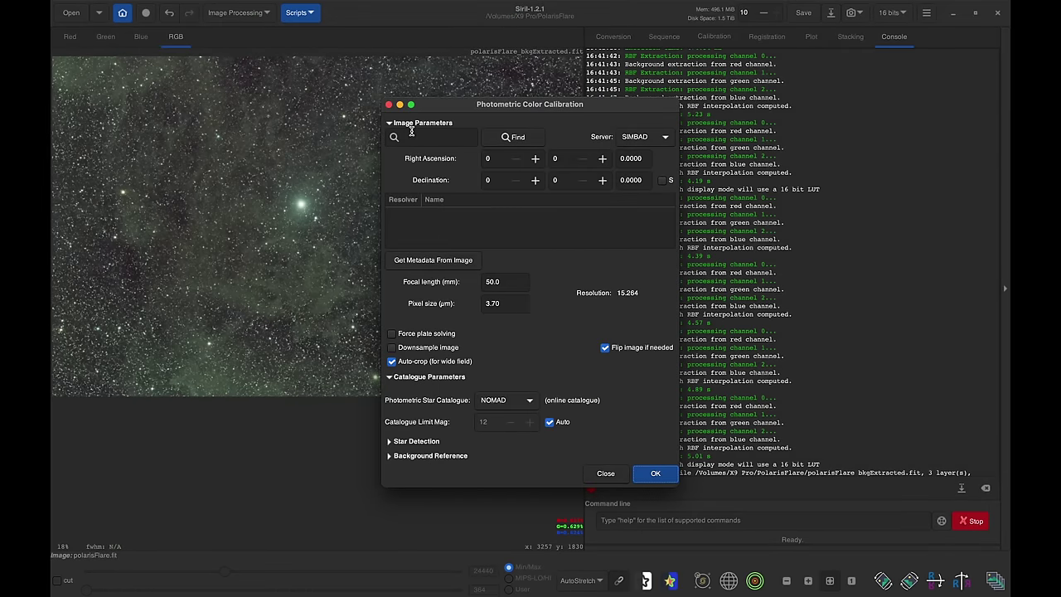
text(polaris)
click(514, 138)
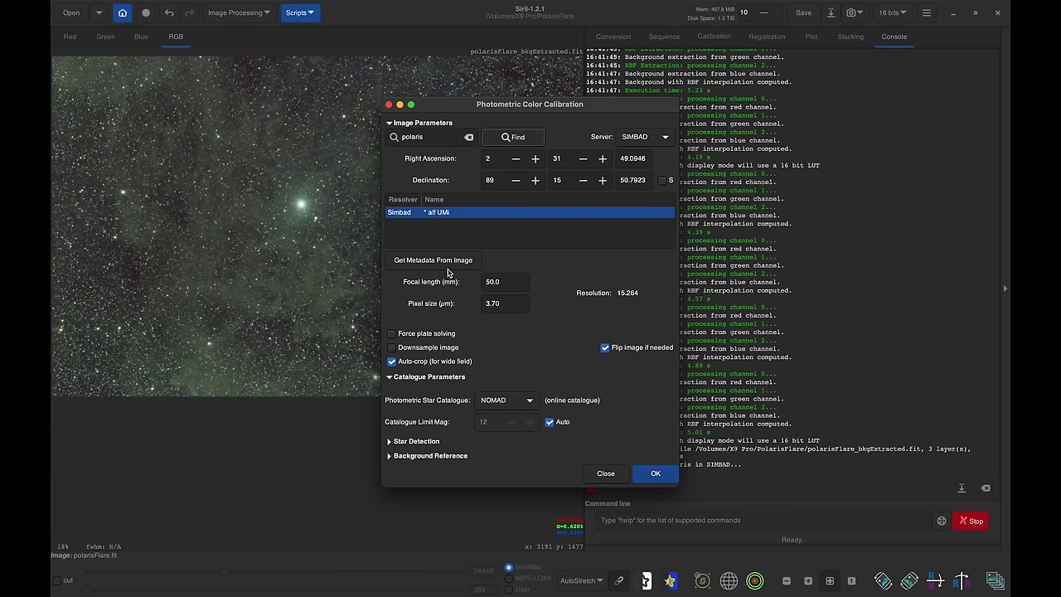
- Set the focal length for the photometric color calibration to 135 mm
double_click(630, 294)
text(135)
click(639, 319)
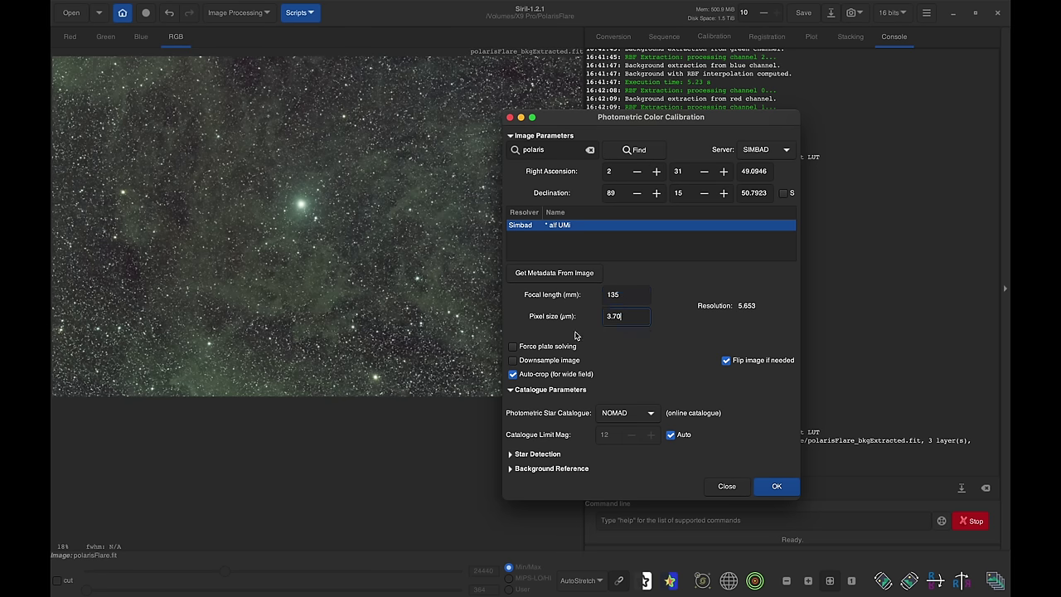
- Switch to Firefox, search the web for "canon t7 pixel size" to check the camera's pixel size, and return to Siril
mouse_move(481, 584)
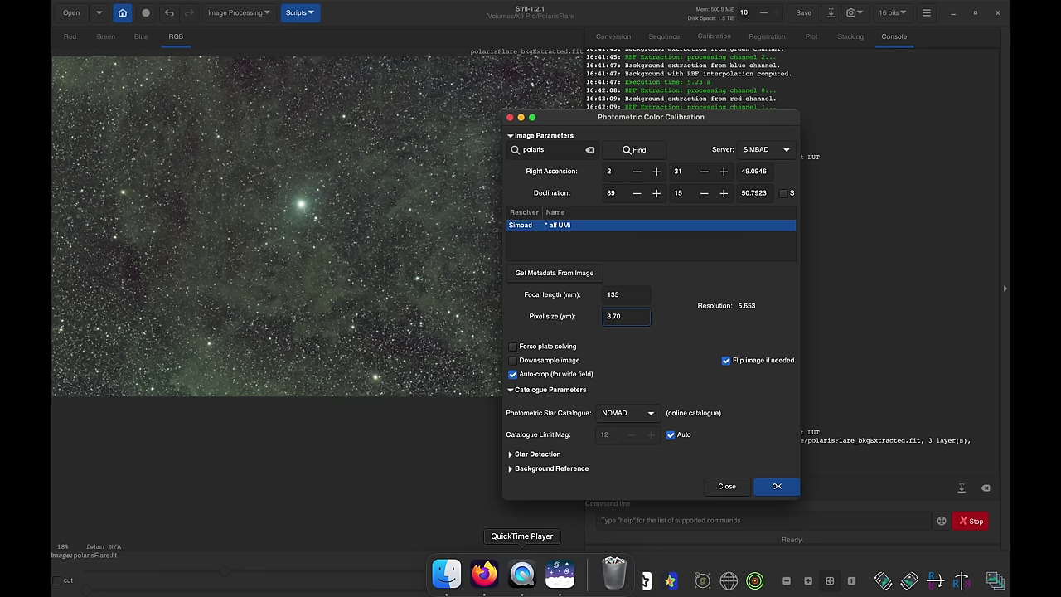
click(483, 574)
click(373, 39)
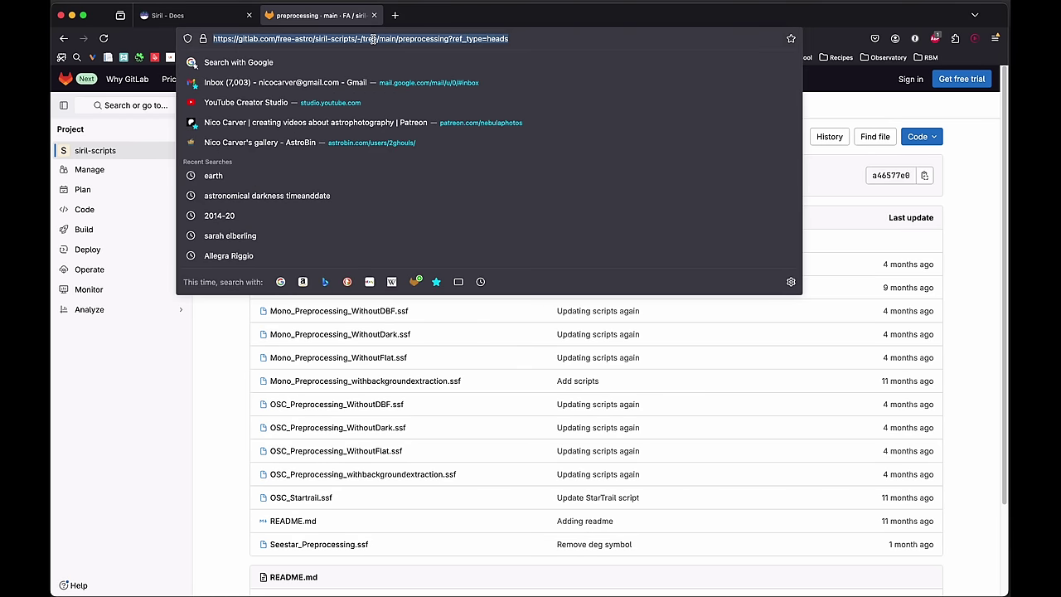
text(canon )
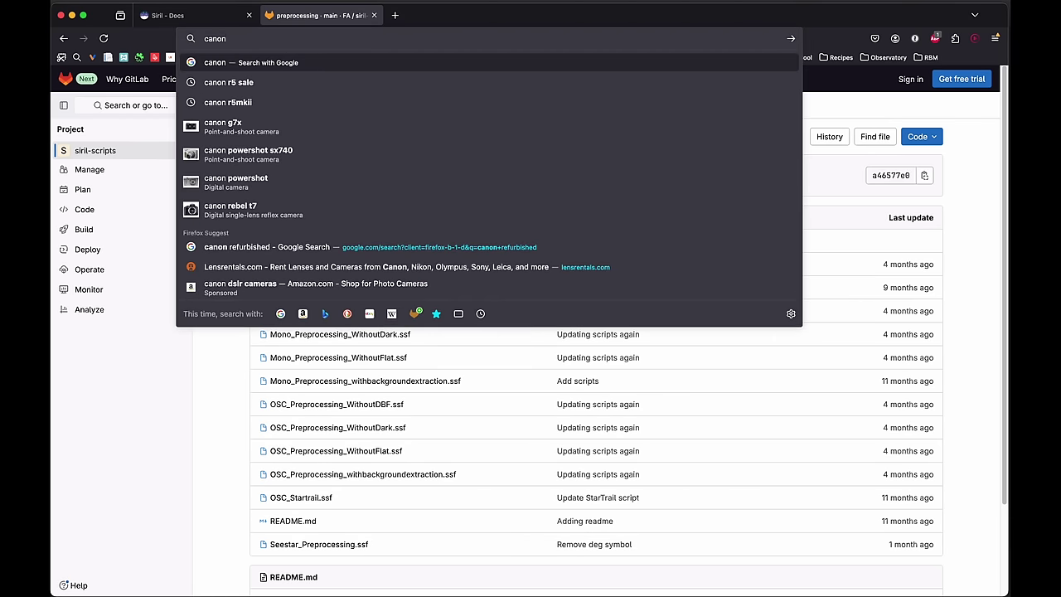
text(t7)
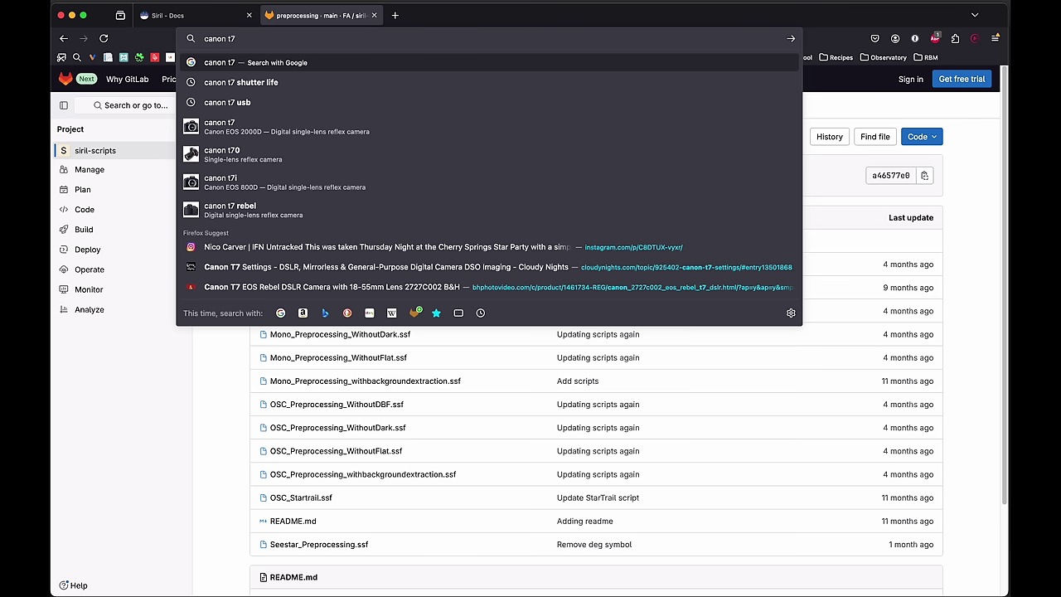
text( pixel size)
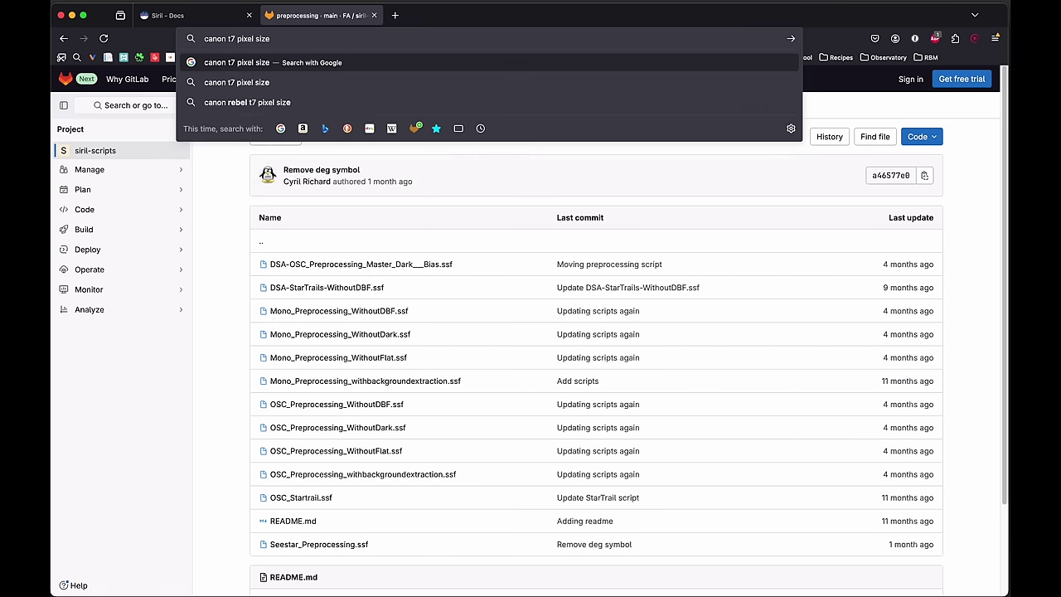
key(Return)
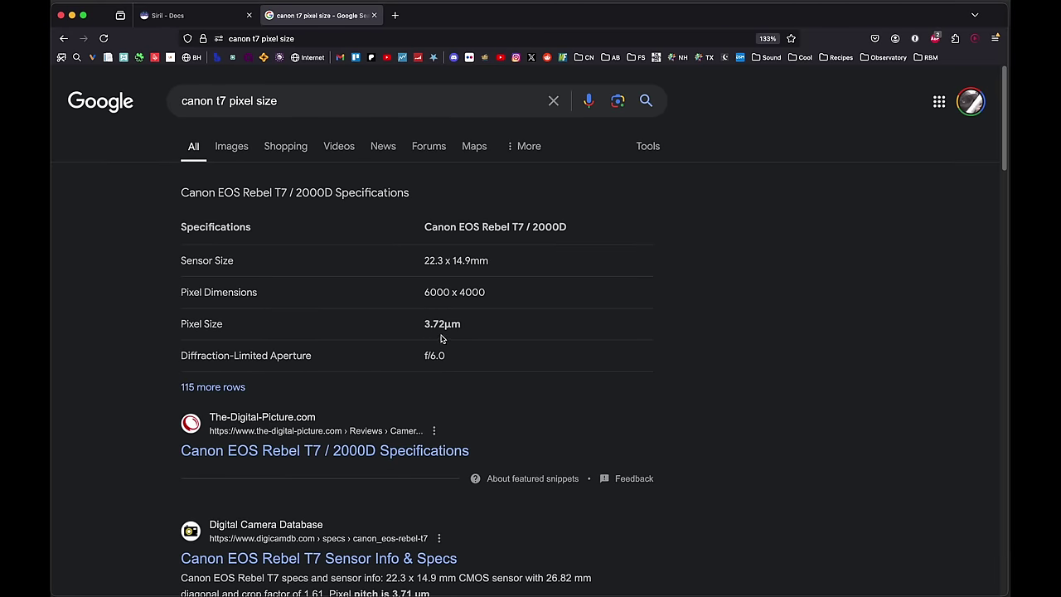
key(super+Tab)
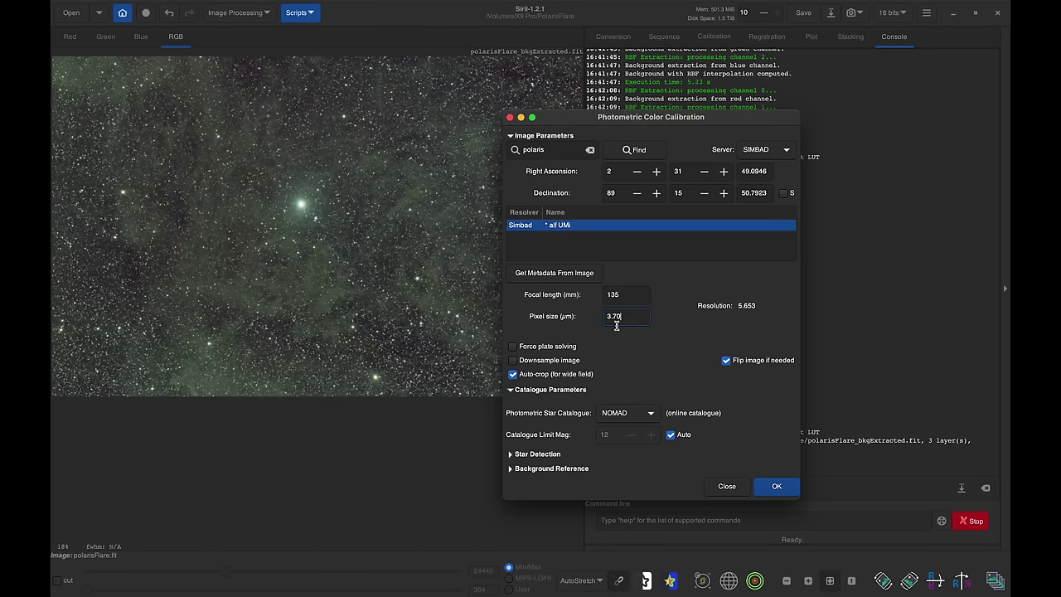